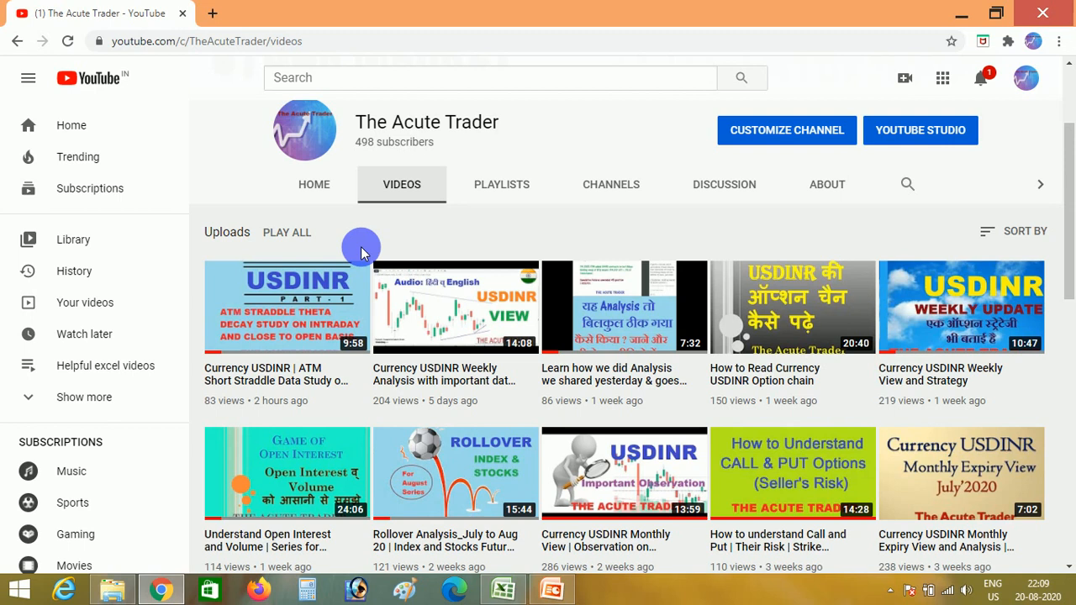
View the channel's playlists, opening the Helpful excel videos playlist and returning to the playlists page with its mini player closed.
click(507, 185)
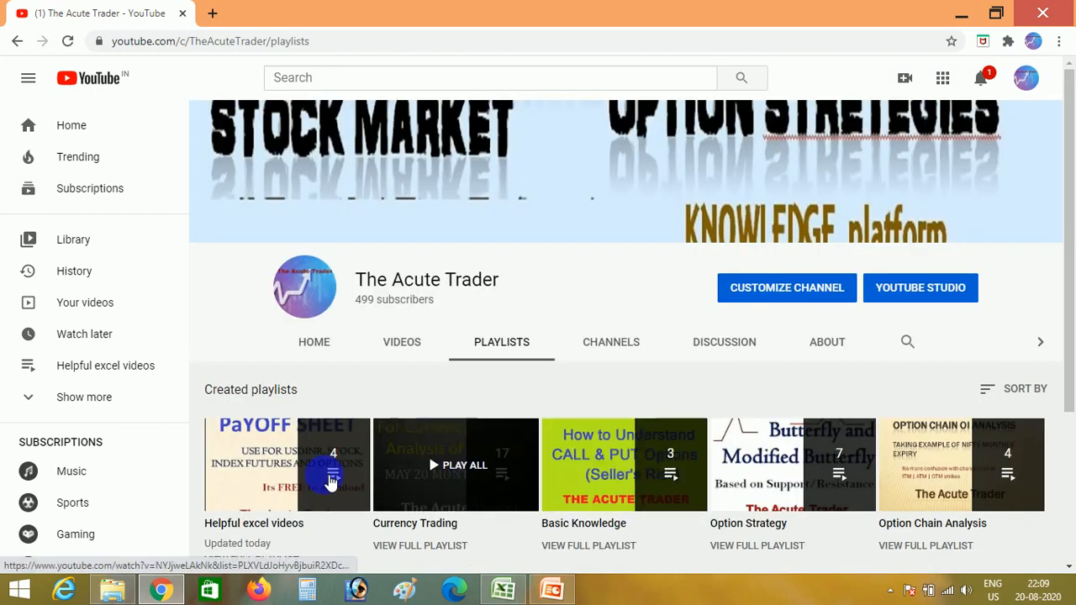
click(271, 528)
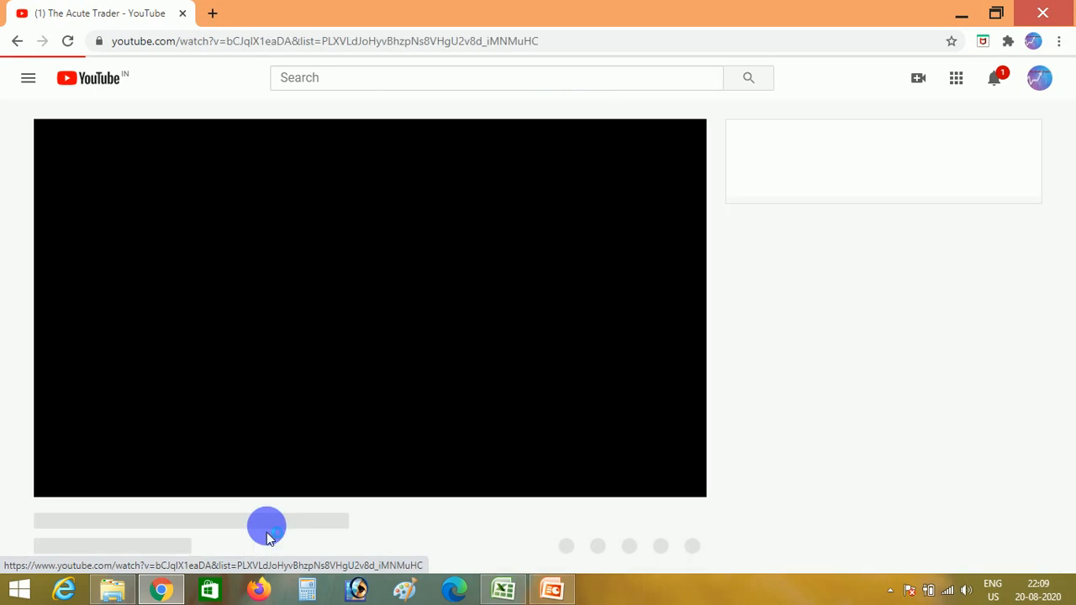
click(17, 42)
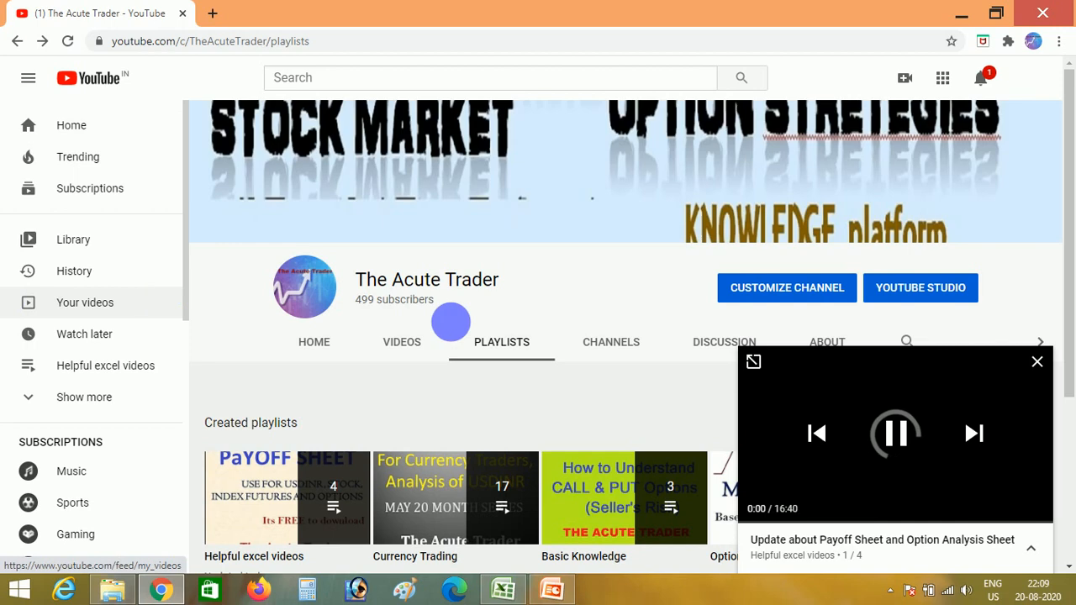
click(1038, 362)
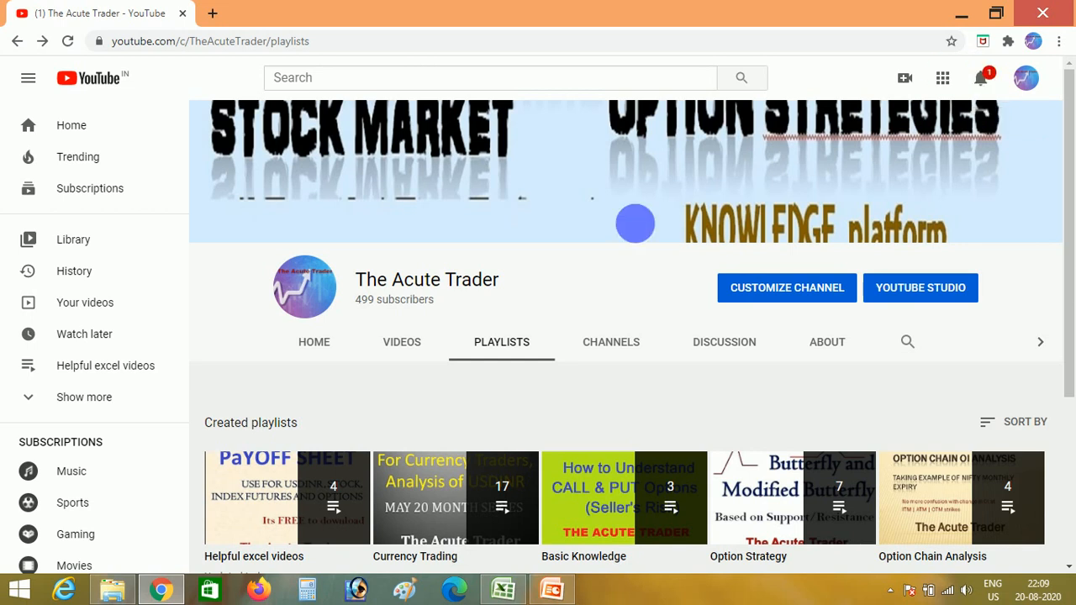
Bring up the disclaimer slide in PowerPoint and switch to the backtesting_sheet.xlsm workbook in Excel.
click(553, 591)
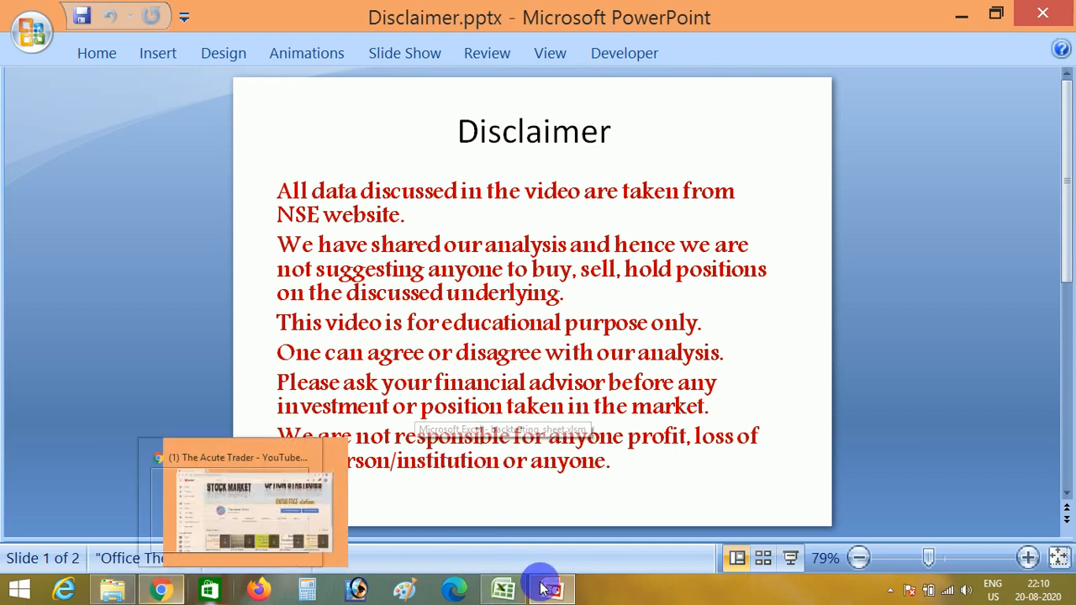
click(496, 590)
click(369, 326)
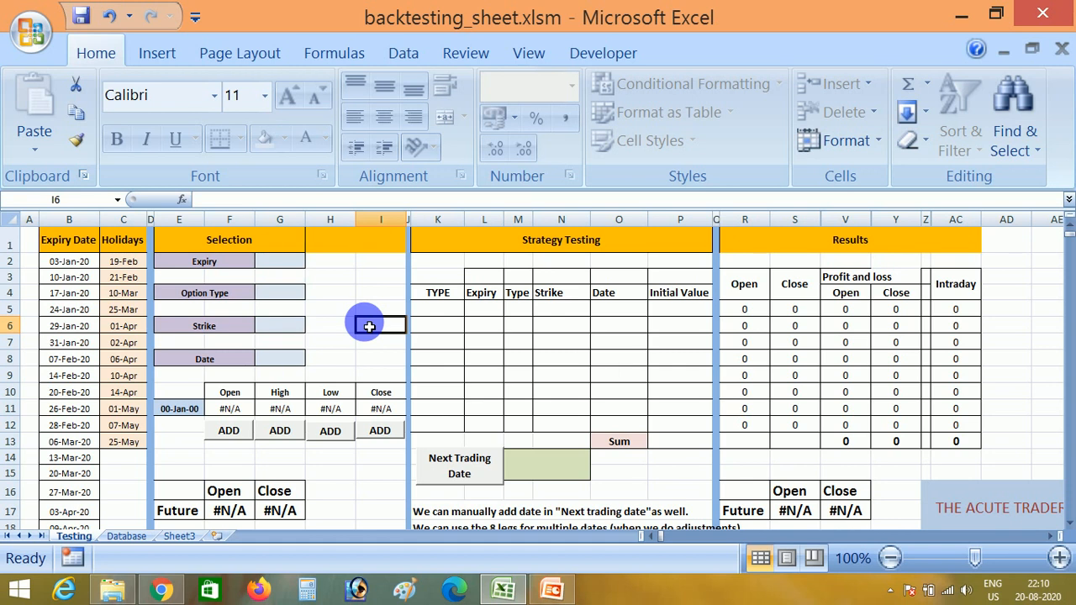
Open the Database sheet and look over the first rows around the Currency and Expiry date columns.
click(126, 536)
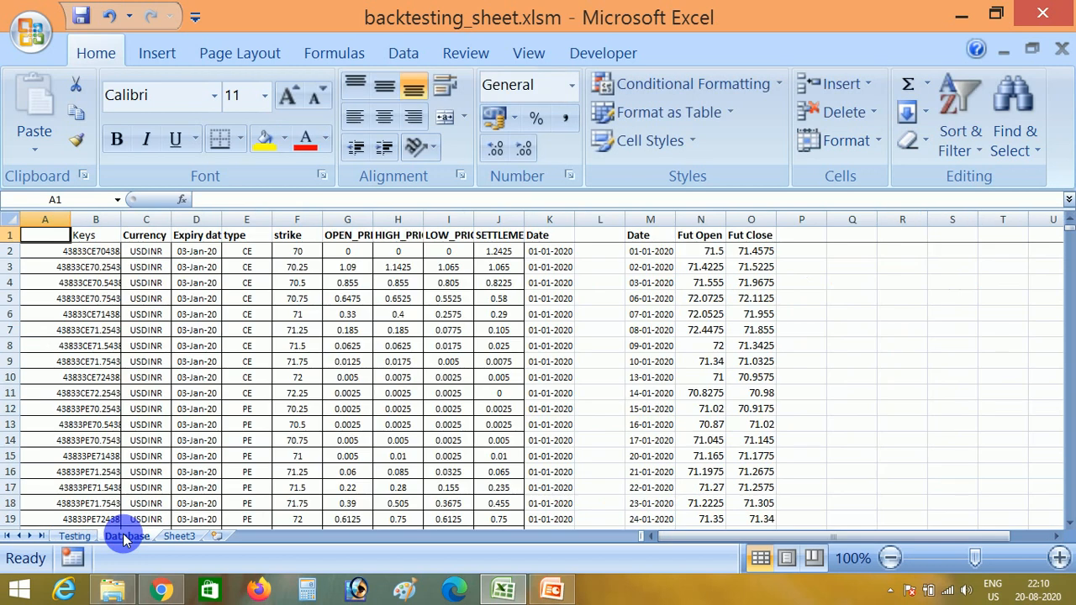
click(200, 378)
key(ctrl+Up)
key(Left)
key(Down)
key(Down)
key(Right)
key(Right)
key(Left)
key(Up)
key(Up)
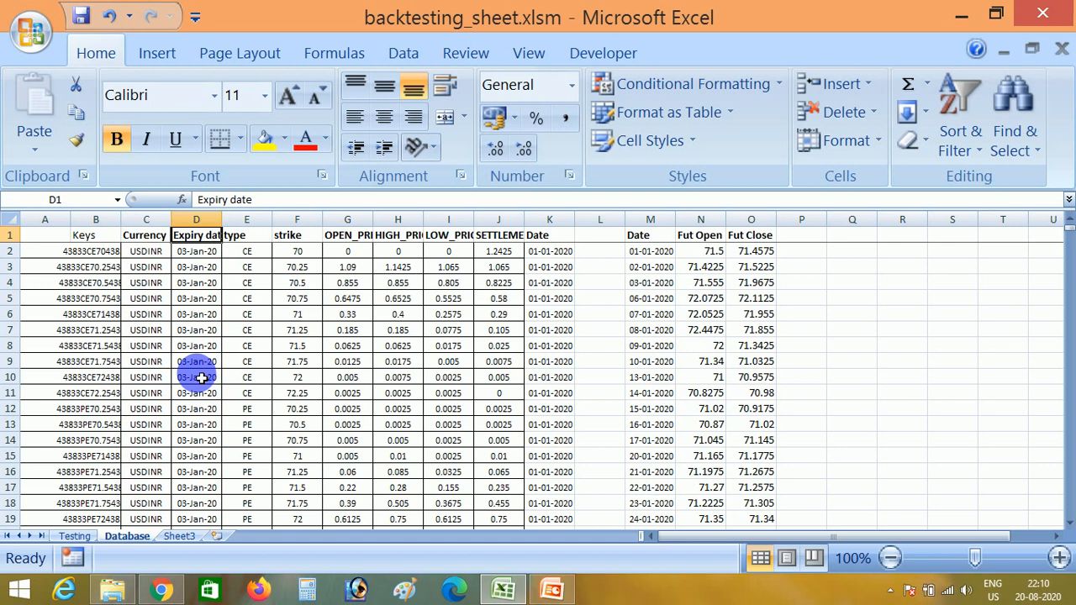
Go through the Database column headers from Currency, Expiry date, type and strike to OPEN_PRICE and Date.
key(Left)
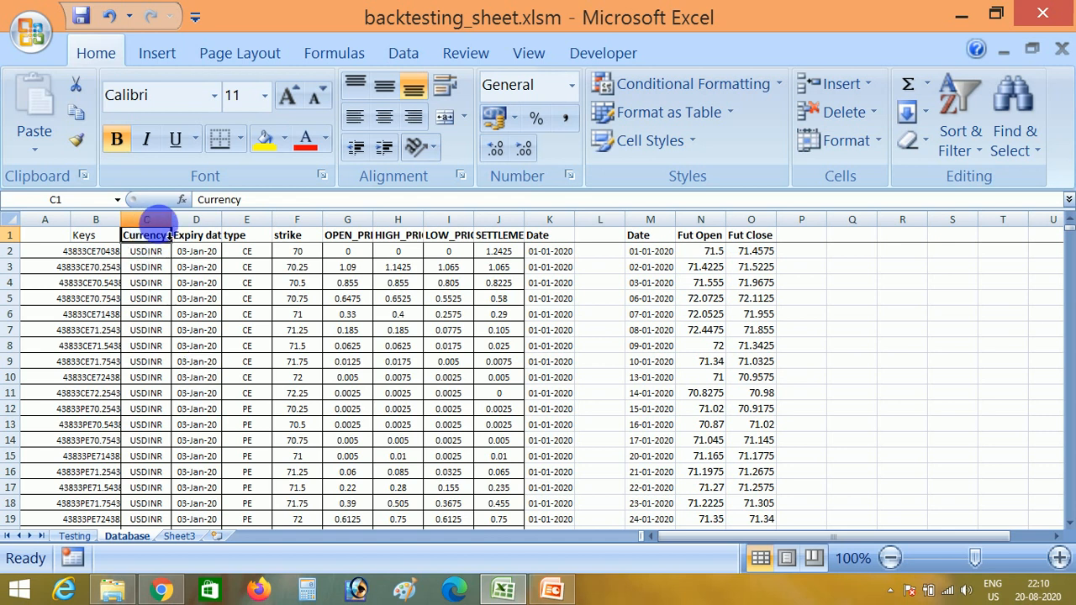
click(158, 265)
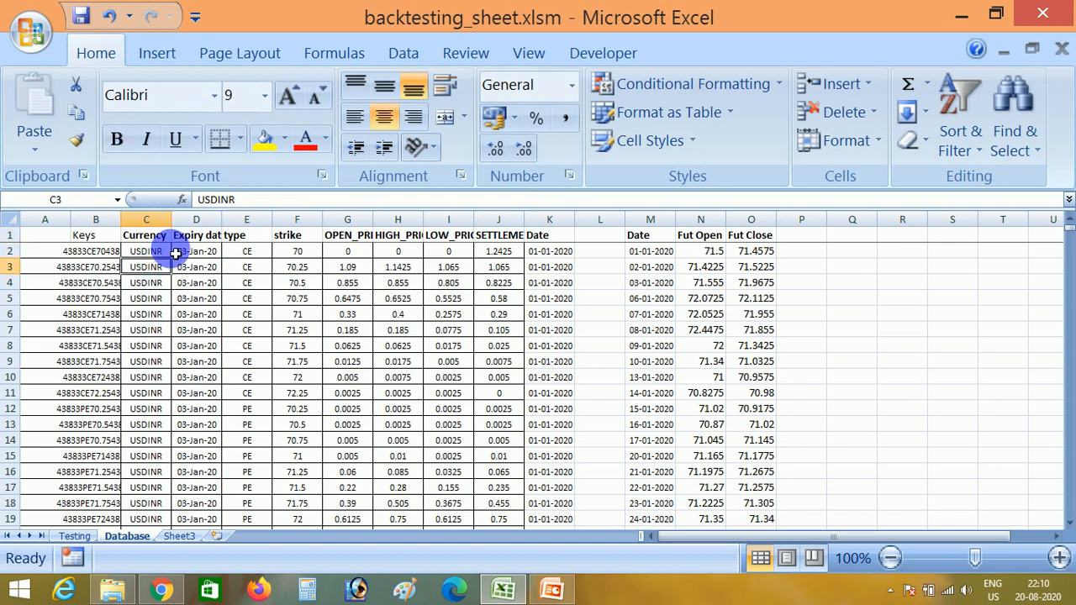
click(209, 241)
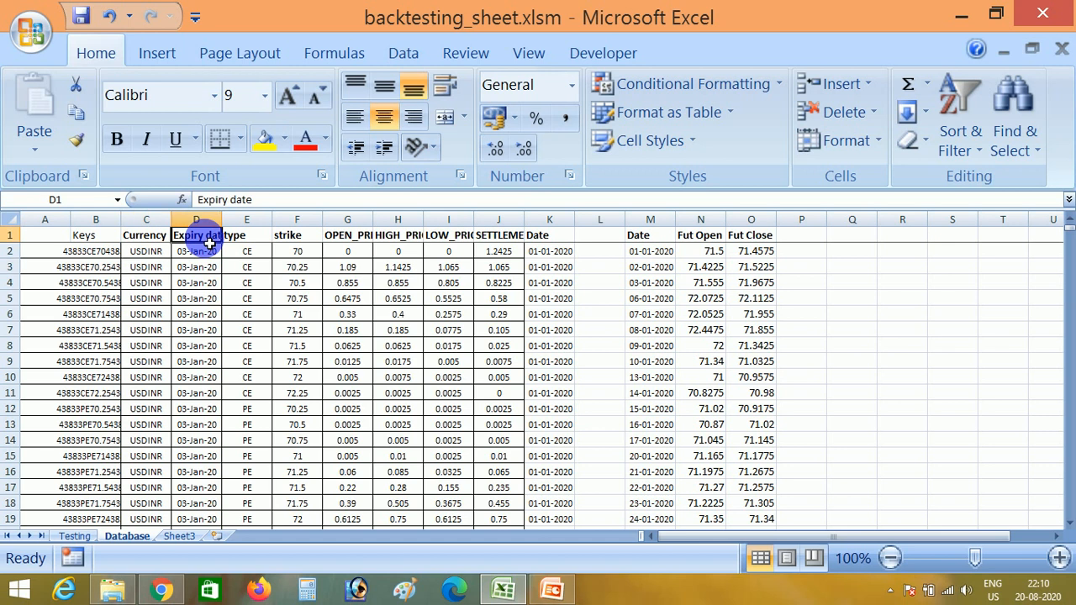
click(248, 236)
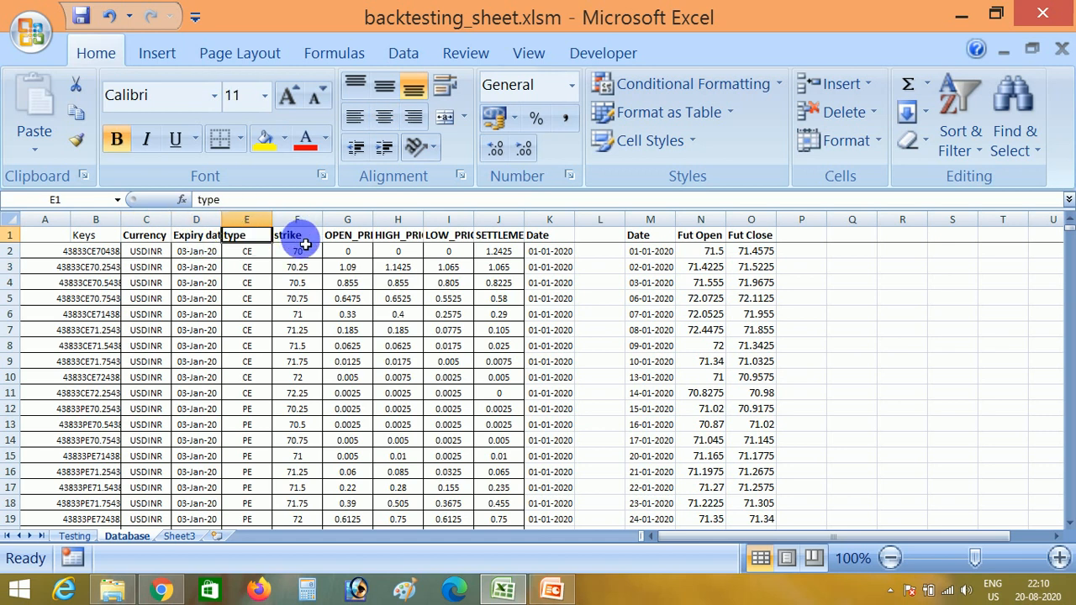
click(304, 242)
click(346, 235)
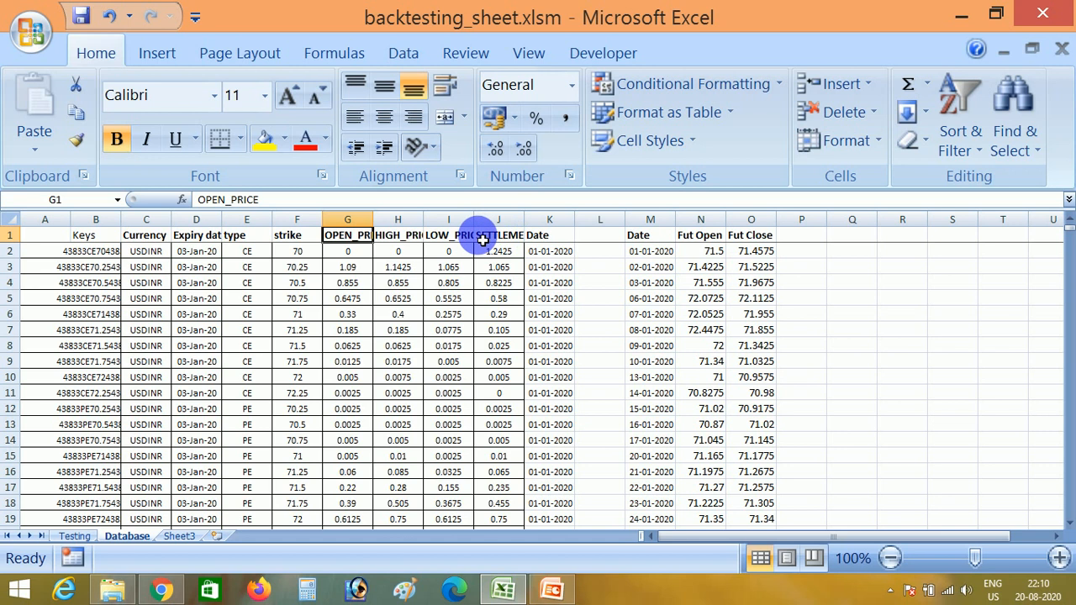
click(548, 244)
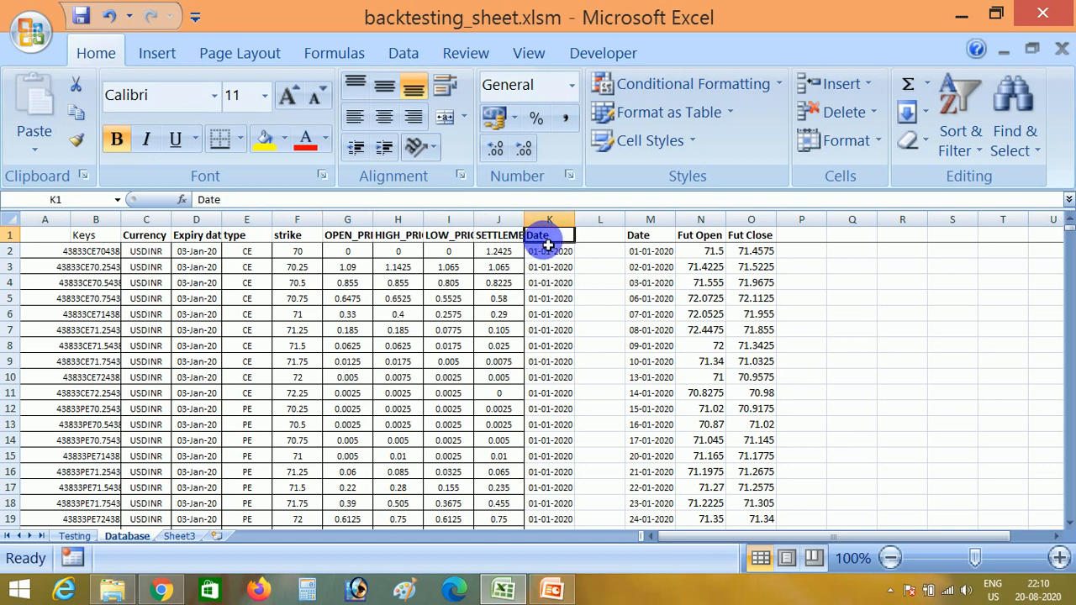
Examine the end of the Database sheet's options data, checking the Date in its last row.
click(355, 364)
key(Left)
key(Left)
key(Left)
key(Left)
key(ctrl+Down)
key(Down)
key(Down)
key(Down)
key(Down)
key(Down)
key(Down)
key(Down)
key(Down)
key(Down)
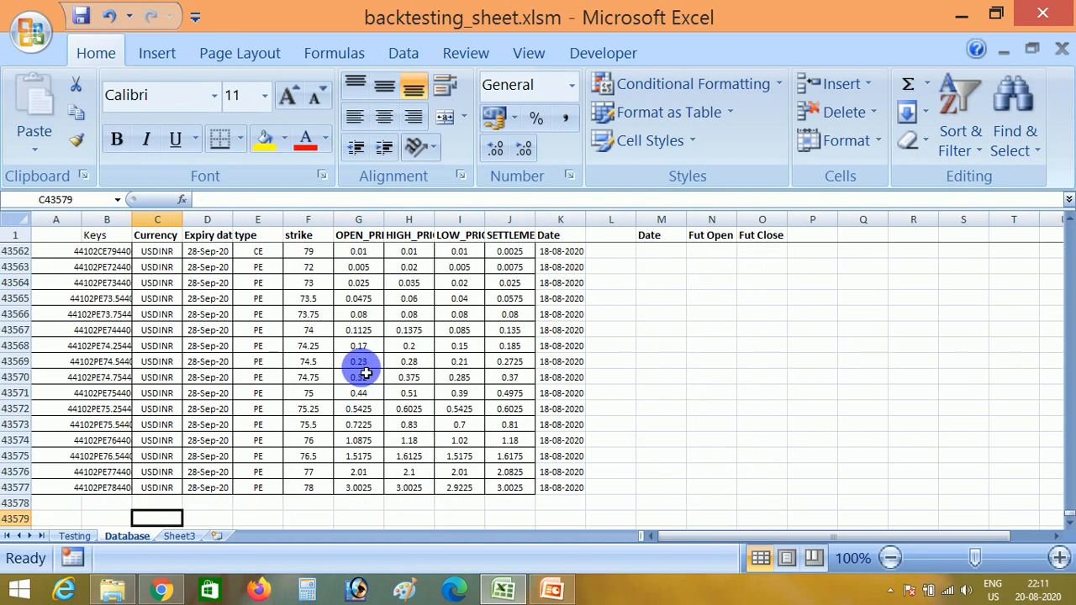
key(Up)
key(Up)
key(Up)
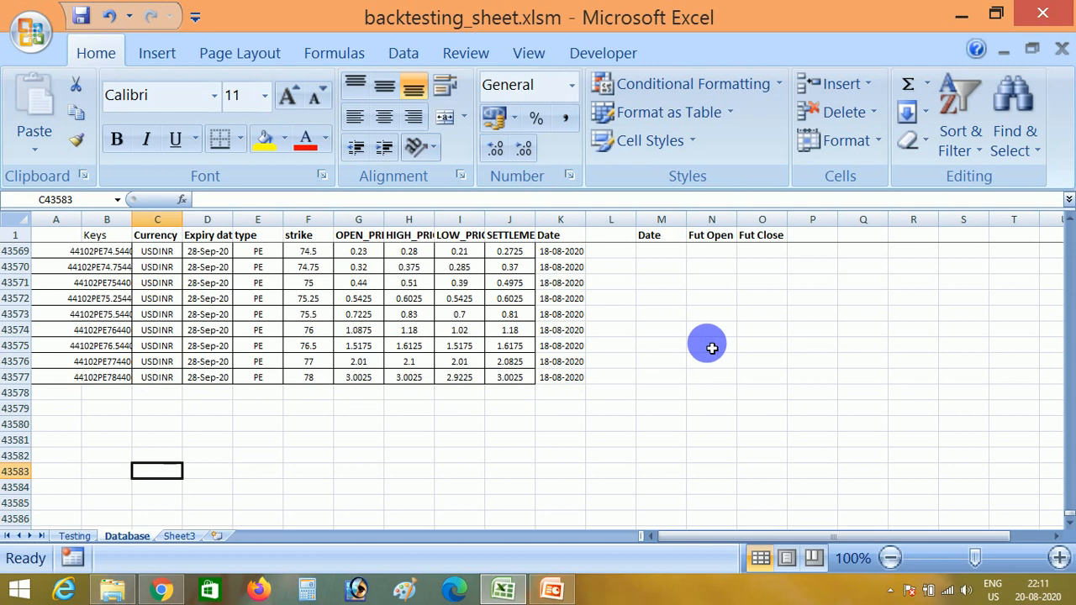
click(559, 381)
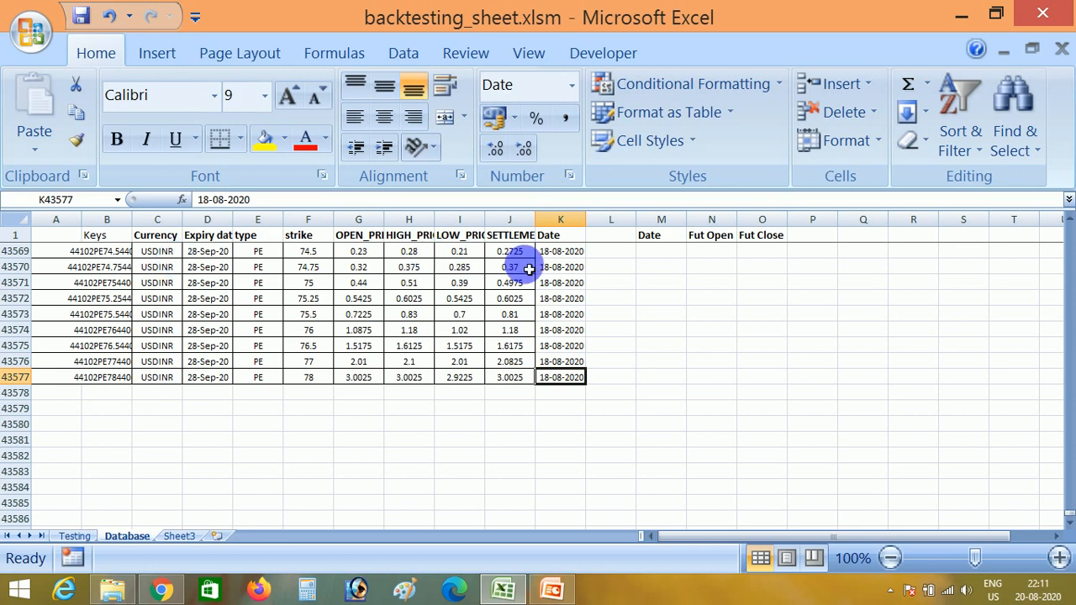
Examine the last rows of the futures table with the Date, Fut Open and Fut Close columns.
click(627, 289)
key(ctrl+Up)
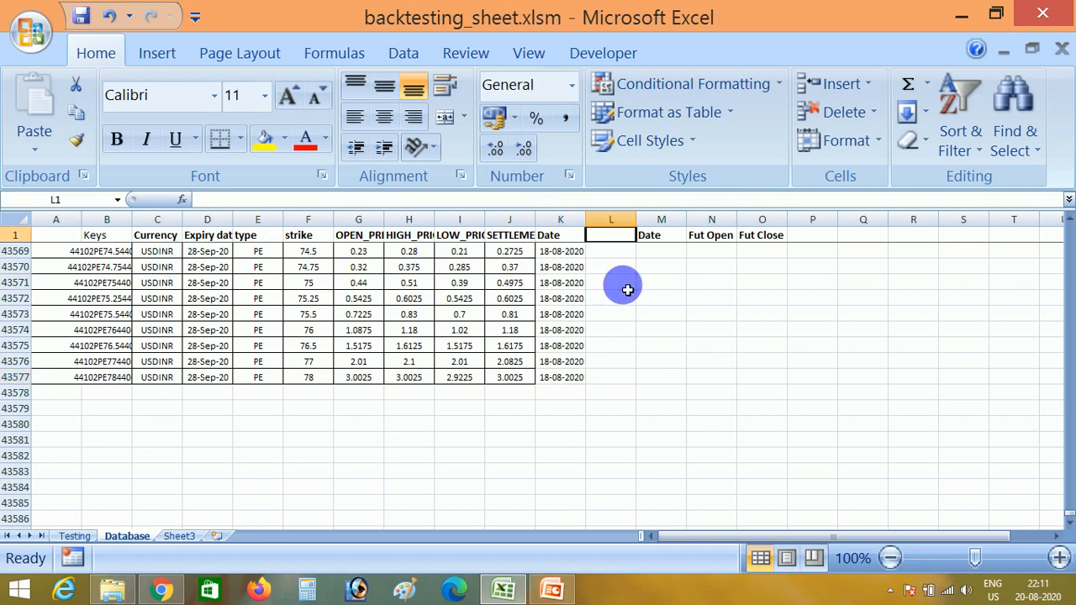
key(Down)
key(Right)
key(ctrl+Down)
key(Down)
key(Down)
key(Down)
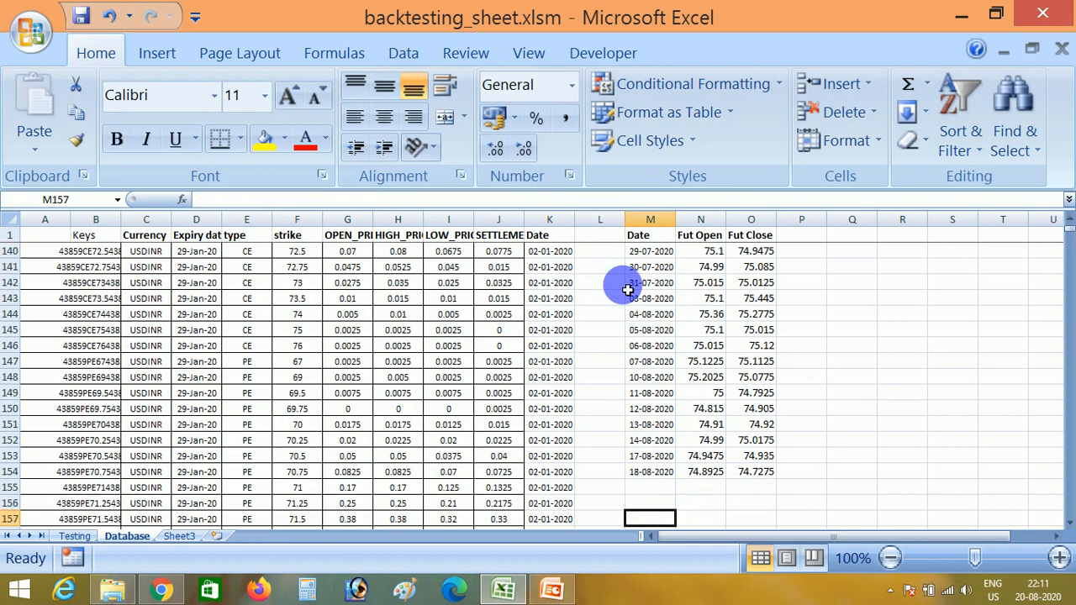
key(Down)
key(ctrl+Up)
key(Right)
key(Left)
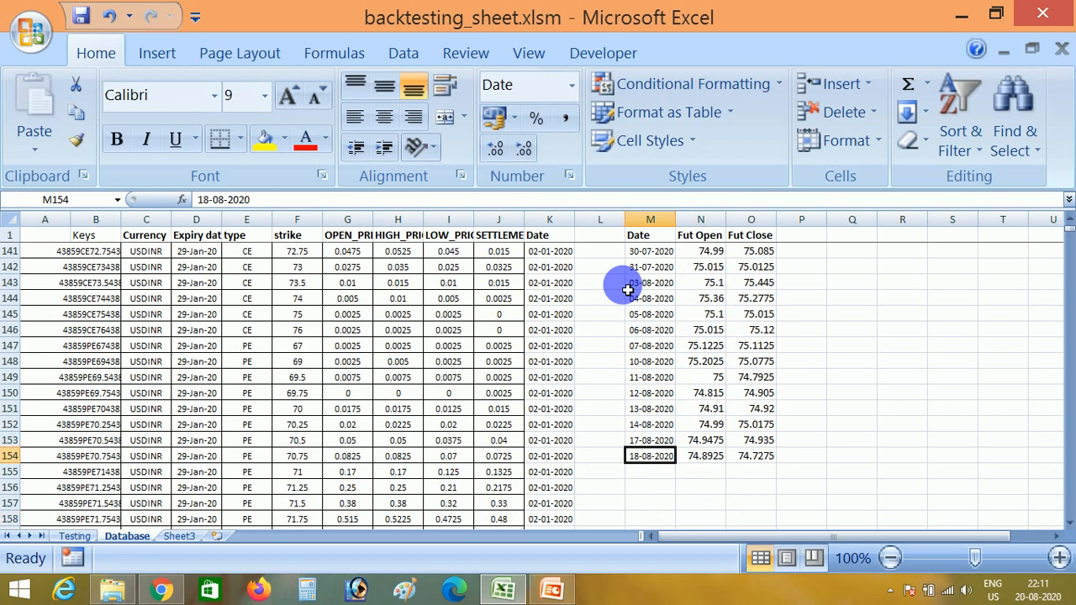
Return to the first rows of the Database sheet and look over the strike and type columns.
key(ctrl+Up)
key(Down)
key(Left)
key(Left)
key(Left)
key(Left)
key(Left)
key(Left)
key(Left)
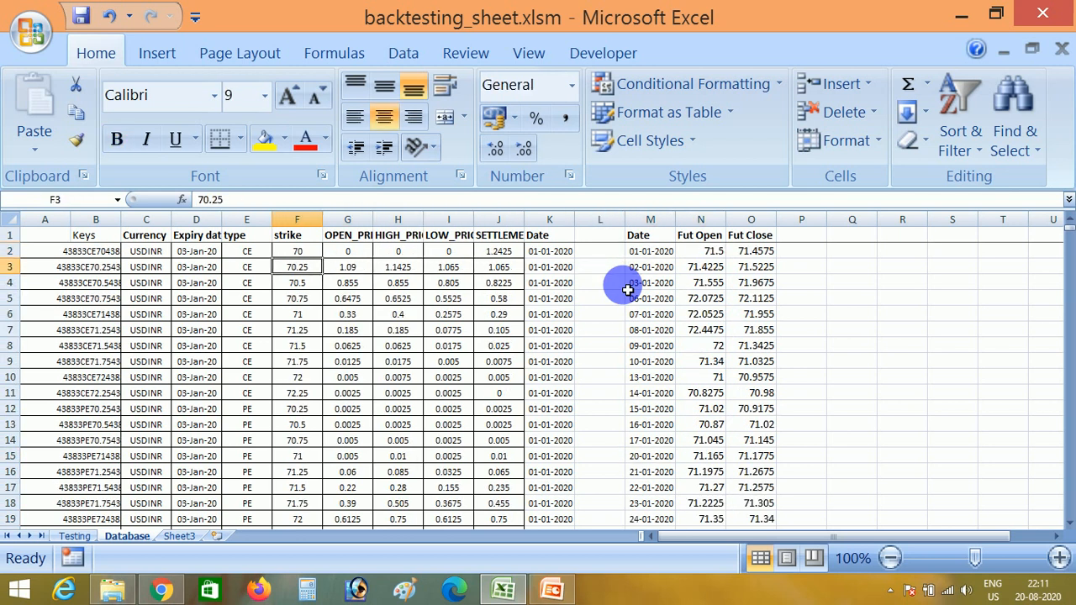
key(Down)
key(Left)
key(Left)
key(Down)
key(Right)
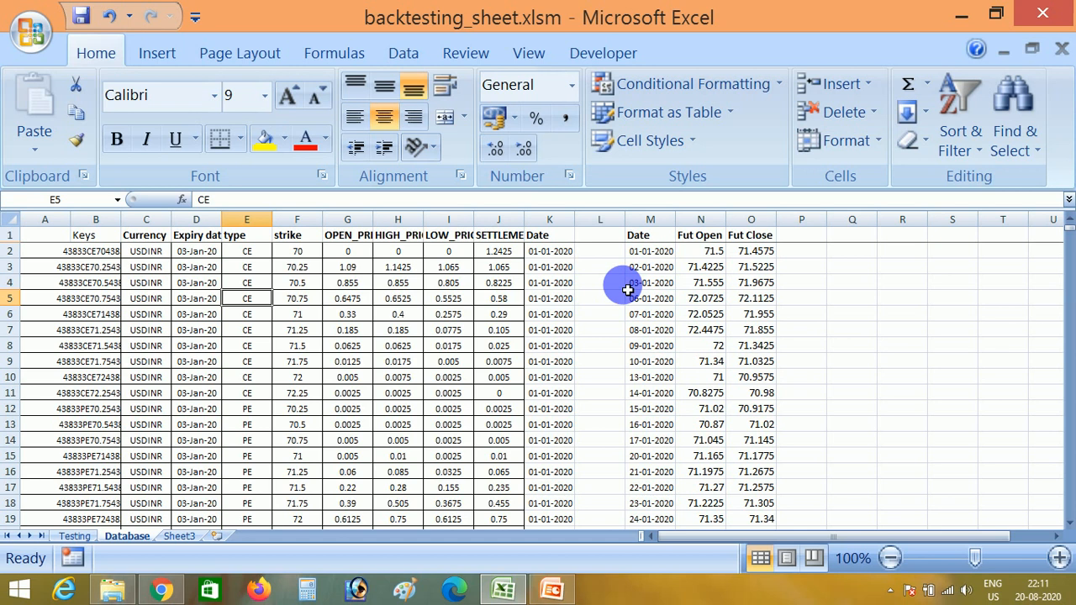
Return to the Testing sheet and examine the Expiry Date list down to its last entry.
click(75, 536)
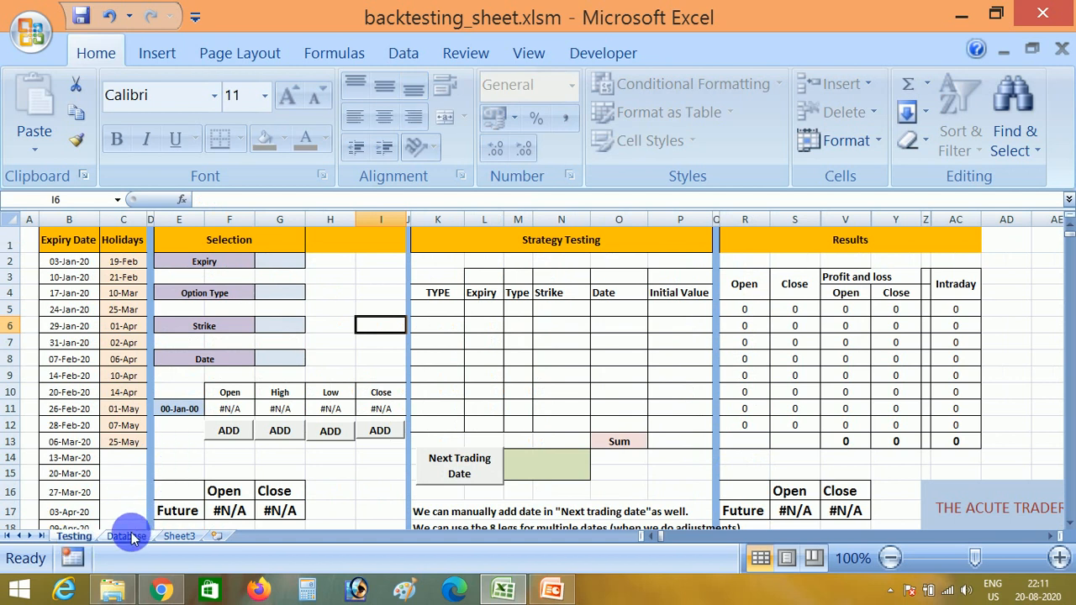
click(130, 537)
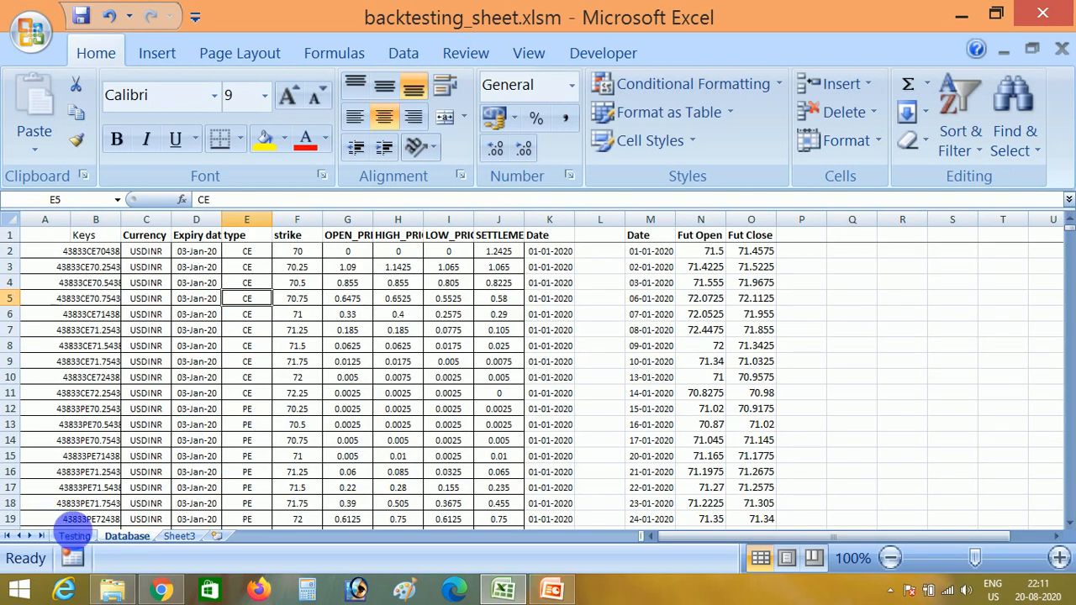
click(75, 537)
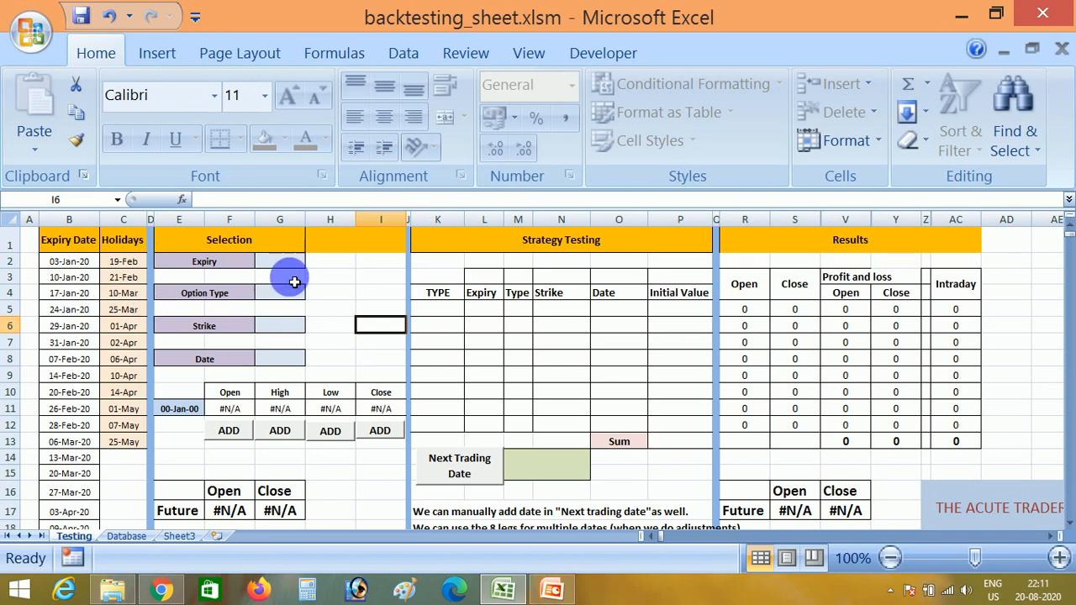
click(74, 266)
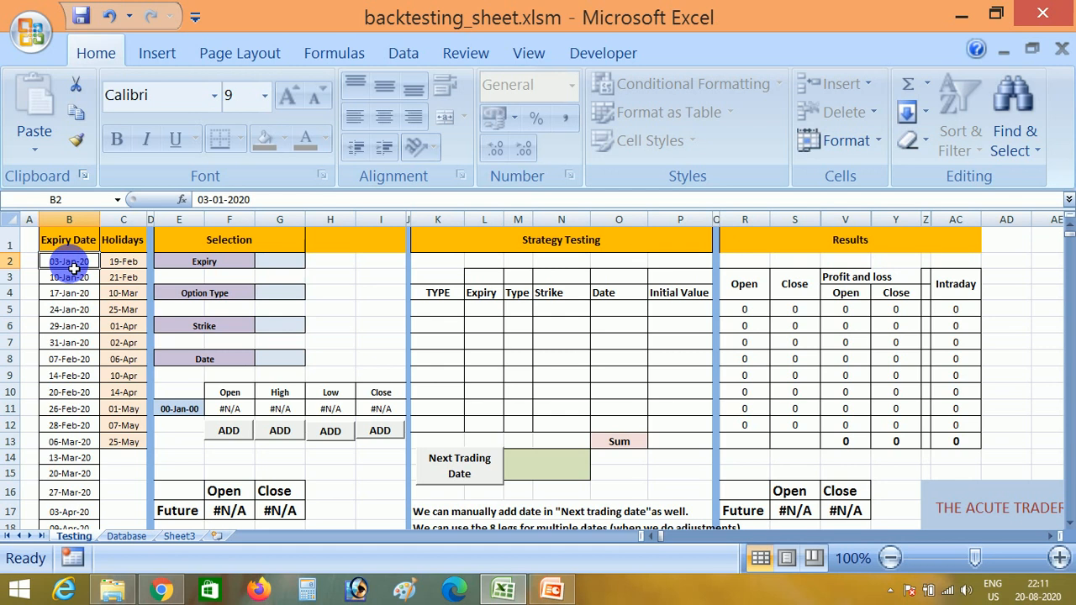
key(ctrl+Down)
key(Down)
key(Down)
key(Down)
key(Up)
key(Up)
key(Up)
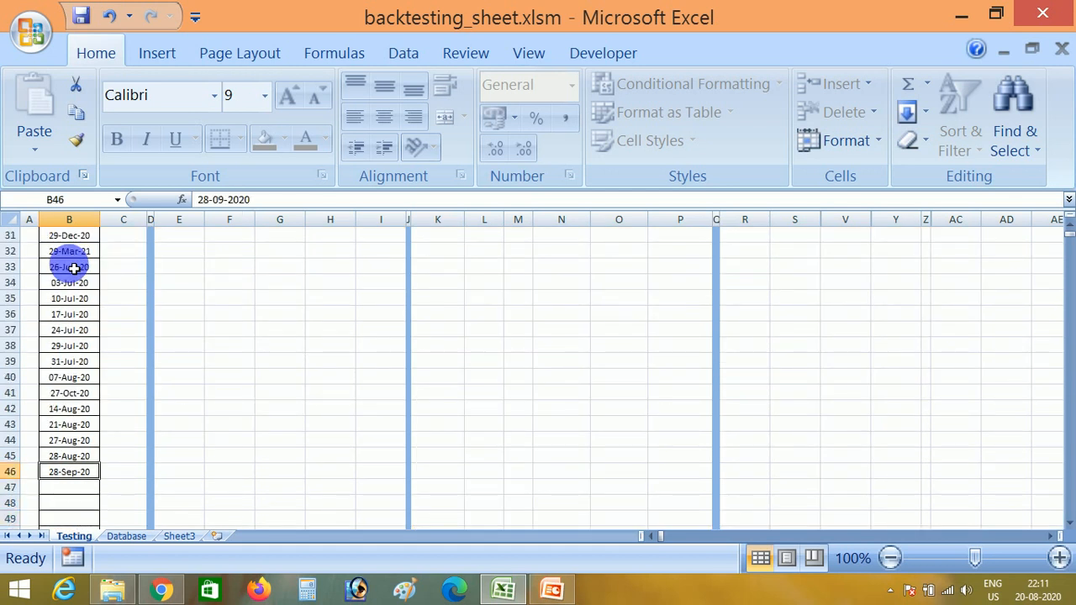
Return to the top of the Testing sheet and go through the dates in the Holidays column.
key(ctrl+Up)
key(Down)
key(Down)
key(Right)
key(Up)
key(Up)
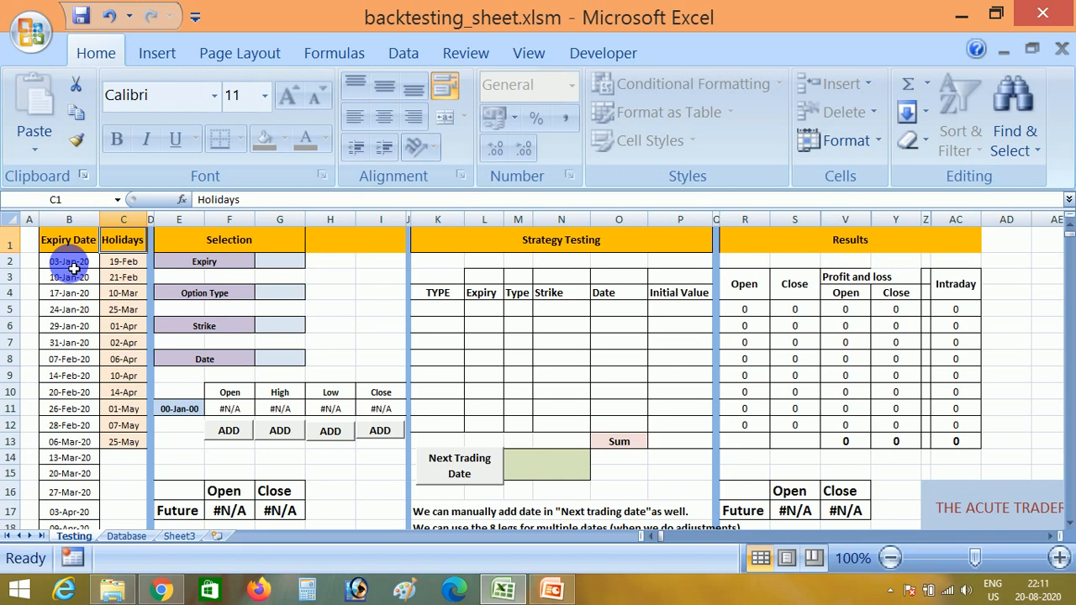
key(Down)
key(Down)
key(Down)
key(Up)
key(Up)
key(Up)
key(Down)
key(Down)
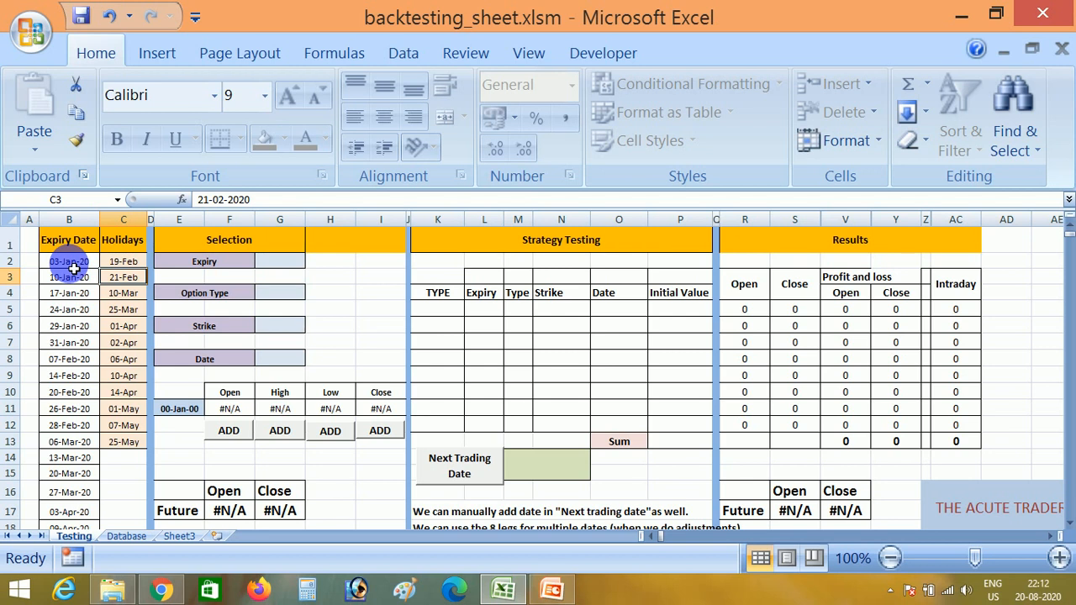
key(Down)
key(Down)
key(Down)
key(Down)
key(Down)
key(Down)
key(Down)
key(Up)
key(Up)
key(Up)
key(Up)
key(Up)
key(Up)
key(Up)
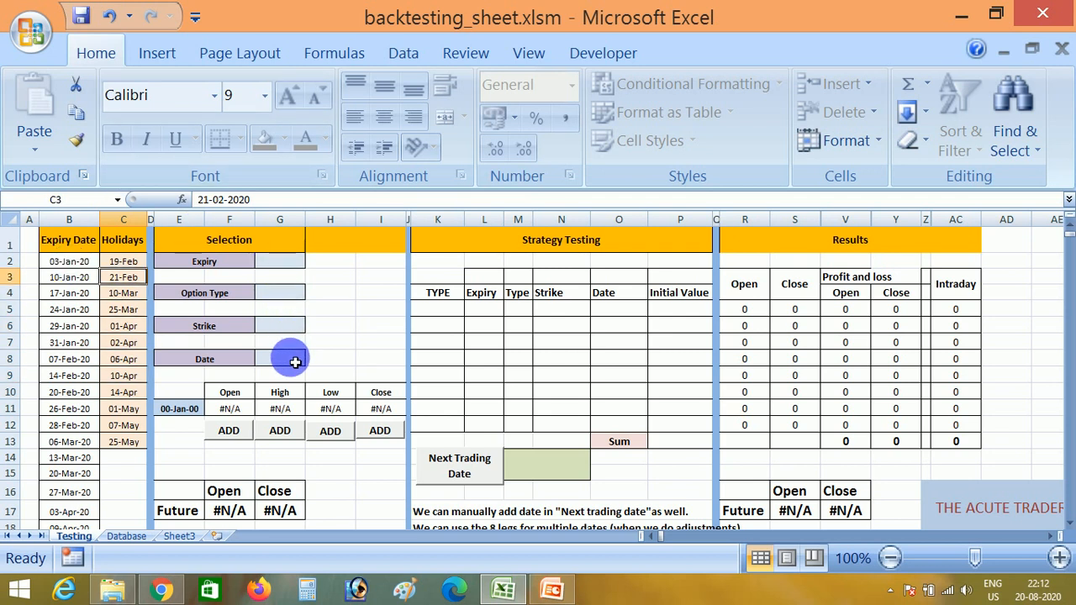
Set the Expiry in the Selection block to 27-Aug.
click(286, 268)
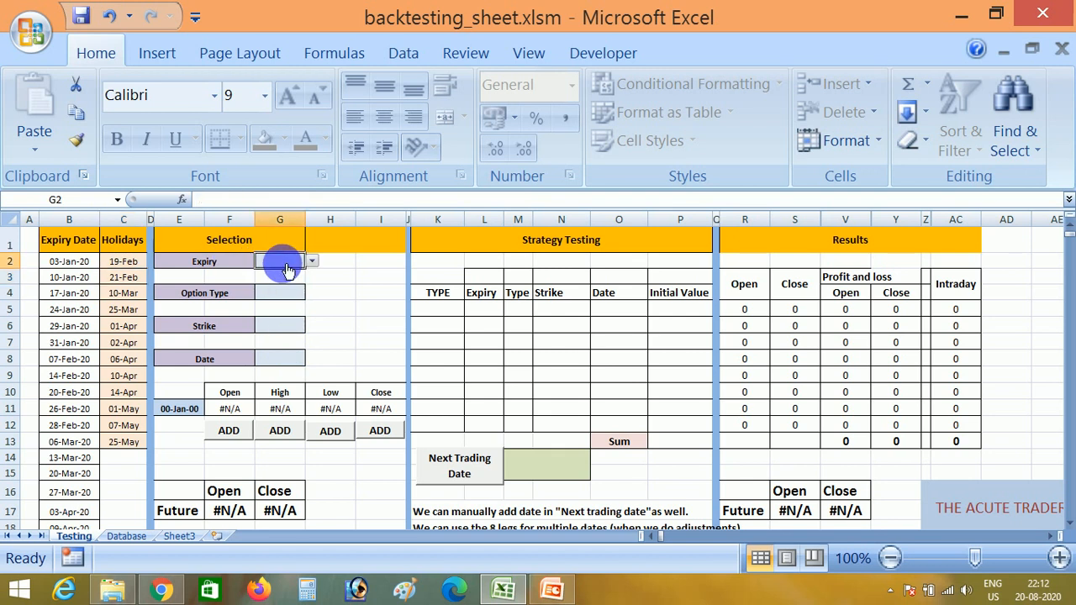
click(311, 263)
key(Up)
key(Up)
key(Up)
key(Down)
key(Return)
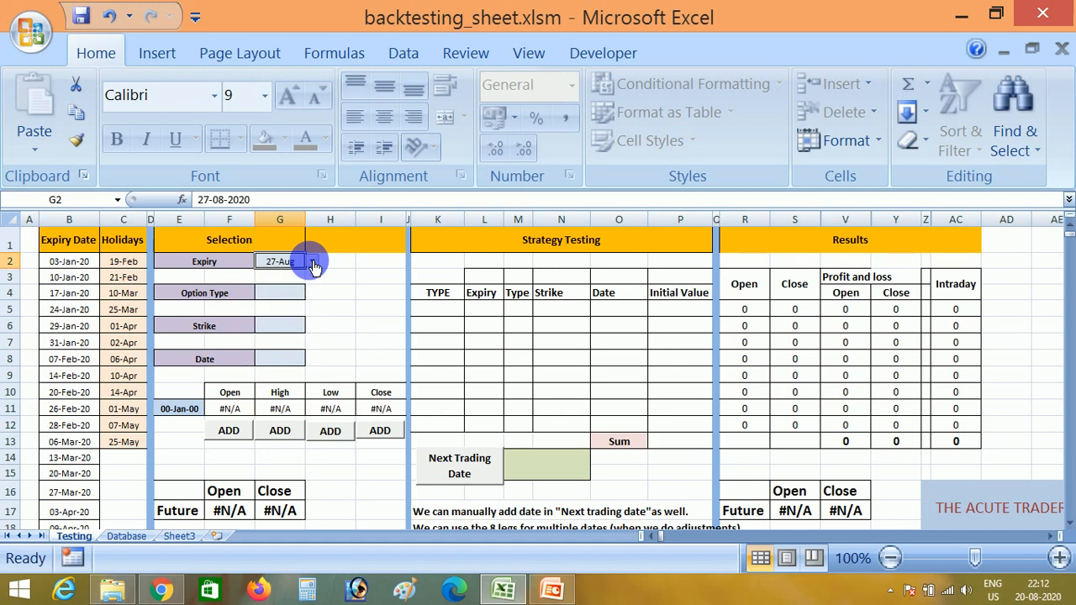
Set the Option Type in the Selection block to CE.
click(296, 294)
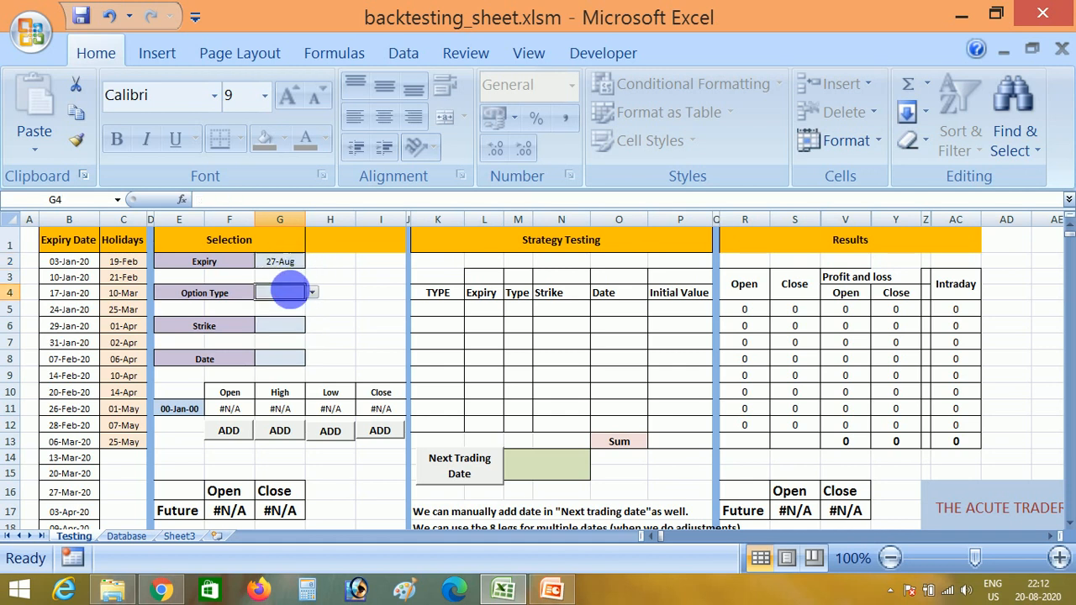
key(Down)
key(Up)
key(alt+Down)
key(Down)
key(Return)
Enter 75 as the Strike in the Selection block.
key(Down)
key(Down)
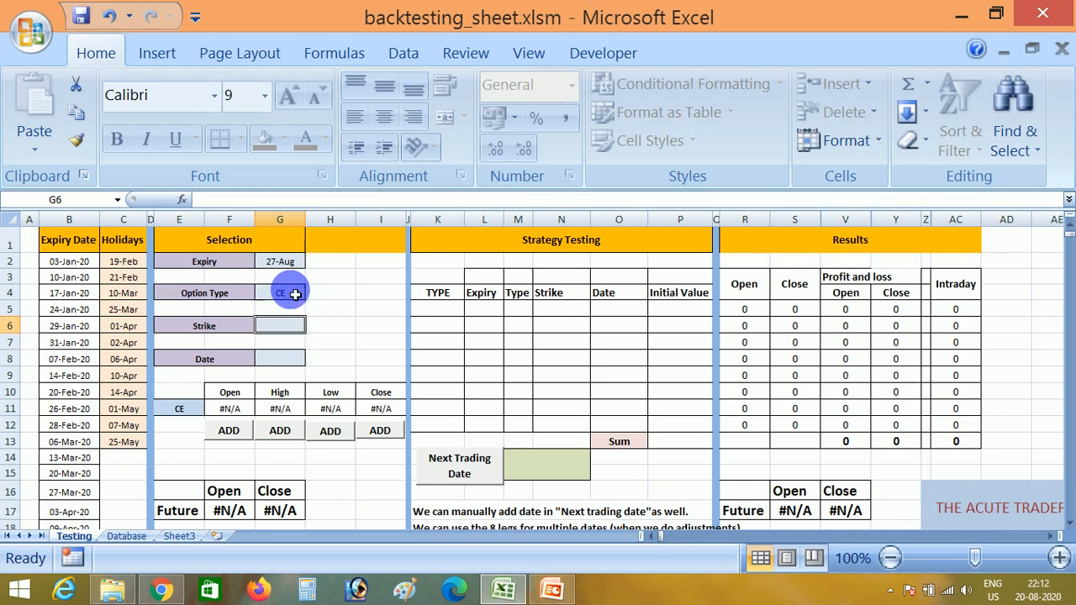
text(75)
key(Return)
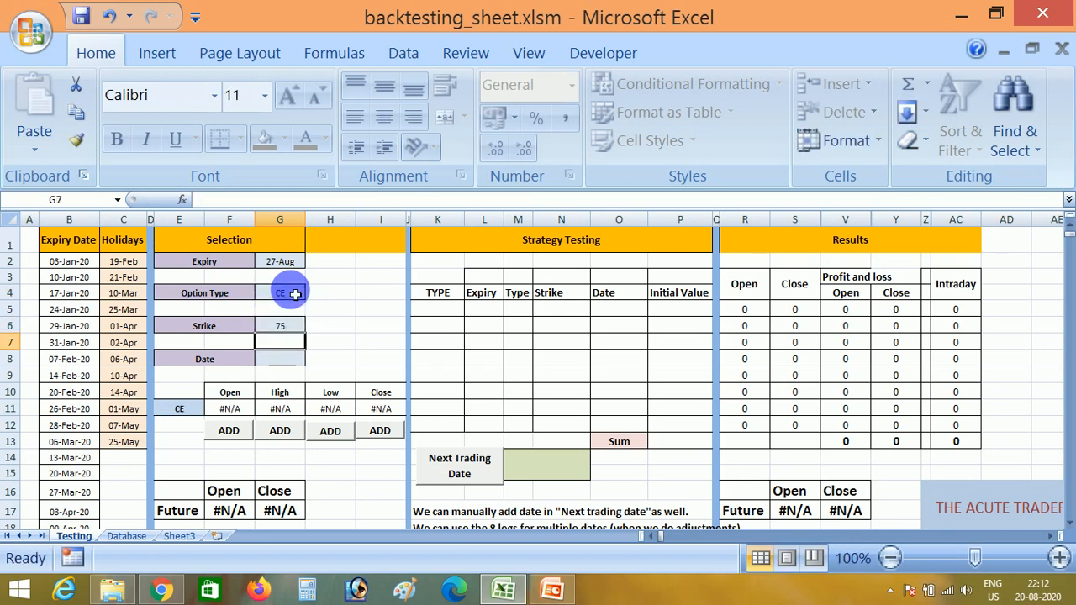
Enter 30/7 as the Date in the Selection block.
key(Down)
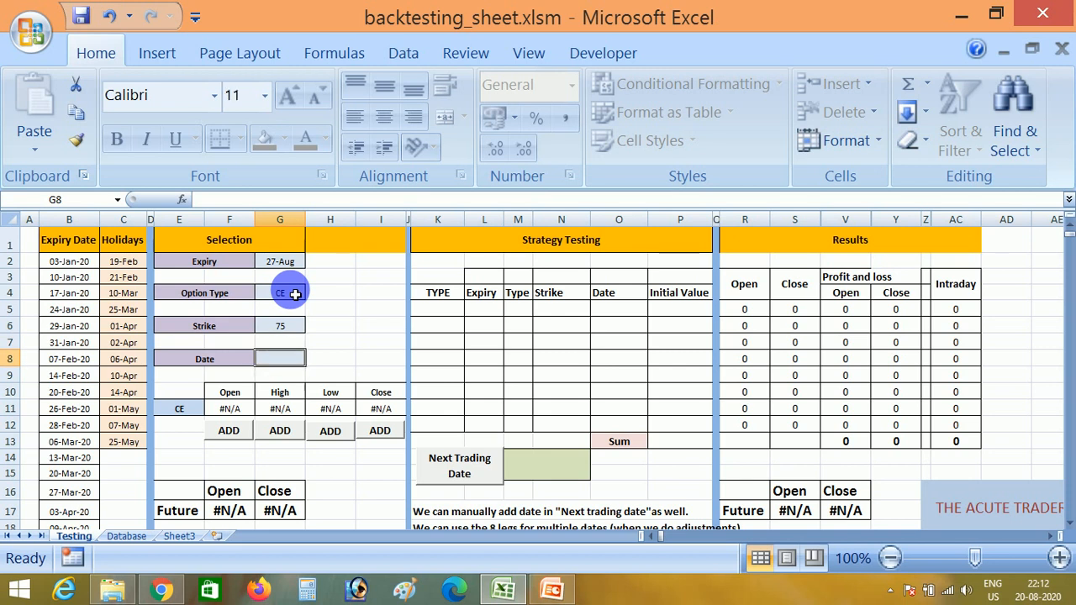
text(30/7)
key(Return)
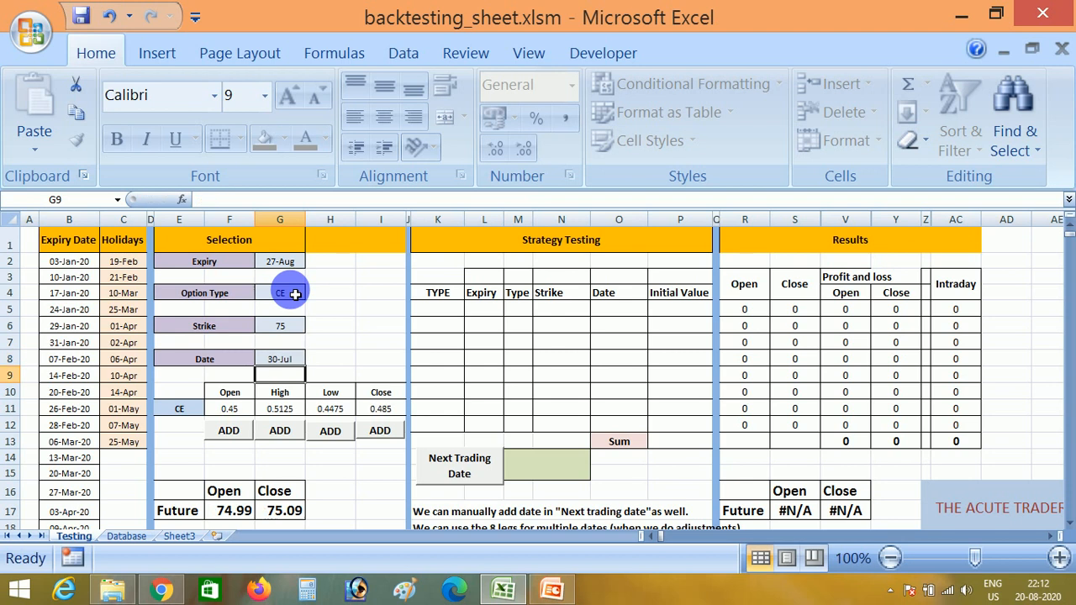
key(Up)
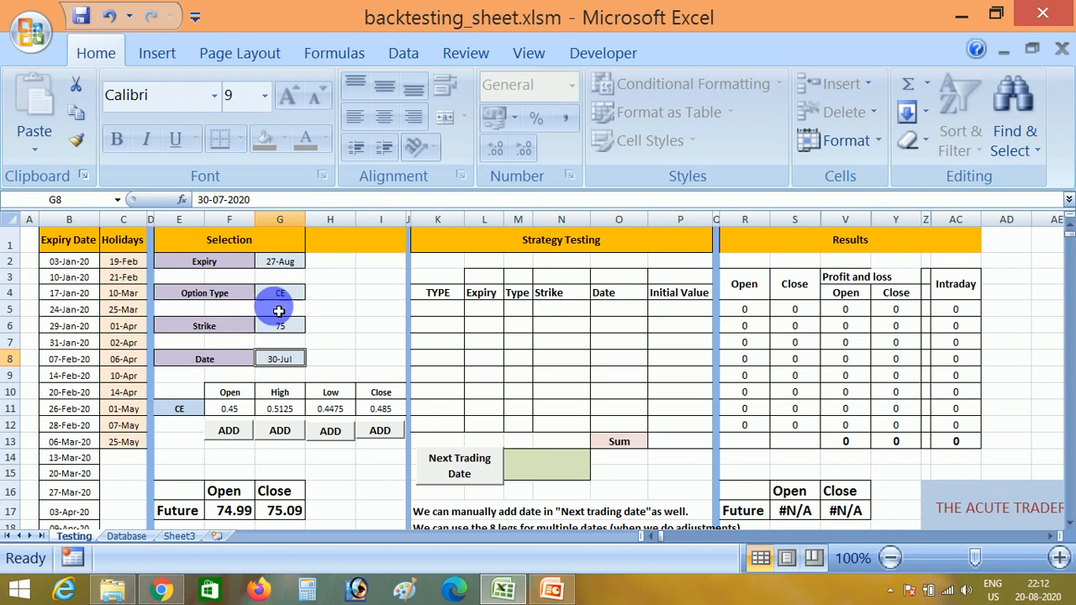
Examine the option's price row and the Future's Open and Close prices for the selected date.
click(186, 410)
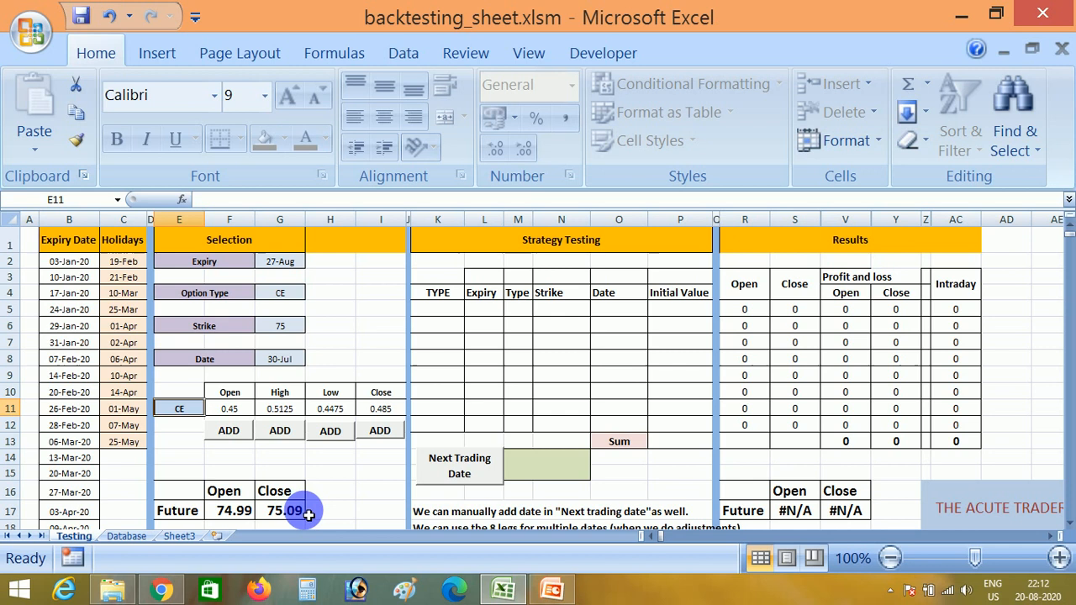
click(290, 513)
click(281, 408)
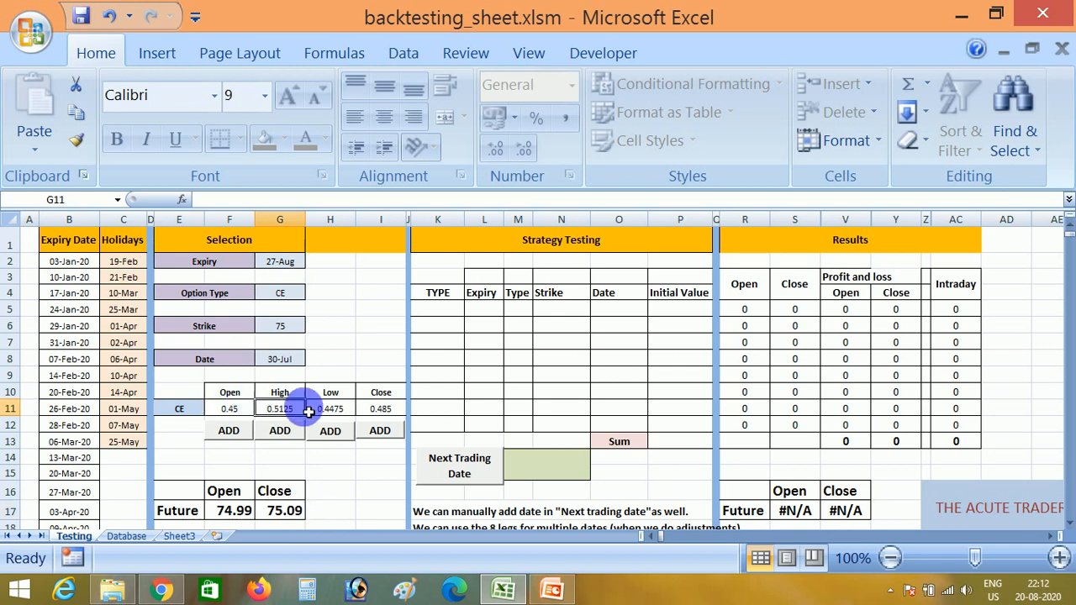
click(236, 510)
click(300, 509)
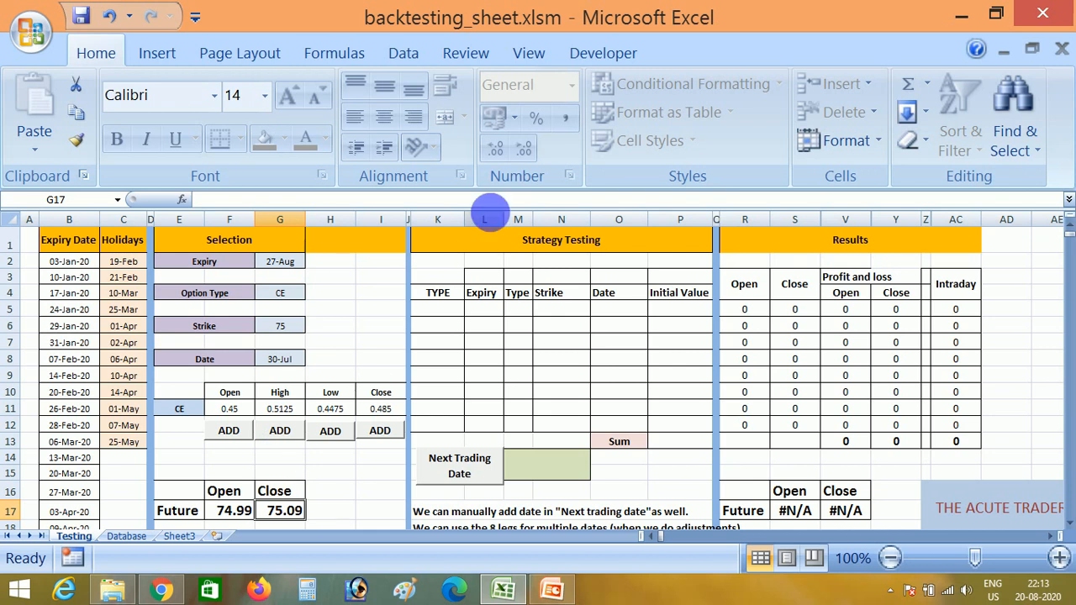
click(301, 458)
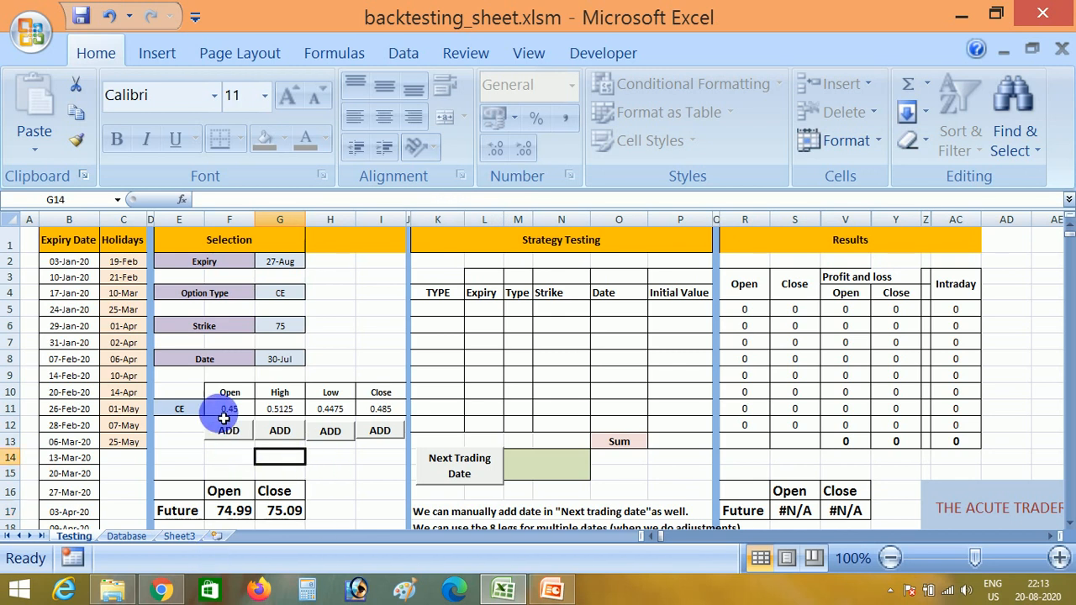
Go through the CE option's Open, High, Low and Close prices in the Selection block.
click(353, 414)
key(Left)
key(Left)
key(Right)
key(Right)
key(Right)
key(Left)
key(Left)
key(Left)
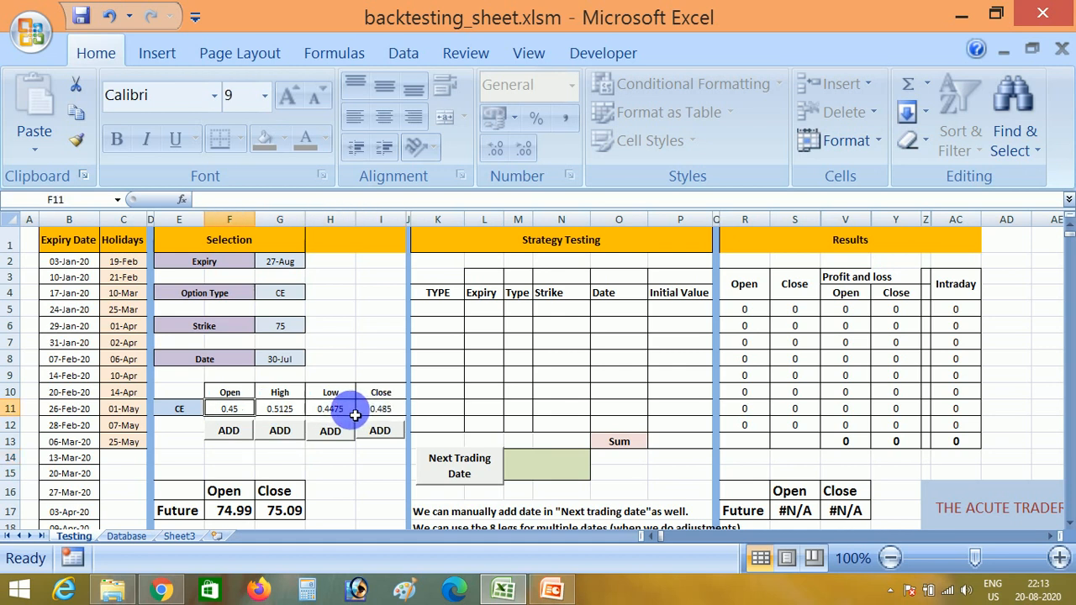
Add the 75 CE option at its Close price to Strategy Testing and go over the row's values from expiry to price.
click(389, 412)
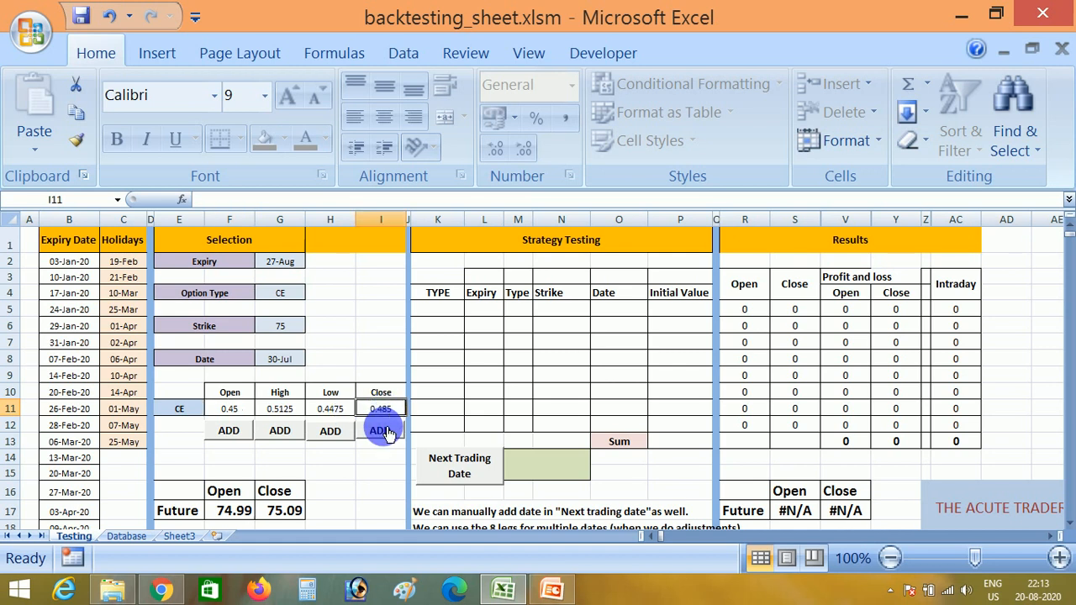
click(380, 431)
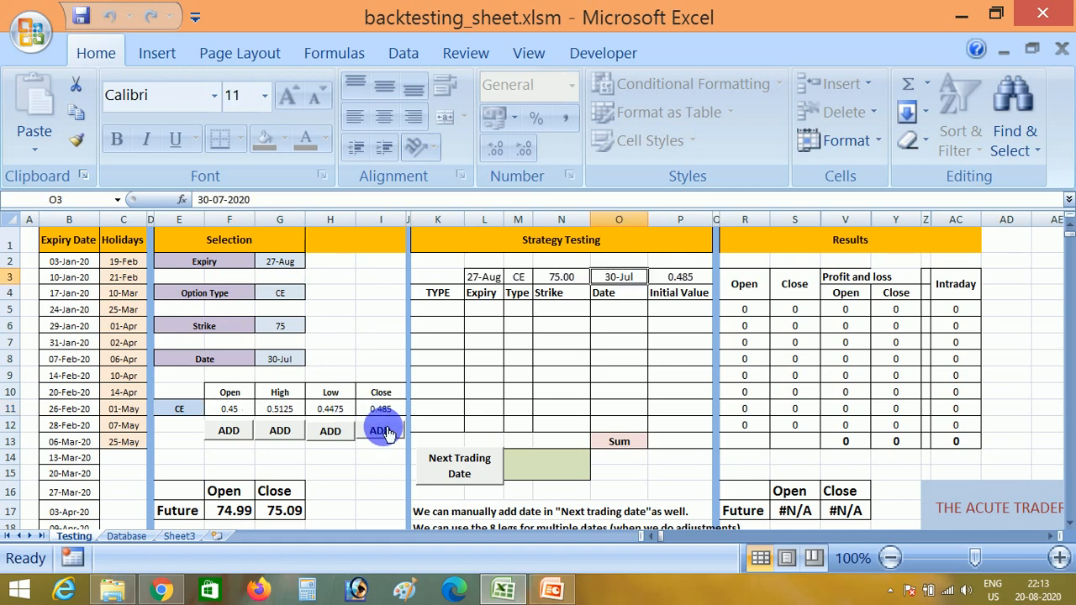
click(502, 283)
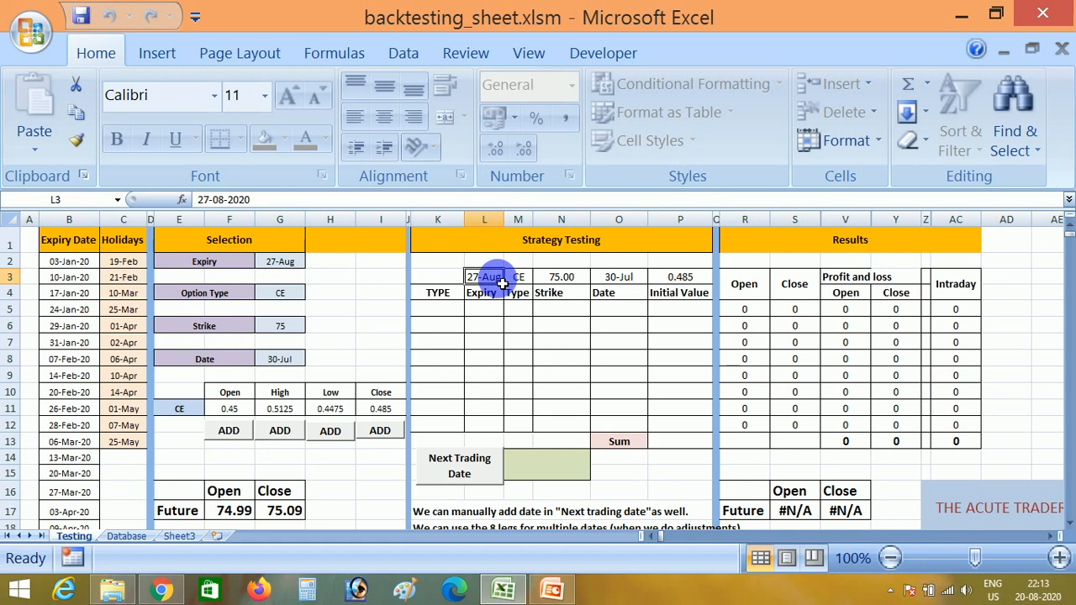
key(shift+Right)
key(shift+Right)
key(shift+Right)
key(shift+Right)
key(Left)
key(Right)
key(shift+Right)
key(shift+Right)
key(shift+Right)
key(shift+Right)
click(502, 283)
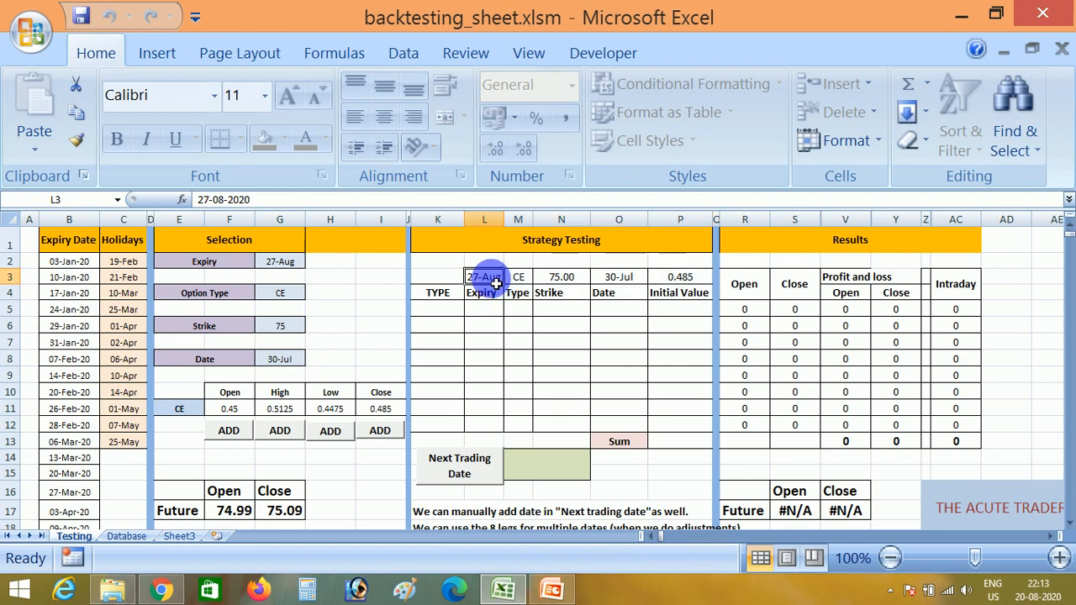
Copy the 75 CE entry from L3:P3 into the first leg row of Strategy Testing, starting at L5.
click(521, 283)
key(Left)
key(shift+Right)
key(shift+Right)
key(shift+Right)
key(shift+Right)
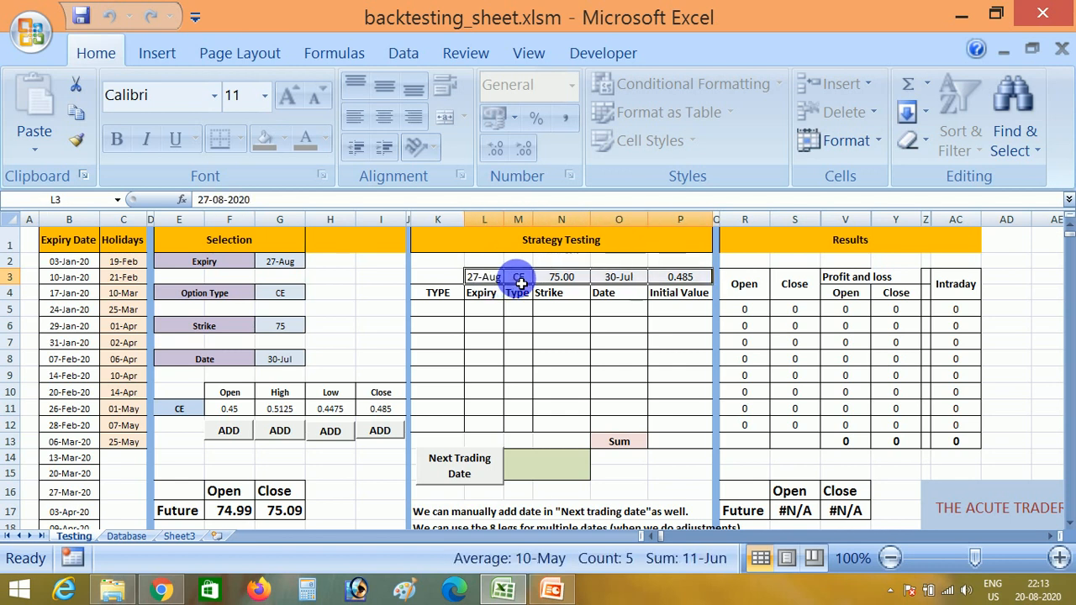
key(ctrl+c)
key(Down)
key(Down)
key(Return)
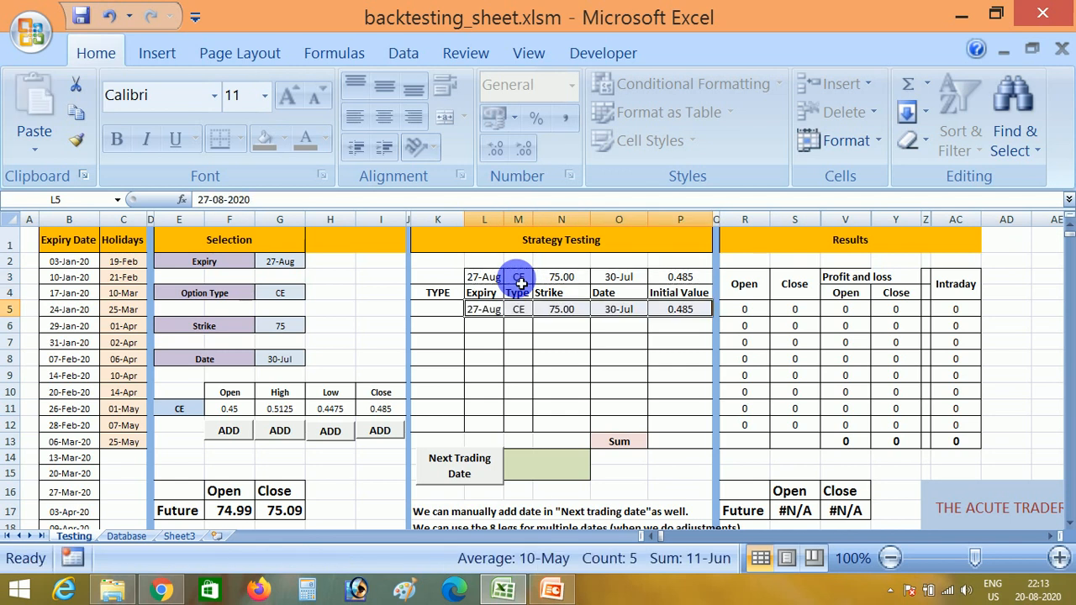
Set the TYPE of the first leg, the 75 CE option, to Short.
key(Down)
key(Up)
key(Left)
key(alt+Down)
key(Down)
key(Down)
key(Up)
key(Down)
key(Up)
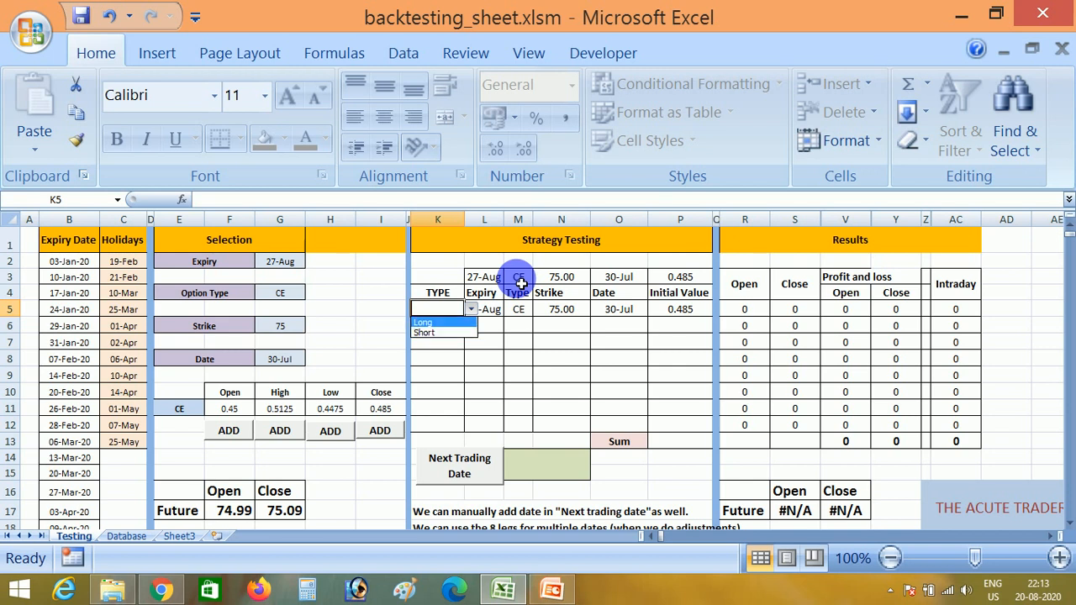
key(Down)
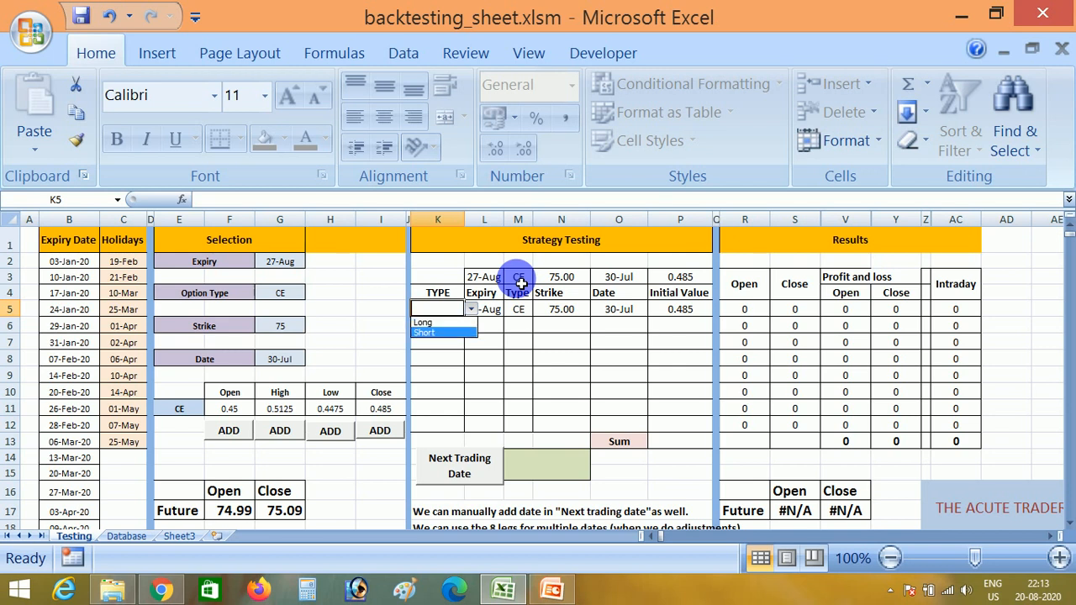
key(Return)
key(Right)
key(Right)
key(Right)
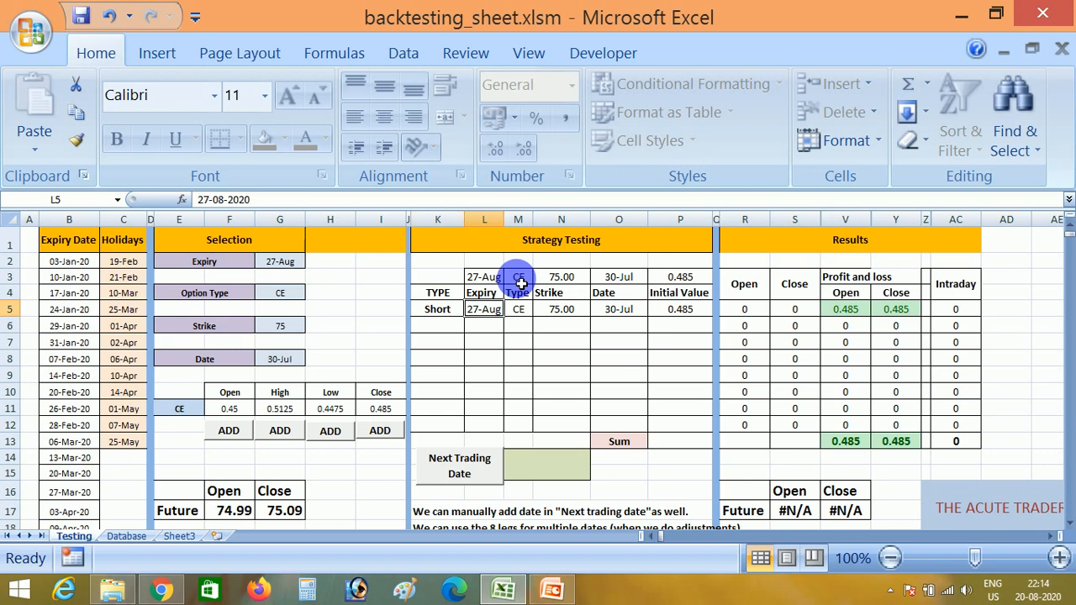
Look through the empty leg rows below the first leg in Strategy Testing.
key(Down)
key(Up)
key(Down)
key(Down)
key(Down)
key(Down)
key(Up)
key(Up)
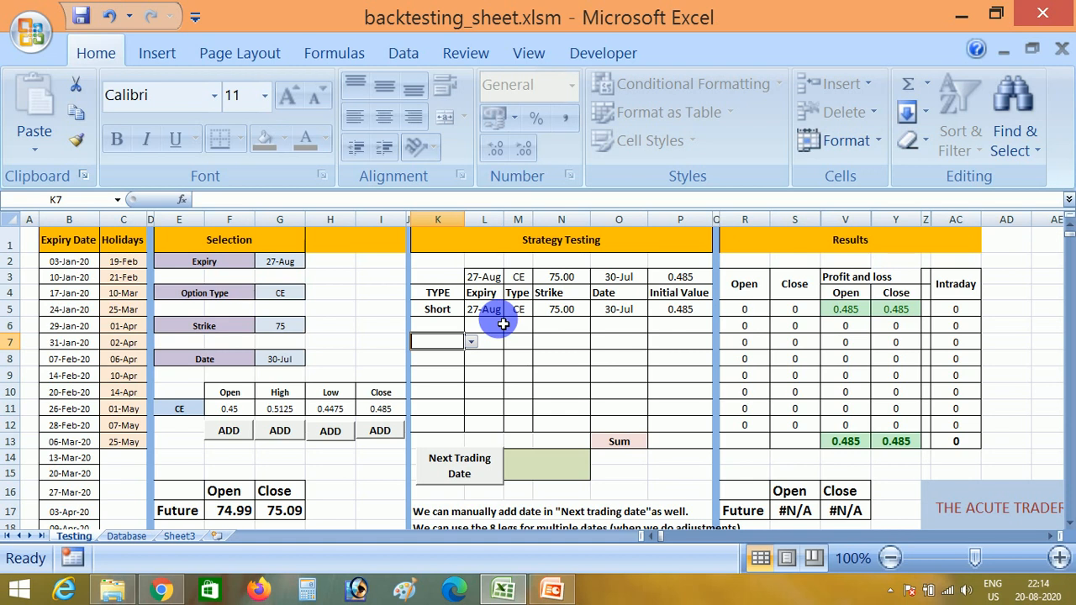
Set the Option Type in the Selection block to PE, keeping the same expiry, strike and date.
click(293, 263)
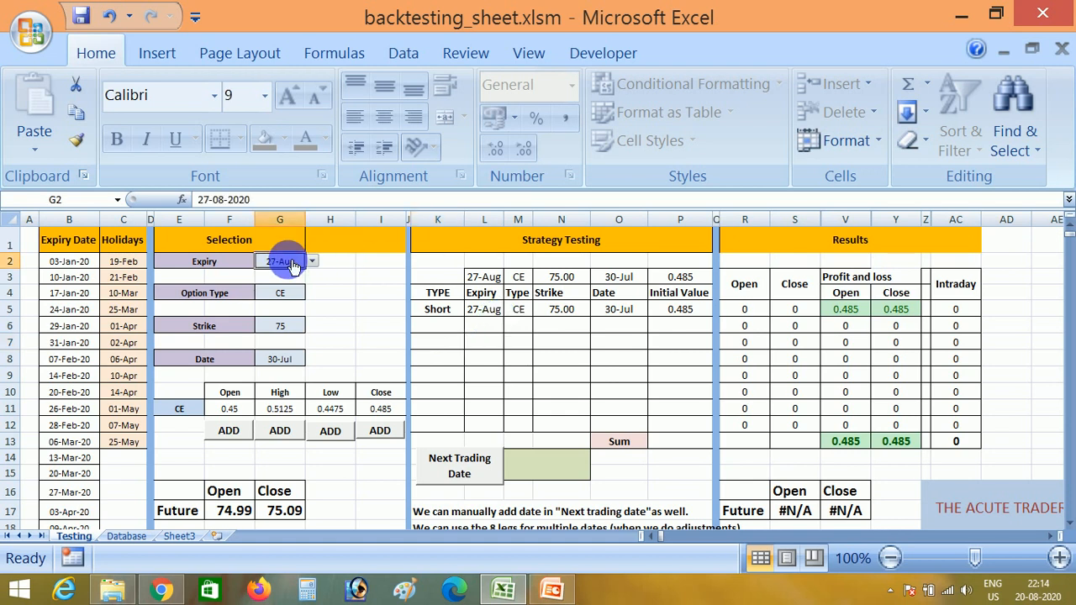
click(297, 358)
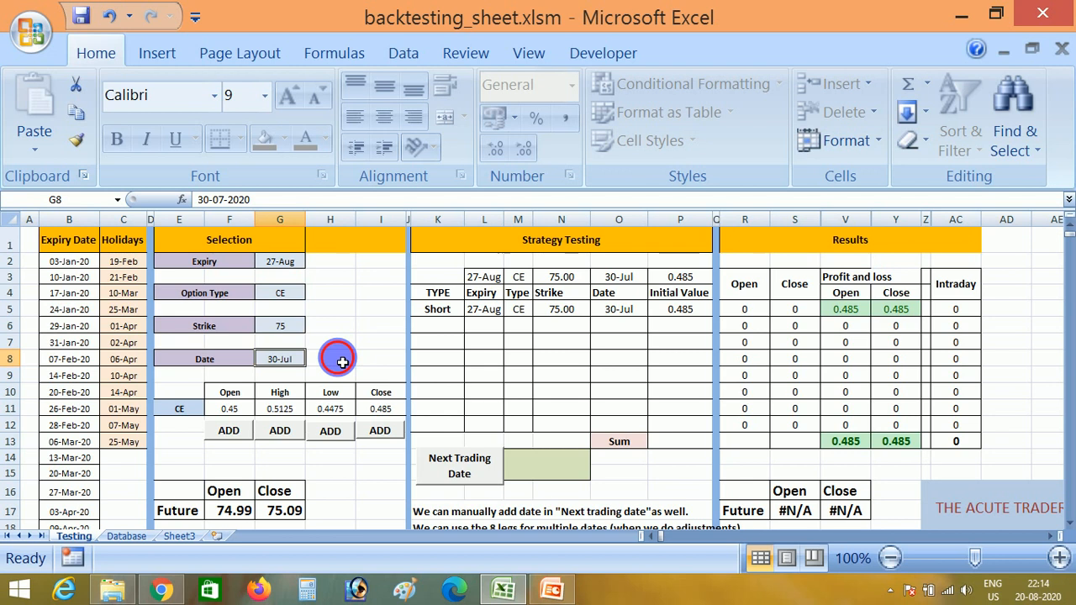
click(290, 293)
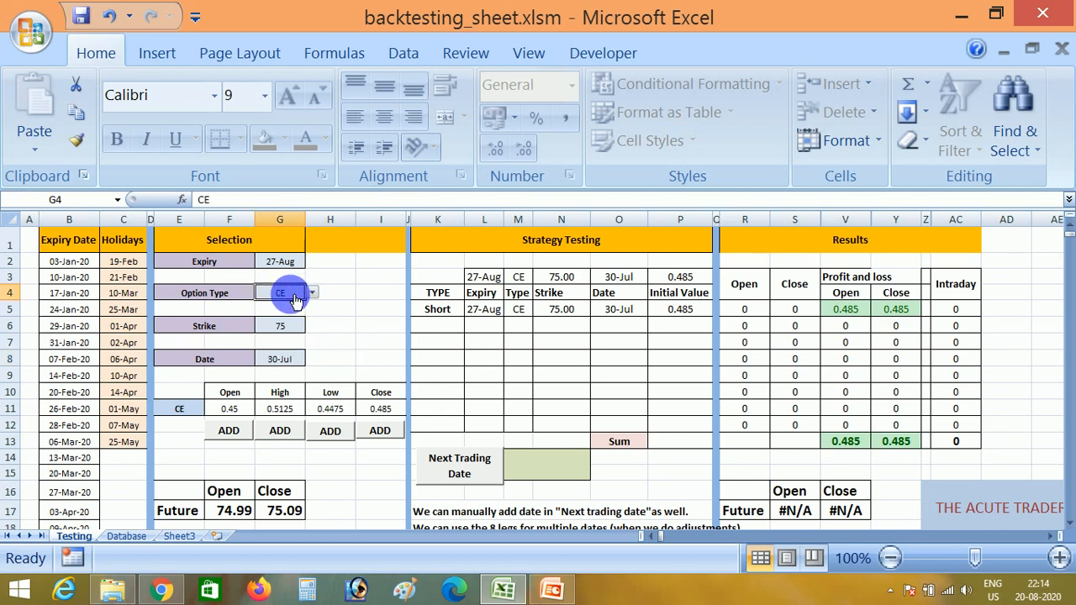
key(alt+Down)
key(Down)
key(Return)
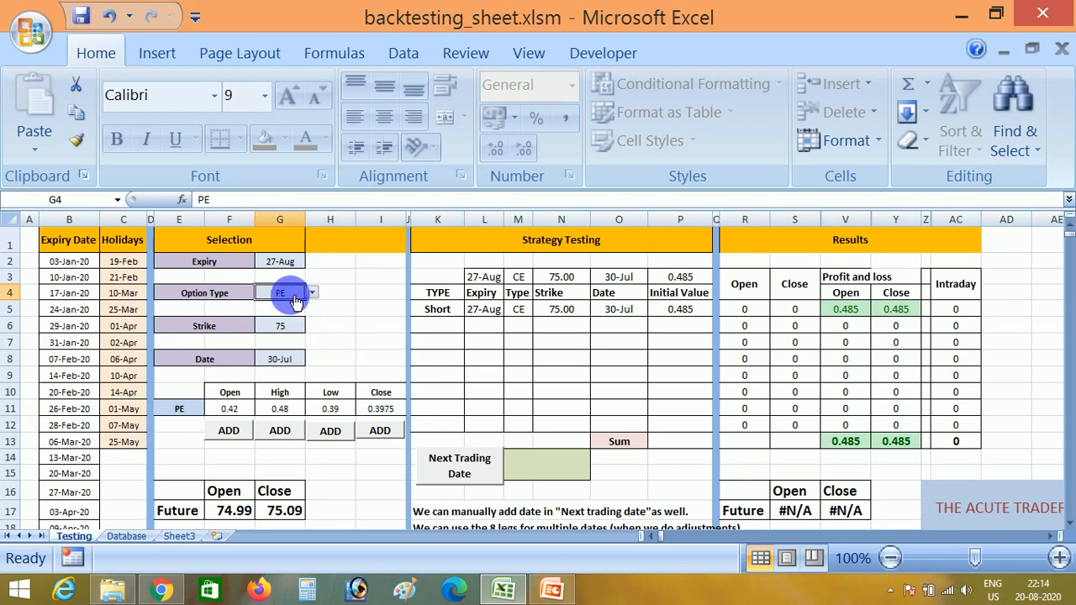
Add the 75 PE option at its Close price and copy its entry into the second leg row, starting at L6.
click(380, 431)
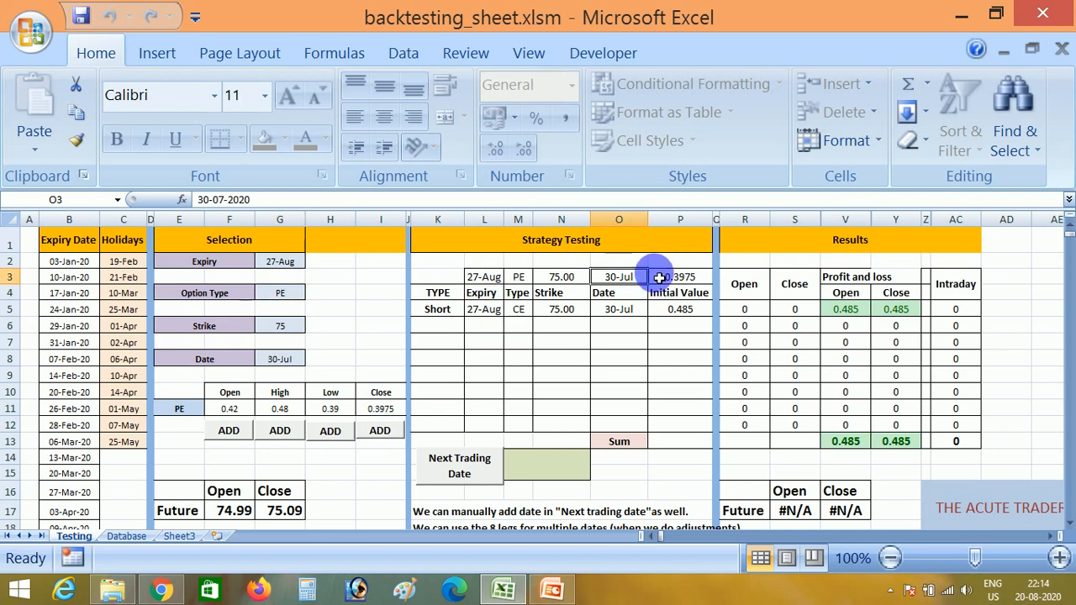
click(491, 282)
key(shift+Right)
key(shift+Right)
key(shift+Right)
key(shift+Right)
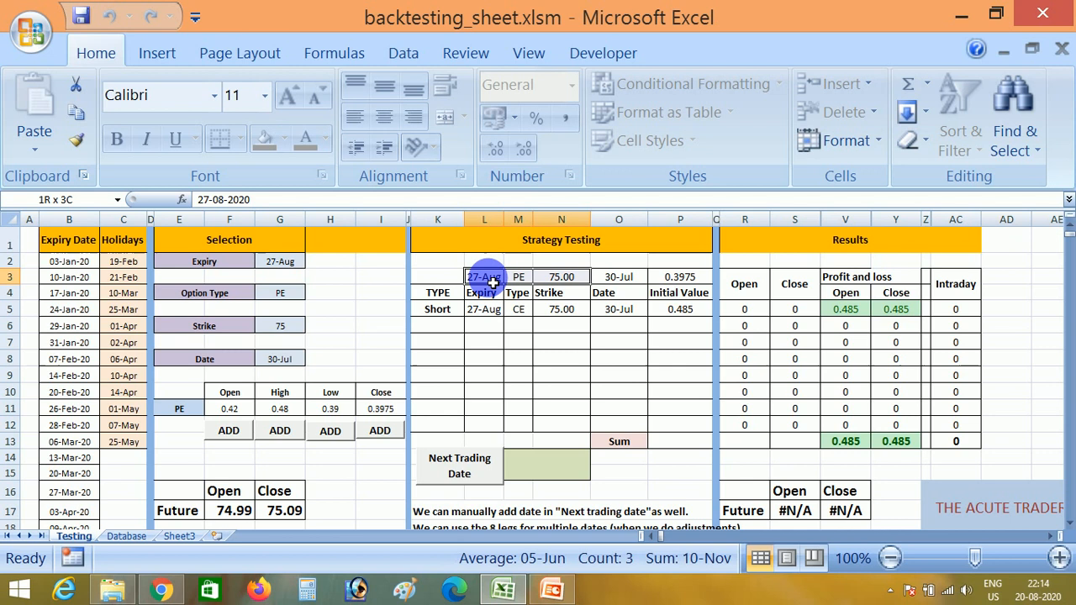
key(ctrl+c)
key(Down)
key(Down)
key(Down)
key(Return)
Set the TYPE of the second leg, the 75 PE option, to Short.
key(Left)
key(alt+Down)
key(Down)
key(Down)
key(Return)
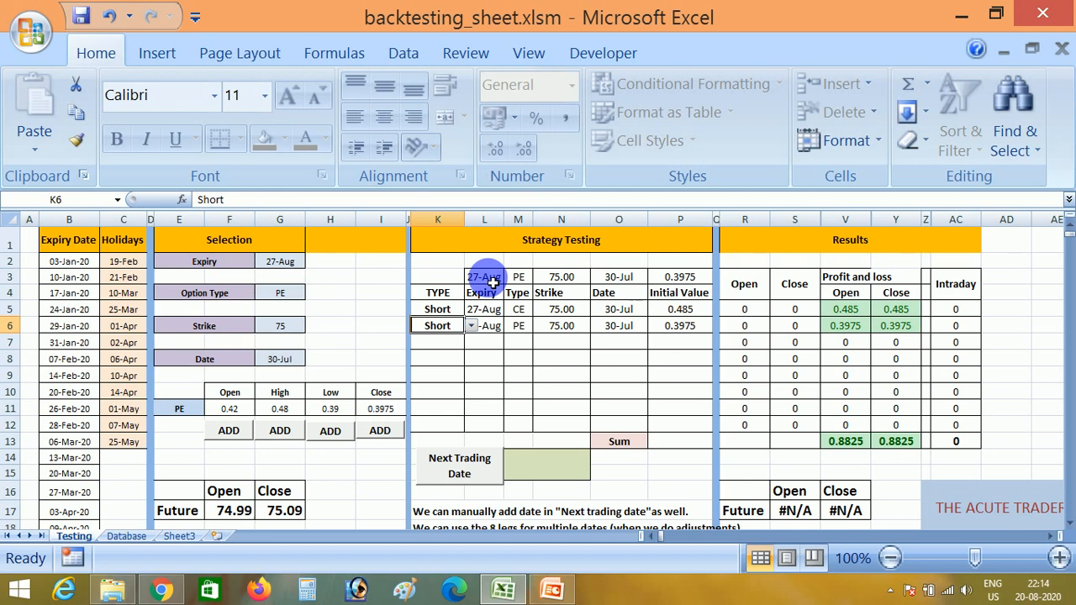
Set the Strike in the Selection block to 74.
key(Left)
key(Left)
key(Left)
key(Left)
text(74)
key(Down)
key(Down)
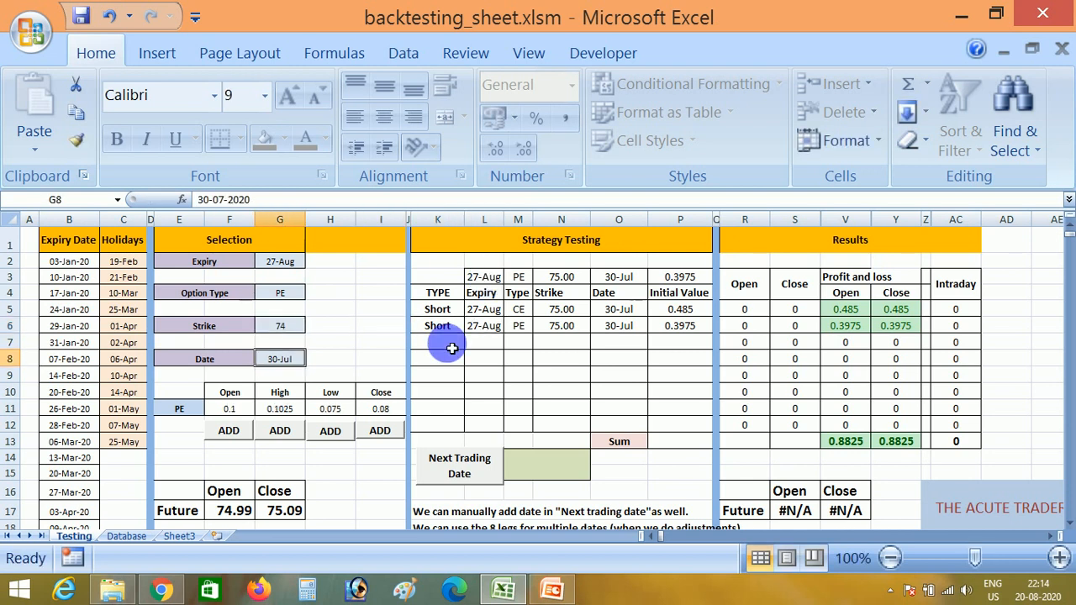
Add the 74 PE option at its Close price and copy its entry into the third leg row, starting at L7.
click(383, 430)
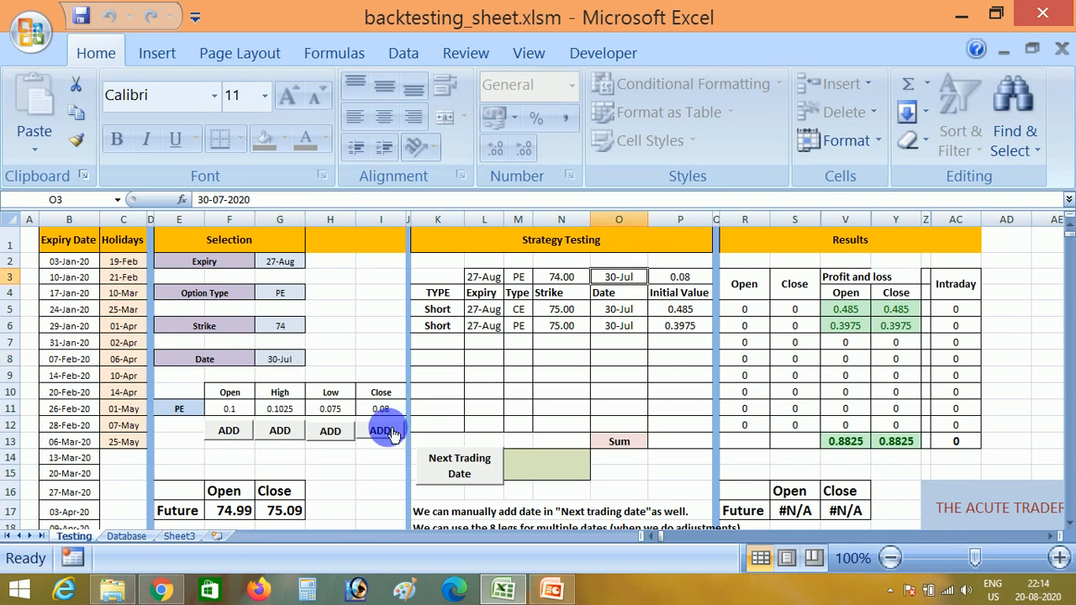
key(shift+Right)
key(shift+Right)
key(shift+Right)
key(shift+Right)
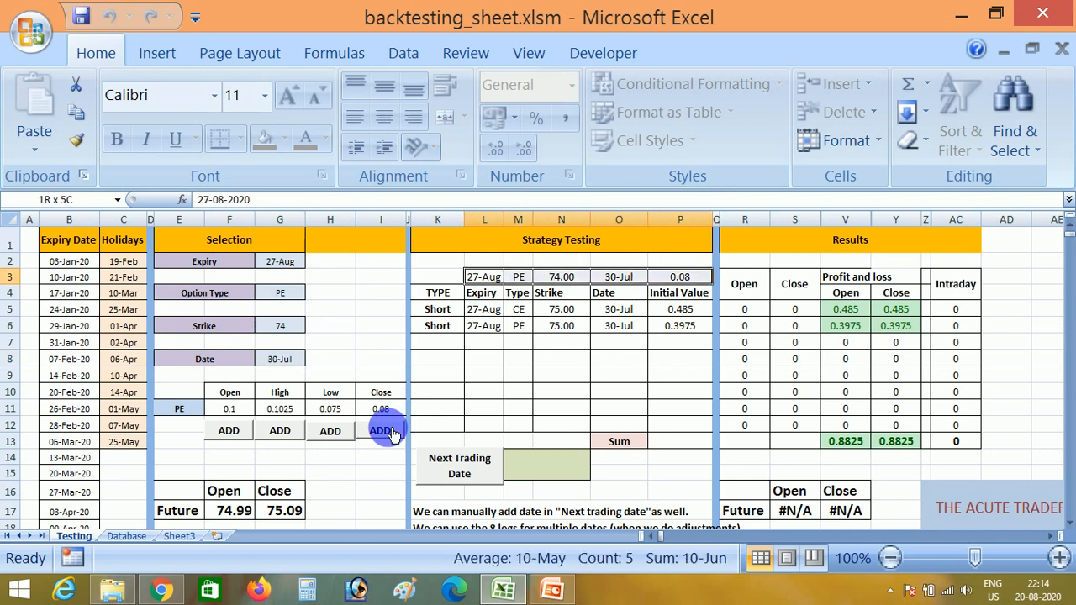
key(ctrl+c)
key(Down)
key(Down)
key(Down)
key(Down)
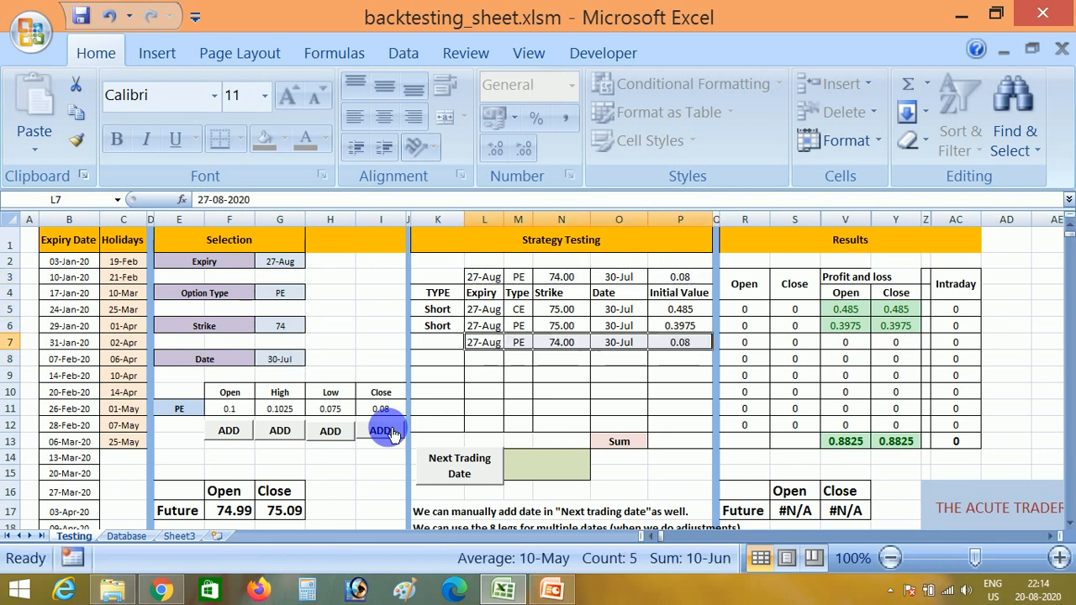
key(Return)
Set the TYPE of the third leg, the 74 PE option, to Long.
key(Left)
key(alt+Down)
key(Down)
key(Down)
key(Return)
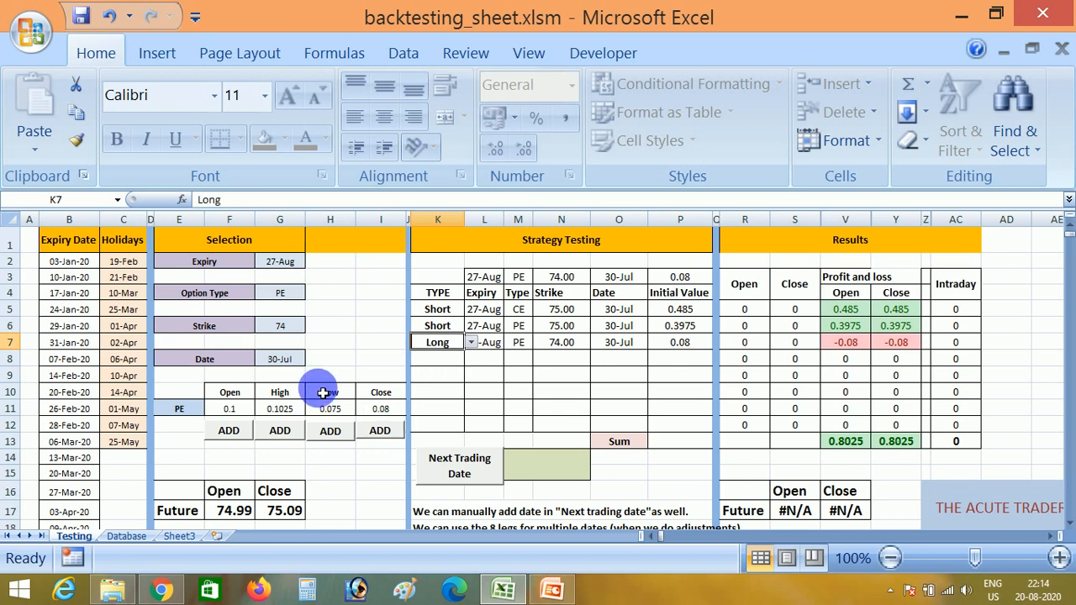
Set the Strike to 76 and the Option Type to ce in the Selection block.
click(290, 327)
text(76)
click(292, 332)
key(Up)
key(Up)
text(ce)
key(Return)
Add the 76 ce option at its Close price and copy its entry into the fourth leg row, starting at L8.
click(378, 431)
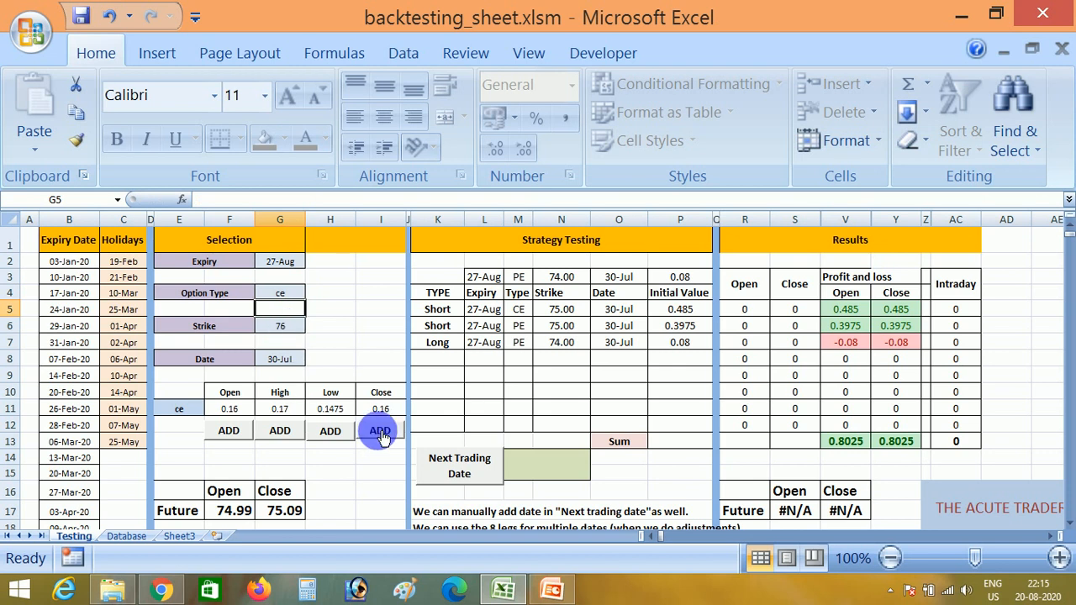
click(487, 282)
key(shift+Right)
key(shift+Right)
key(shift+Right)
key(shift+Right)
key(ctrl+c)
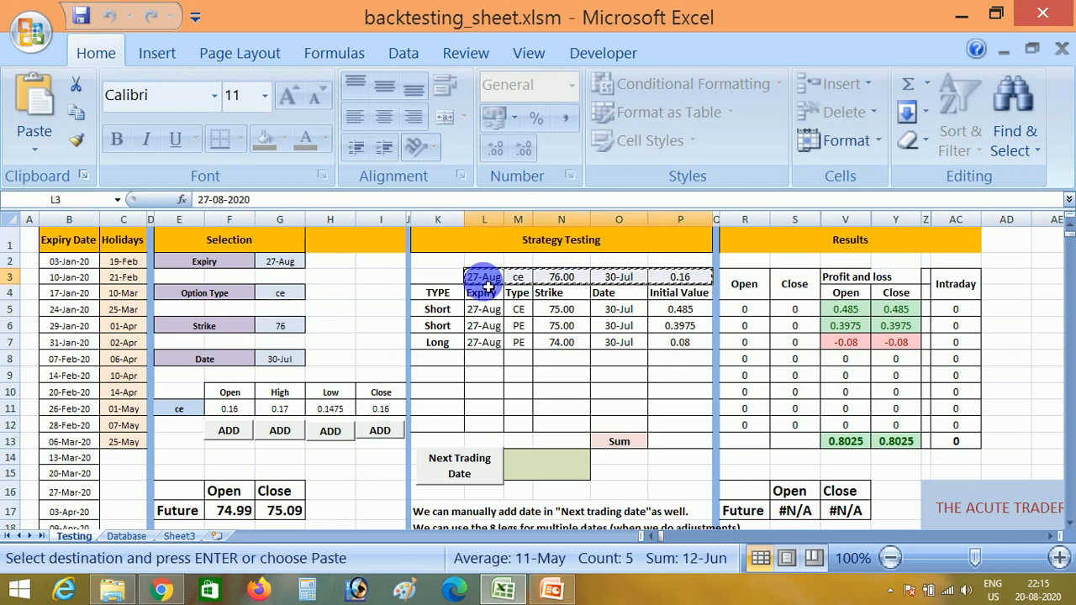
key(Down)
key(Down)
key(Down)
key(Down)
key(Down)
key(ctrl+v)
key(Escape)
Set the TYPE of the fourth leg, the 76 ce option, to Long.
key(Left)
key(alt+Down)
key(Down)
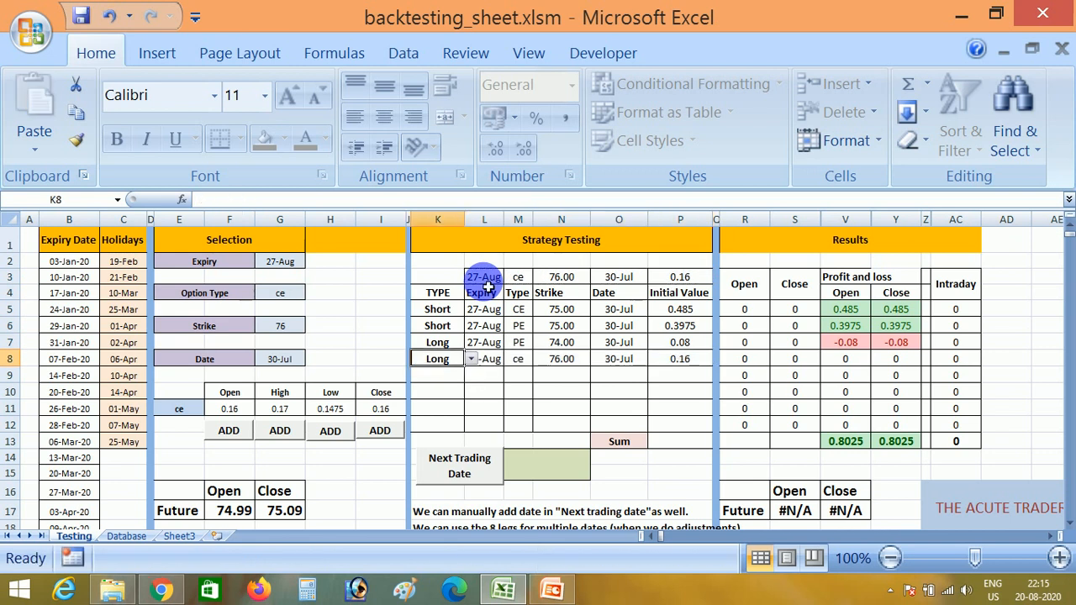
key(Return)
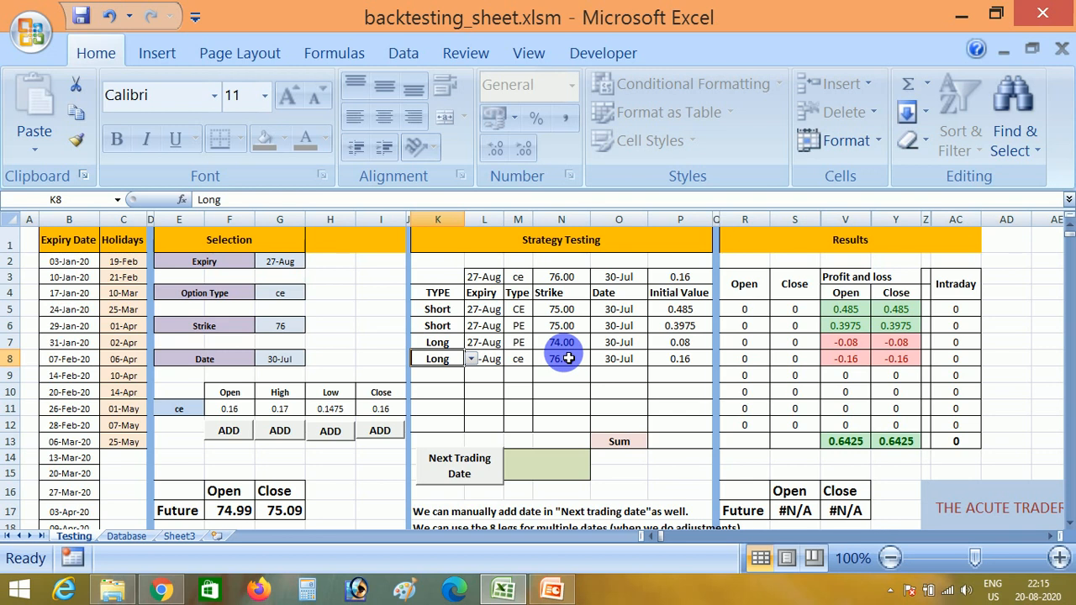
click(378, 342)
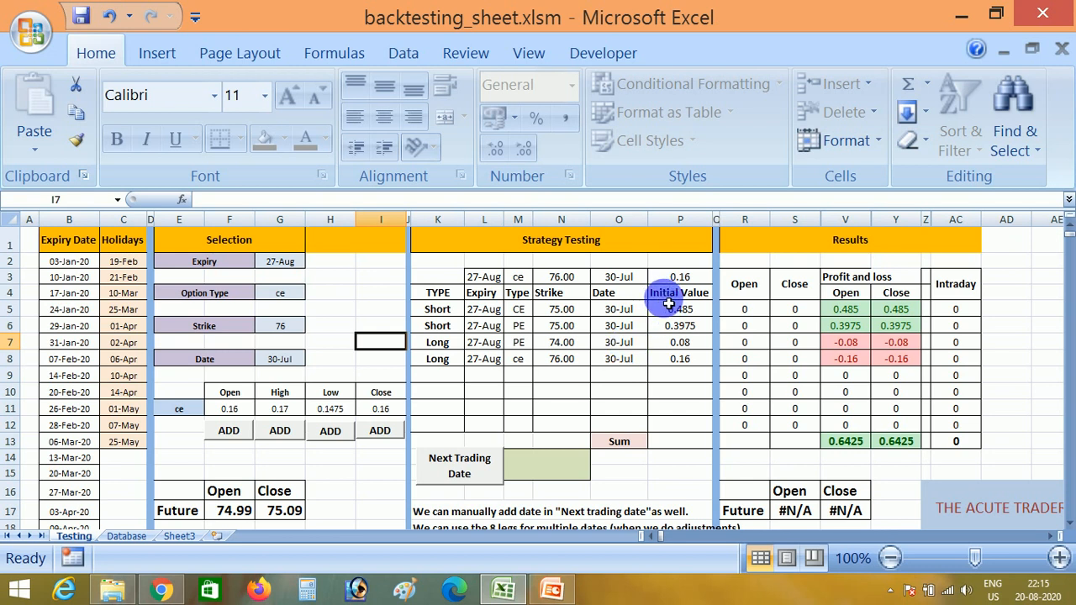
Clear the temporary option entry in L3:P3 above the Strategy Testing headers.
drag(683, 281, 686, 285)
key(shift+Left)
key(shift+Left)
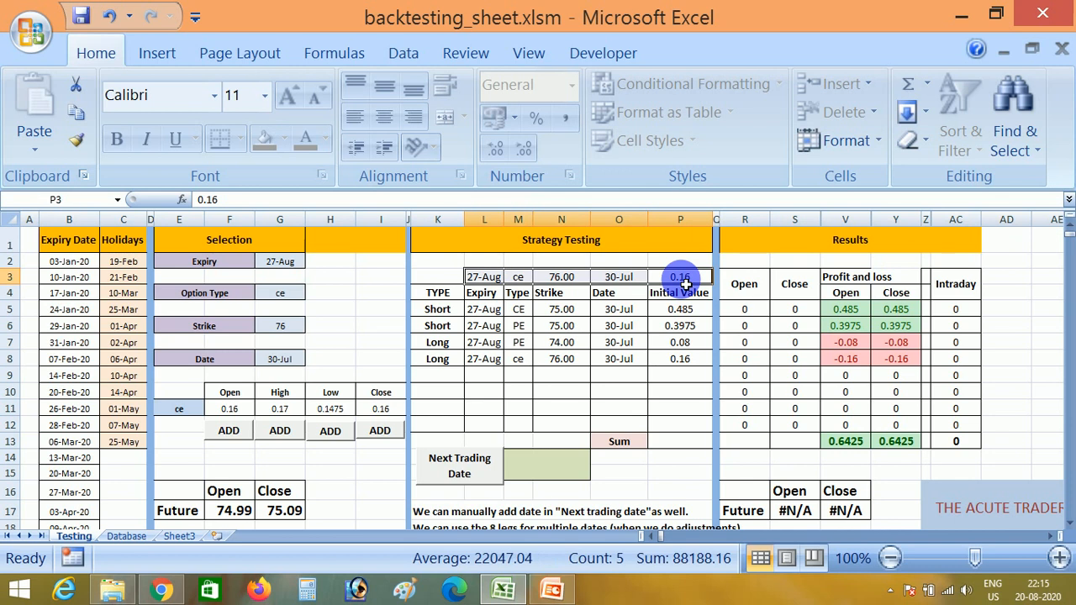
key(Delete)
Try an Initial Value of 0.47 for the first leg, the 75 CE option, and restore its original value.
click(686, 285)
key(Down)
key(Down)
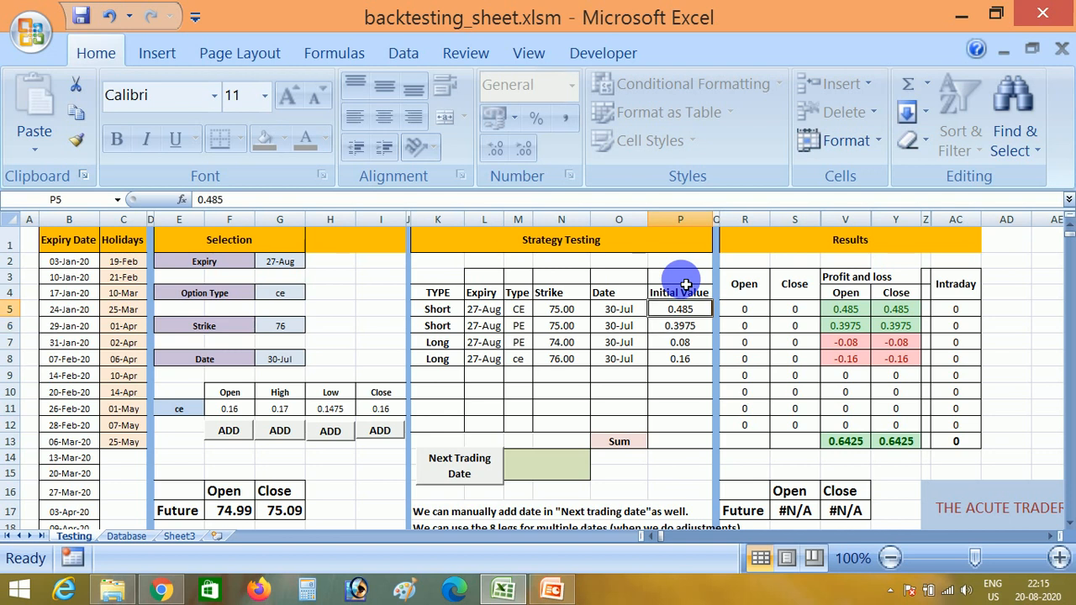
text(.)
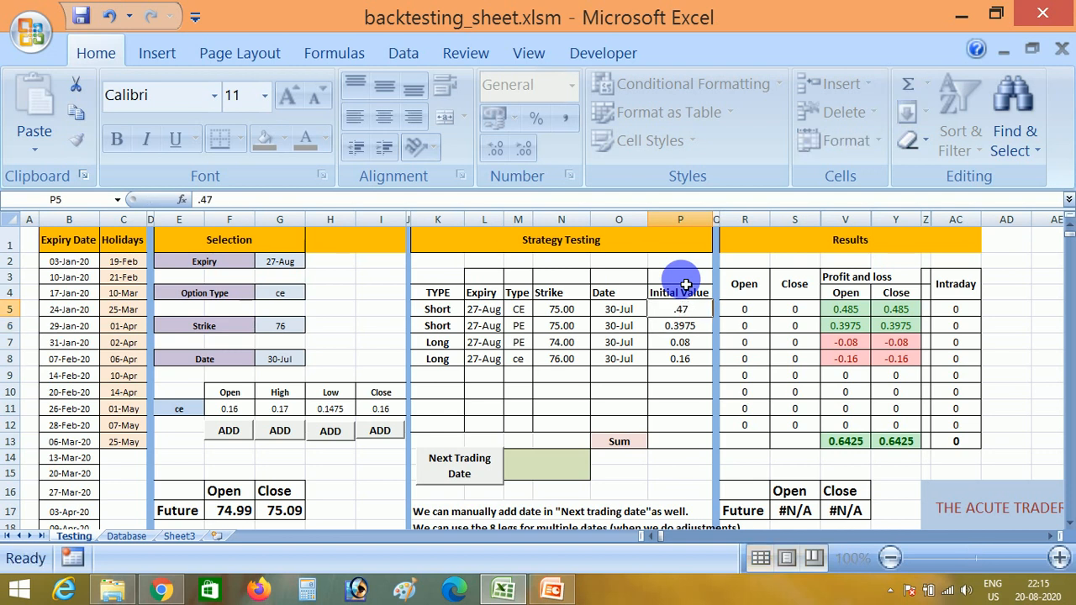
text(47)
key(Return)
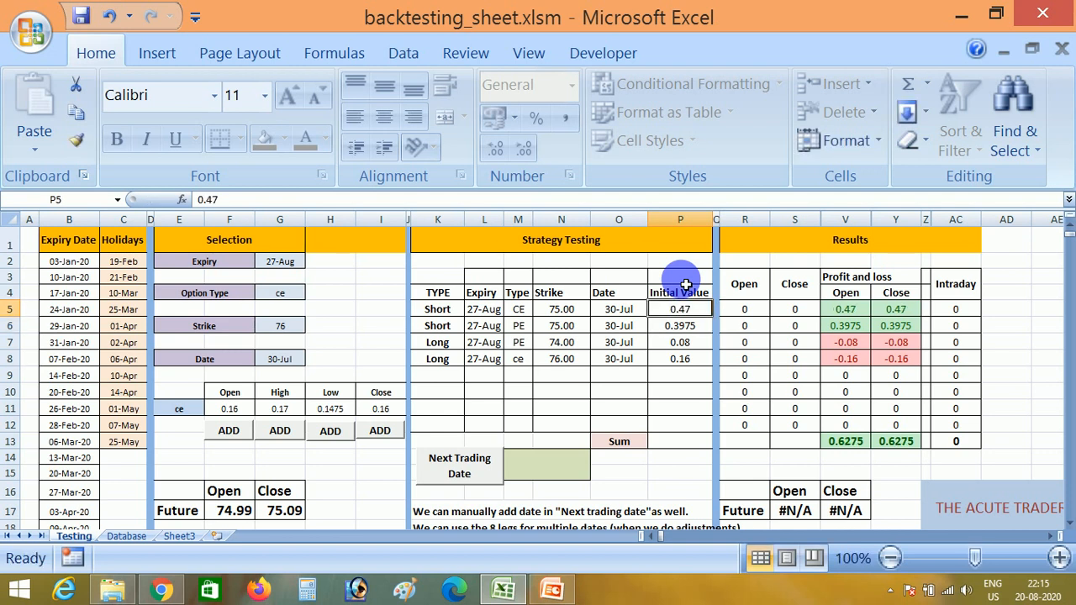
text(.4)
key(Return)
key(Up)
key(Down)
key(Down)
key(Down)
key(Left)
key(Left)
key(Up)
key(Up)
key(Up)
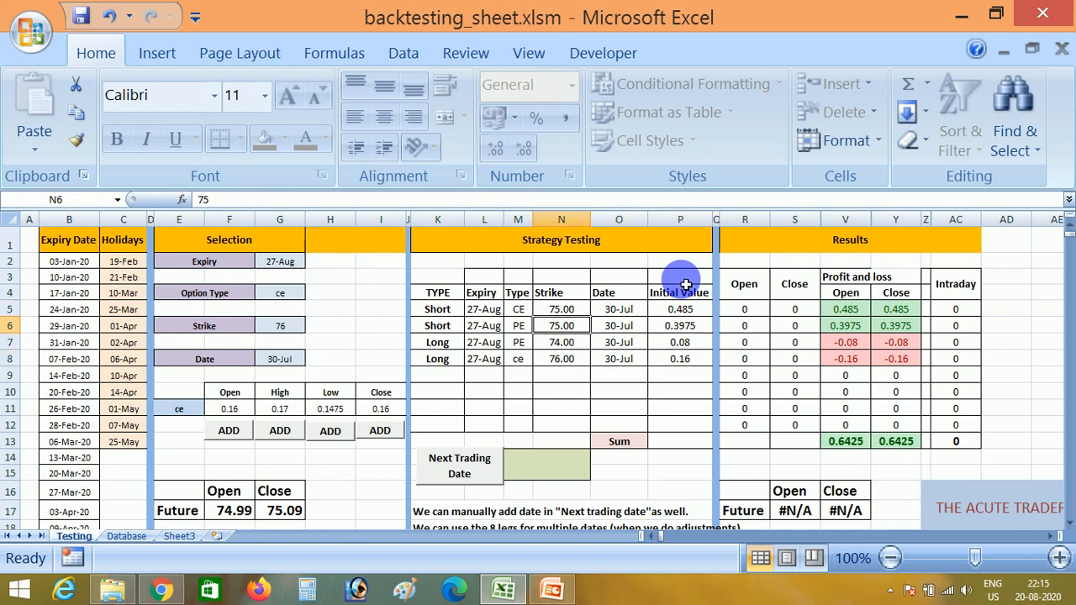
key(Right)
key(Right)
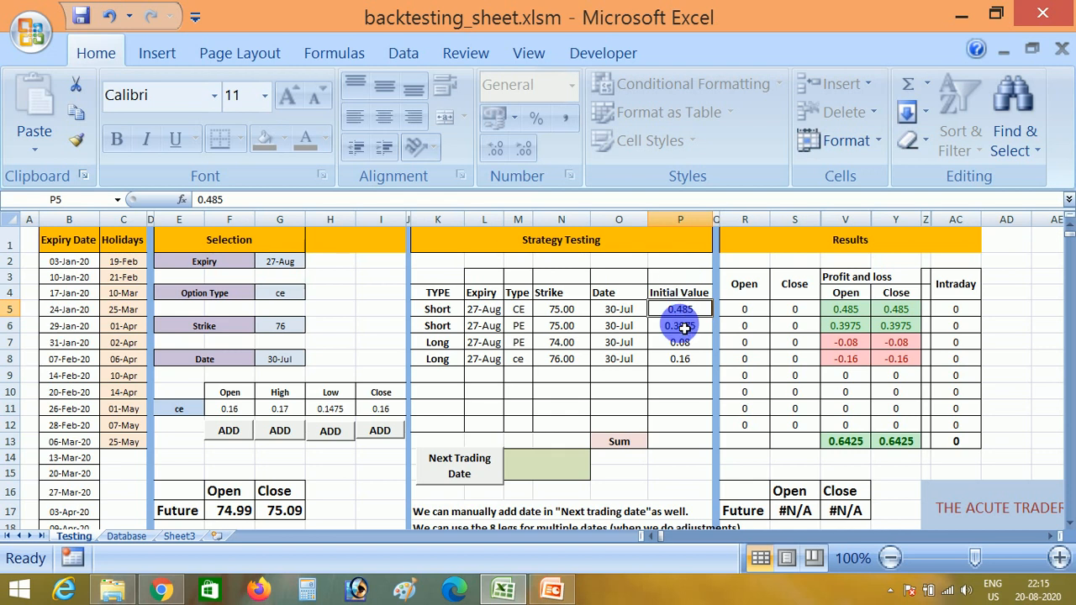
Advance the Next Trading Date to 31-07-2020 and examine the Intraday results of the legs.
click(476, 467)
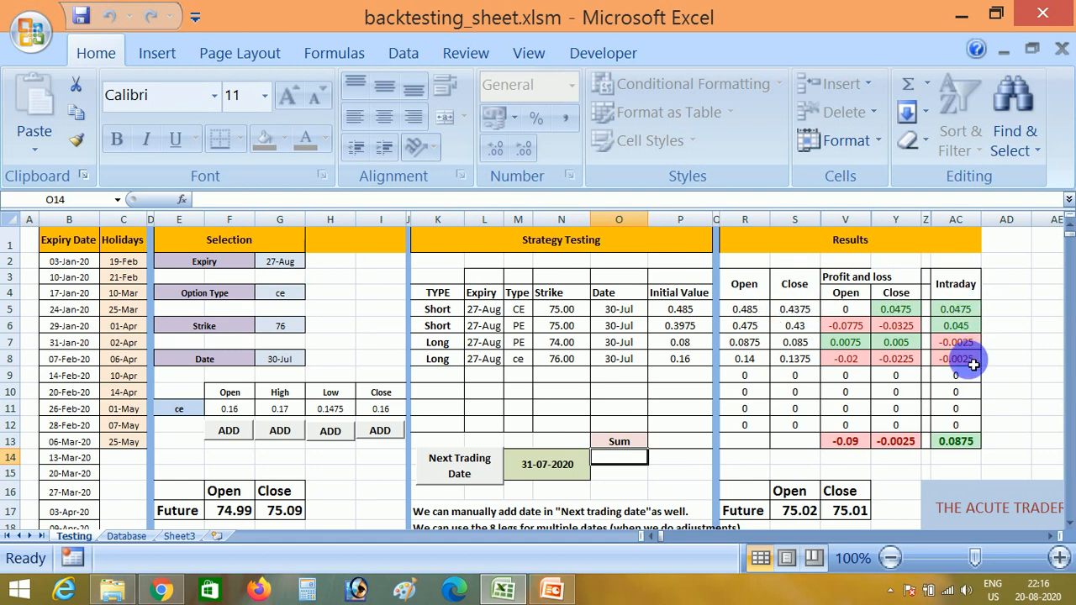
mouse_move(963, 359)
mouse_down()
mouse_move(956, 325)
mouse_move(955, 358)
mouse_up()
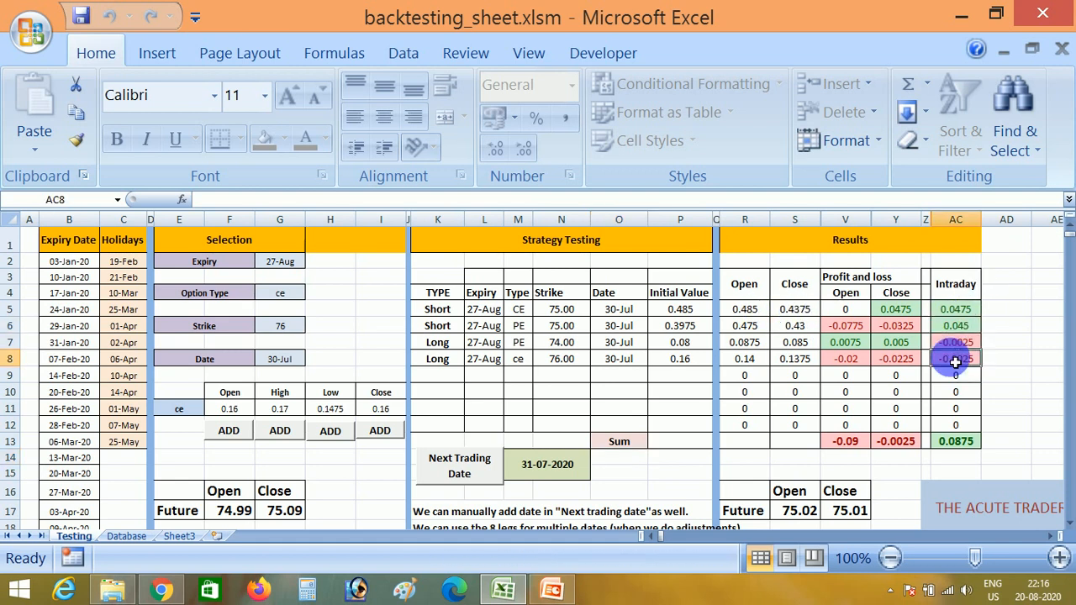
click(955, 372)
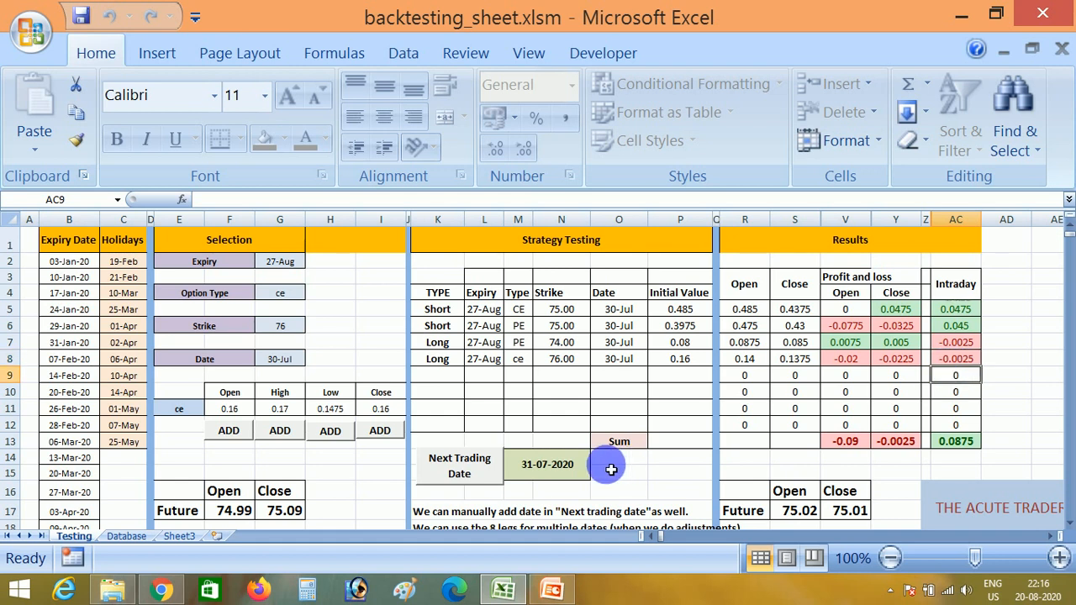
Enter the Next Trading Date manually as 3/8 and set it back to 31/7.
click(570, 468)
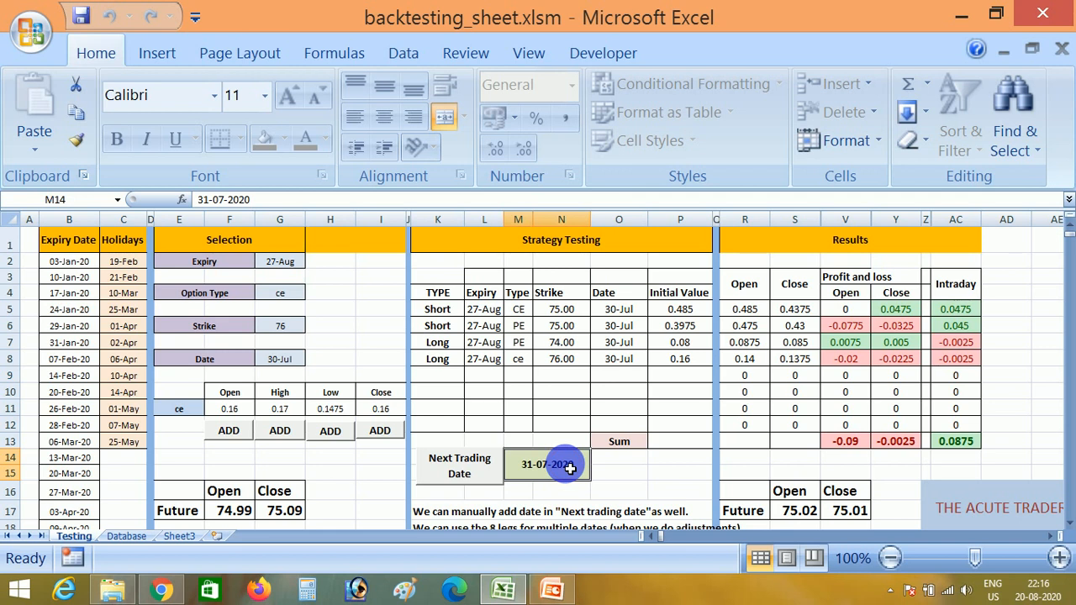
text(3/)
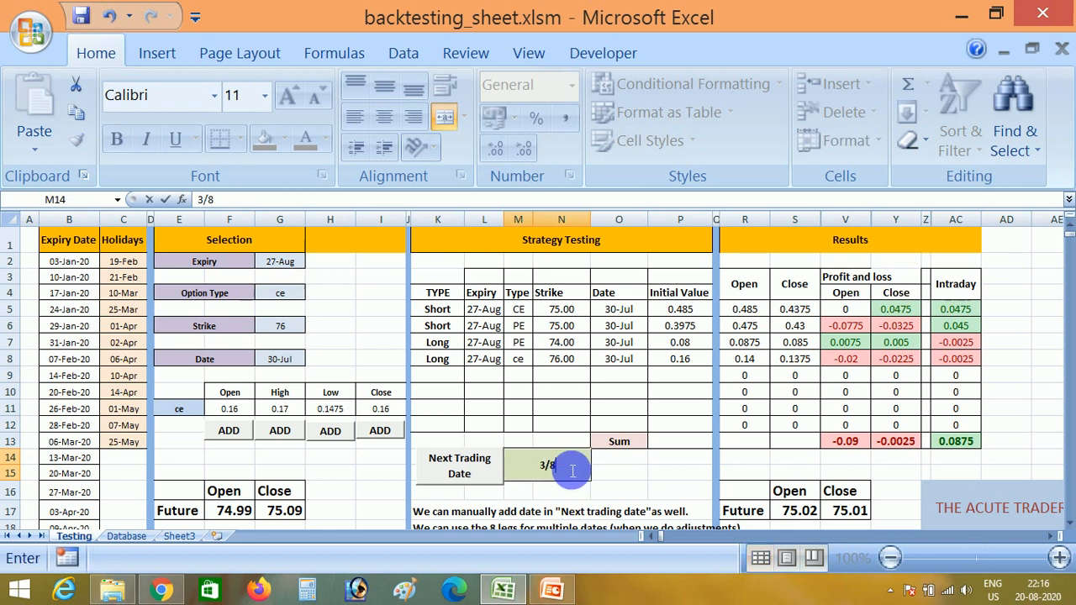
text(8)
click(571, 471)
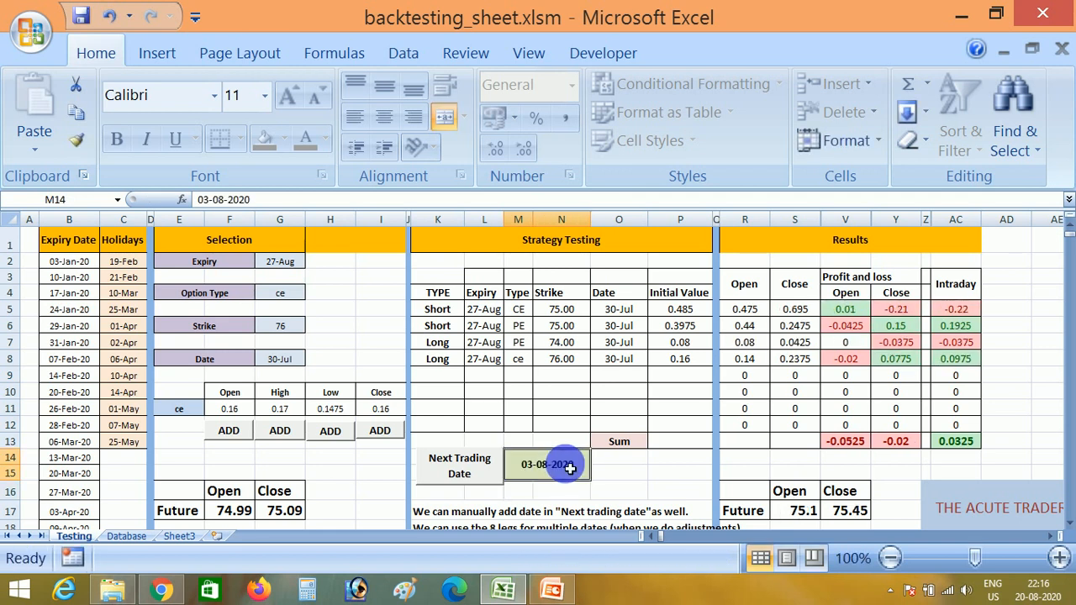
text(31/7)
key(Return)
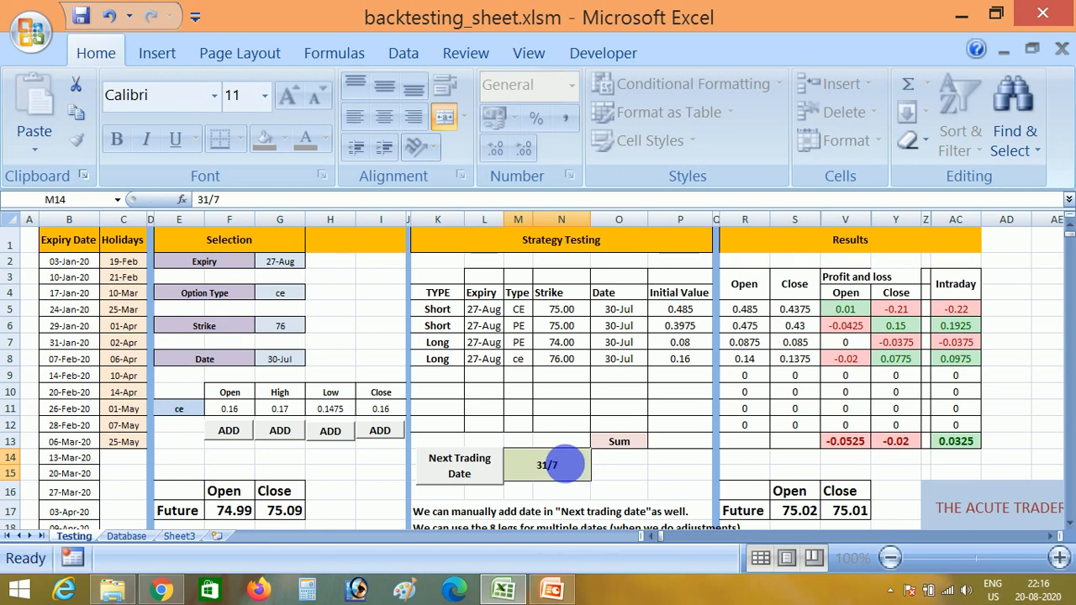
click(570, 475)
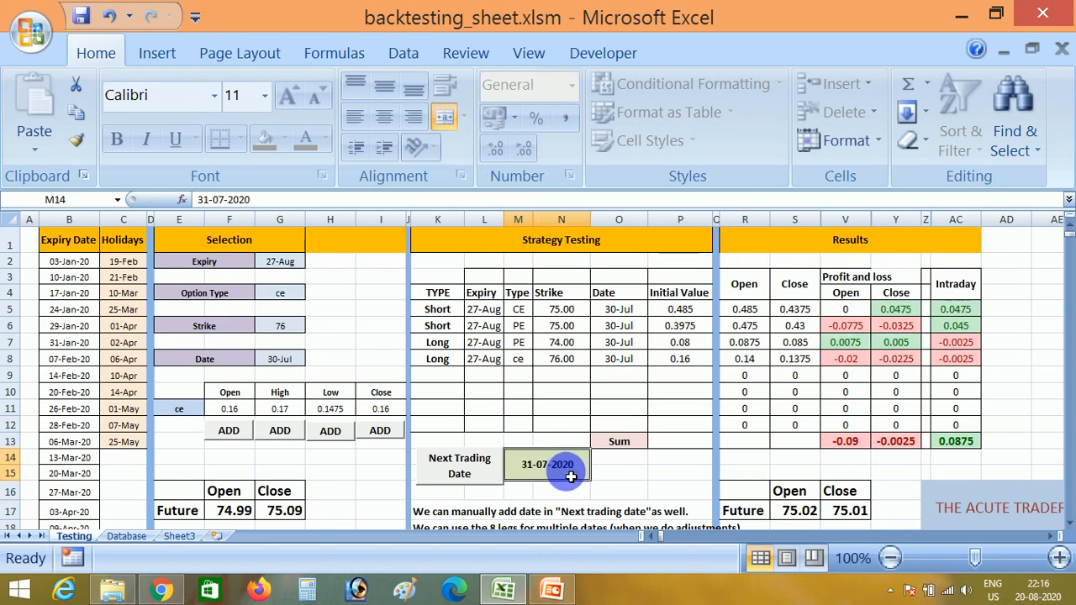
Advance the Next Trading Date one trading day at a time to 18-08-2020.
click(475, 465)
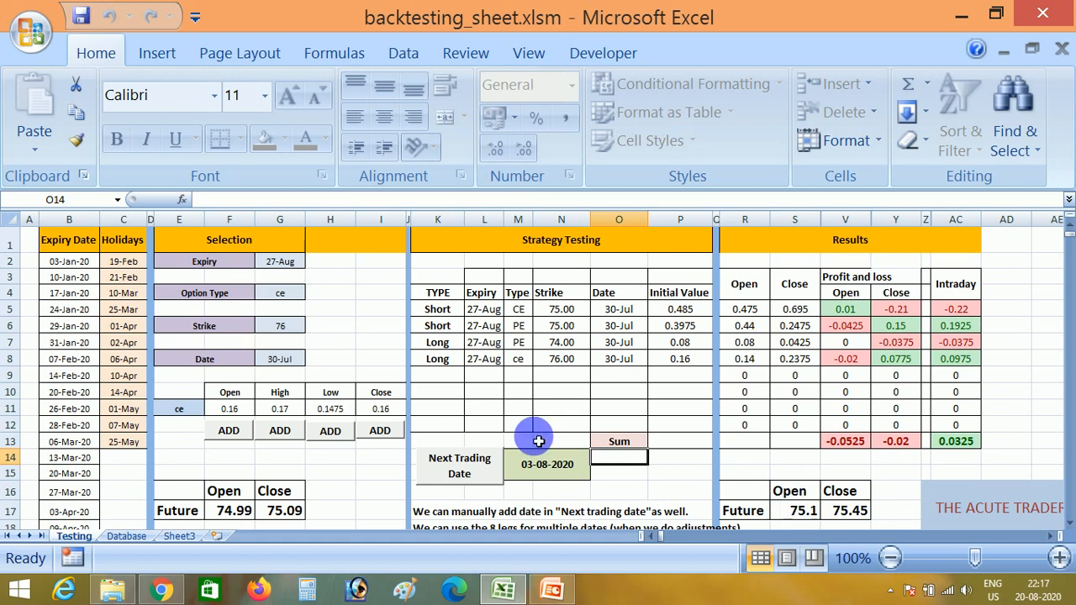
click(474, 472)
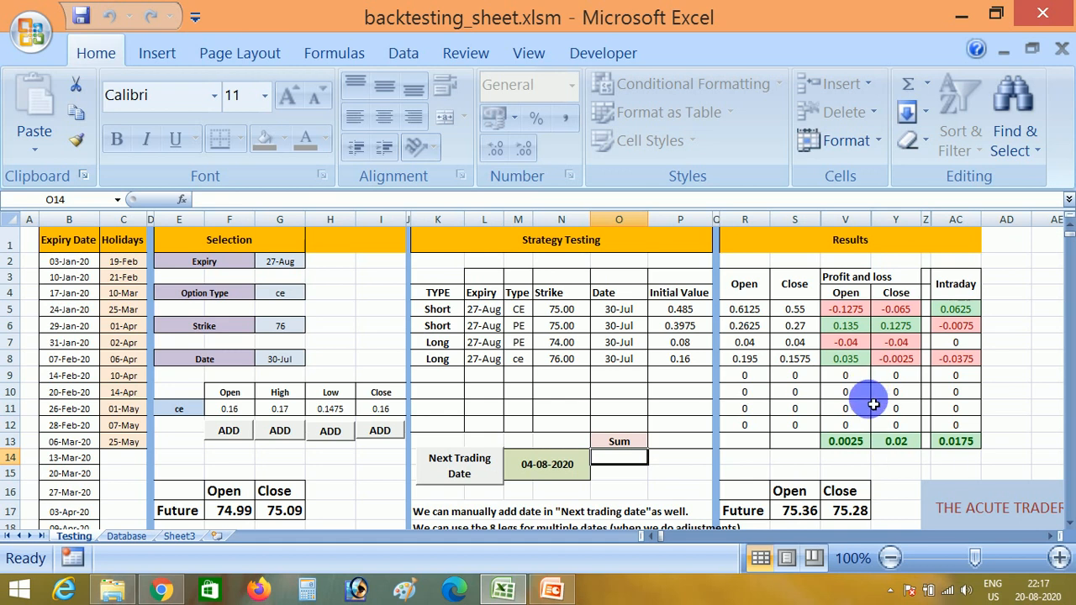
click(467, 478)
click(467, 478)
click(467, 477)
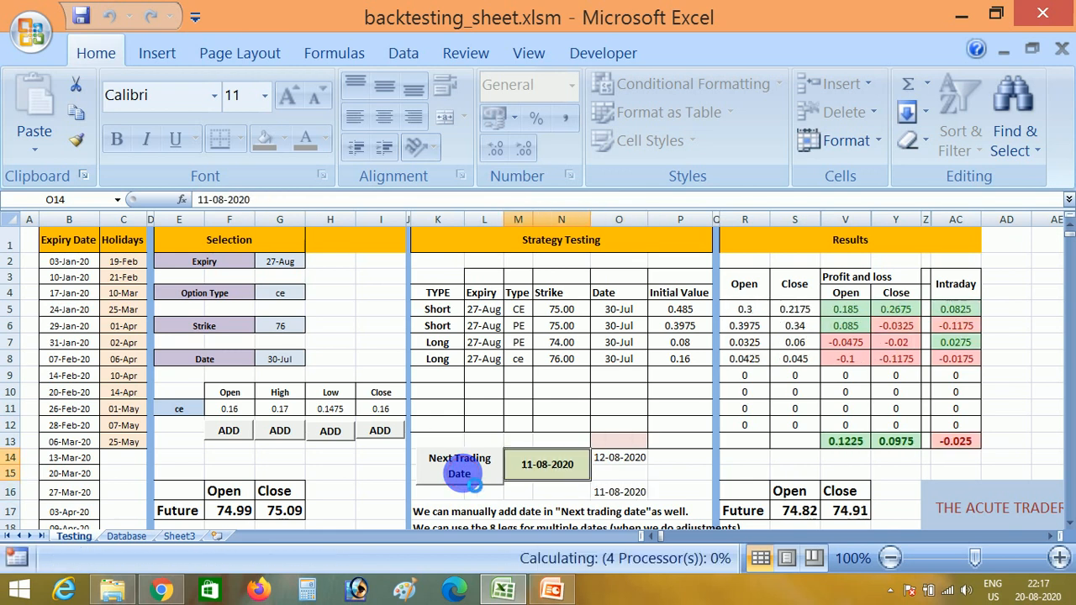
click(467, 477)
click(467, 478)
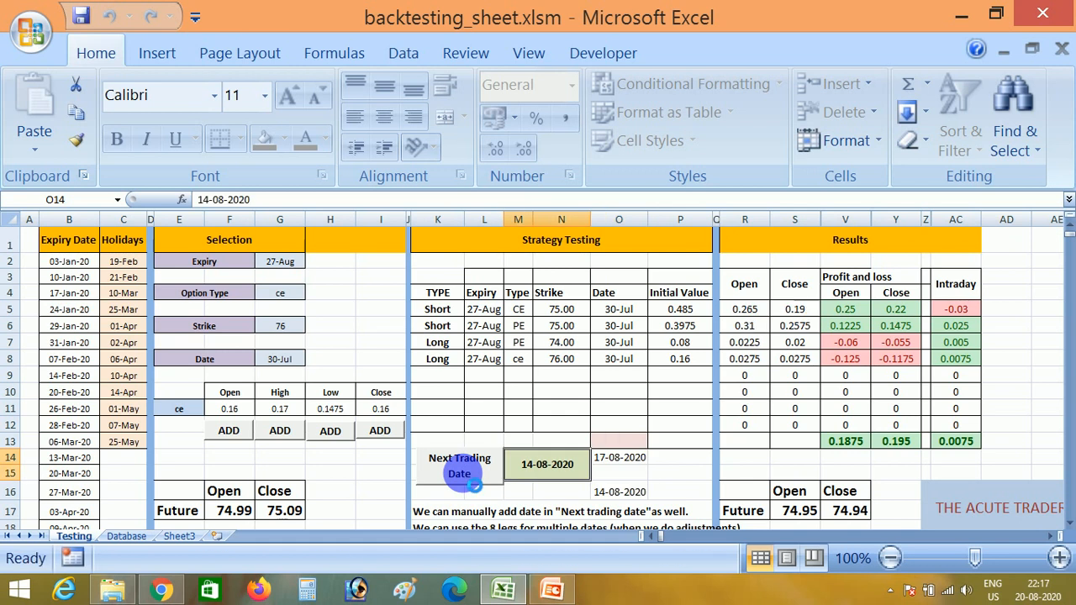
click(467, 477)
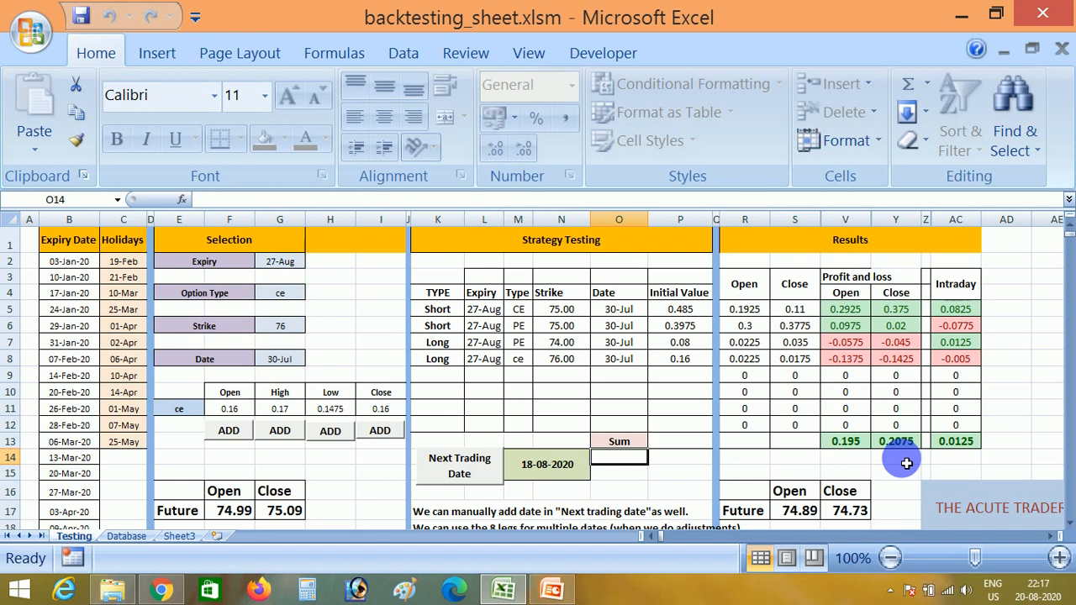
Look at the Database sheet and, back on the Testing sheet, set the Next Trading Date manually to 4/8.
click(128, 536)
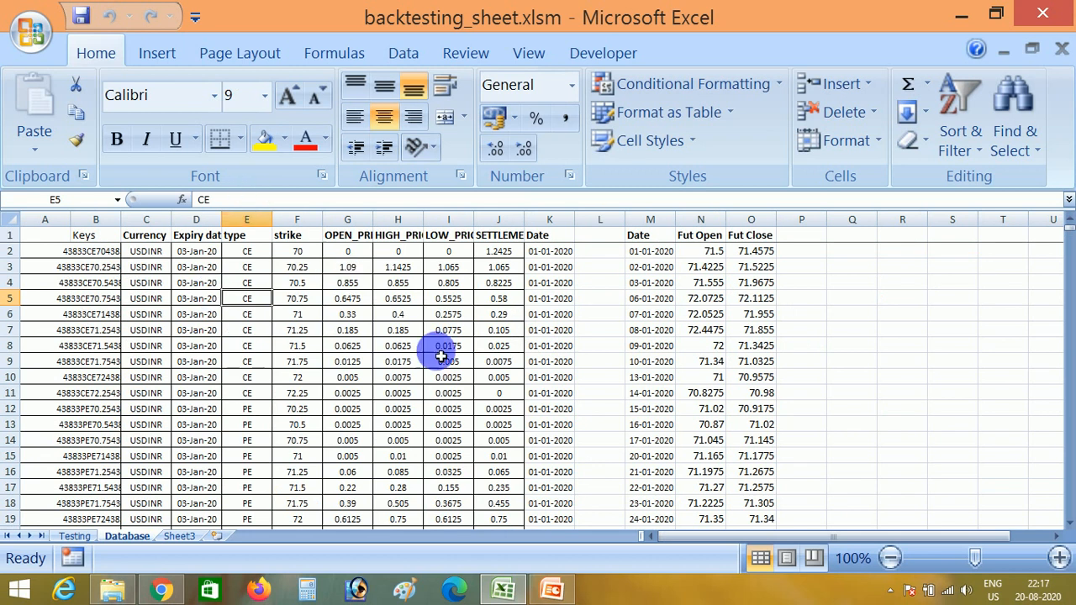
click(75, 536)
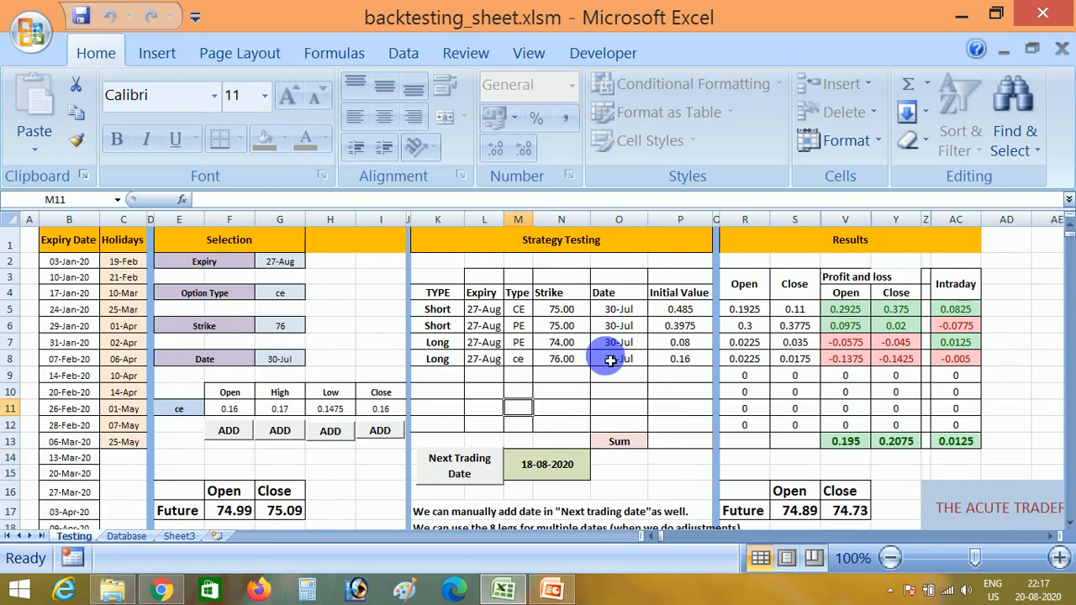
click(564, 471)
text(4/8)
key(Return)
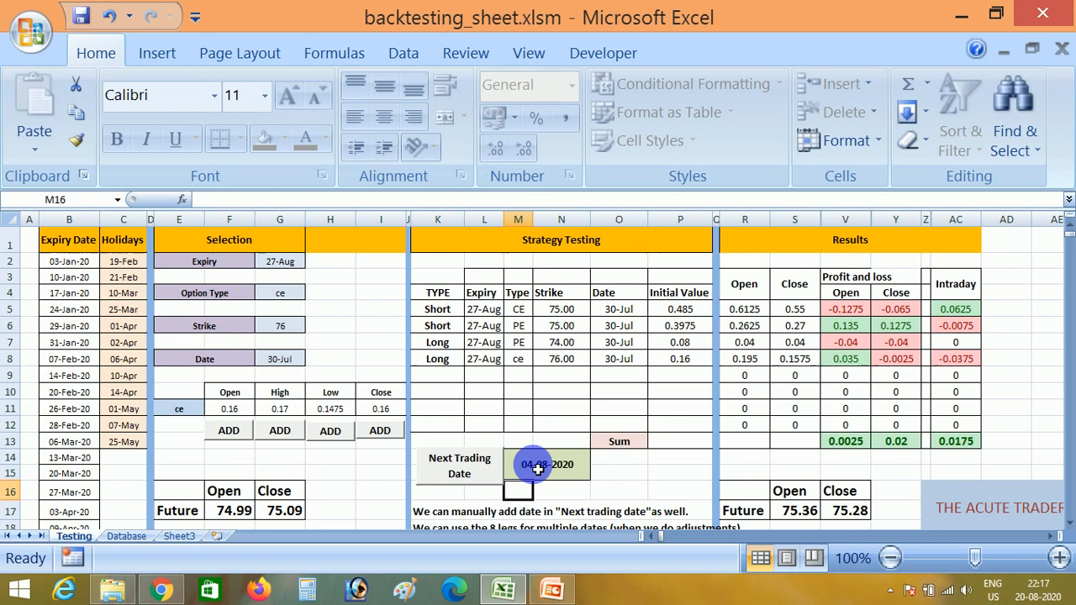
Select the Initial Value and Strike of the long 74 PE leg, and advance the Next Trading Date to 11-08-2020.
click(677, 344)
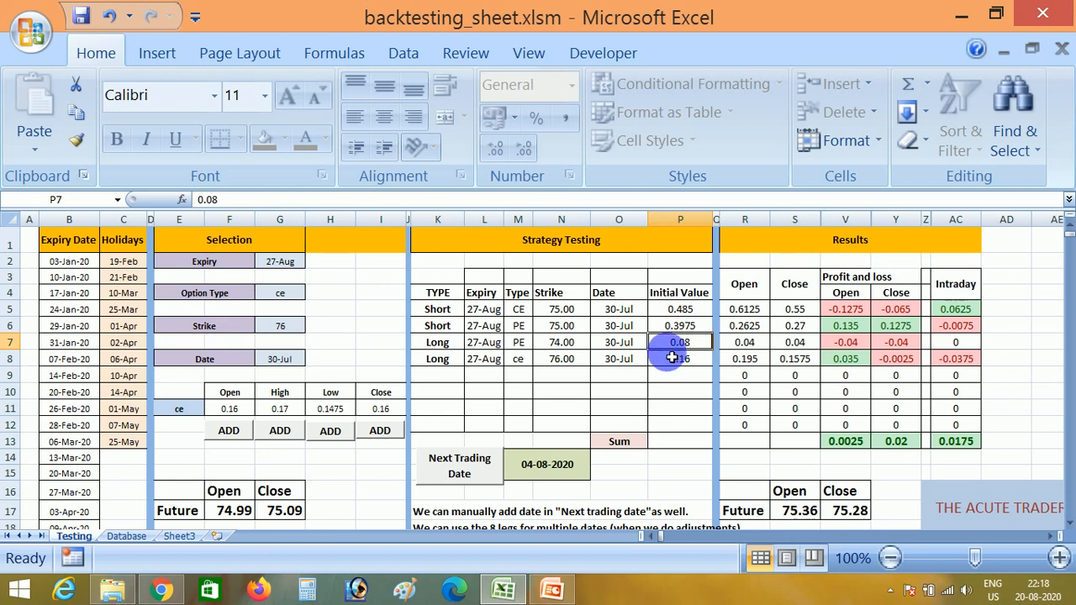
click(579, 350)
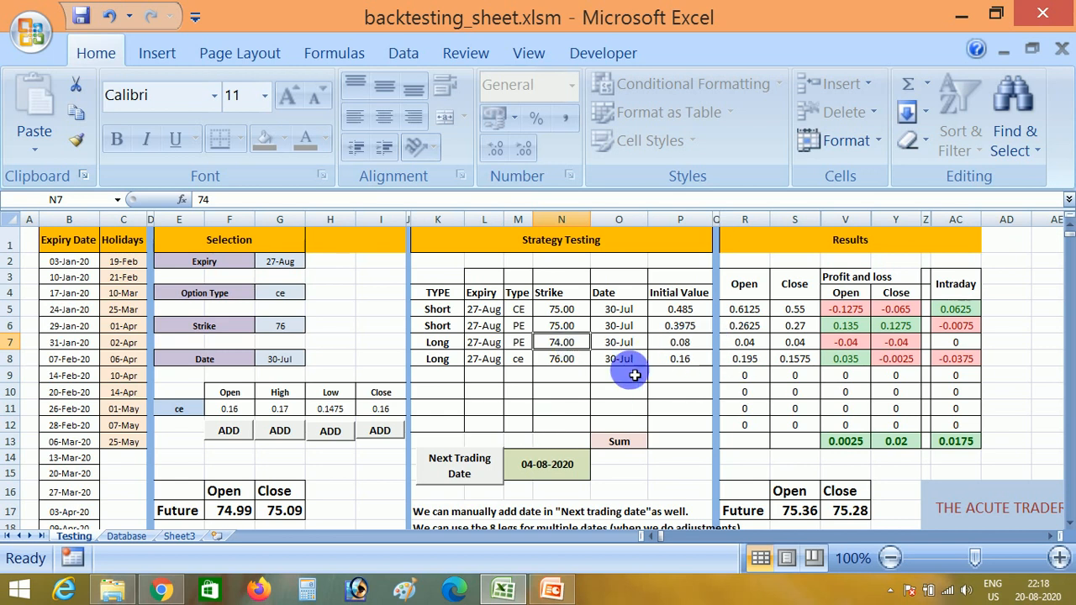
click(470, 479)
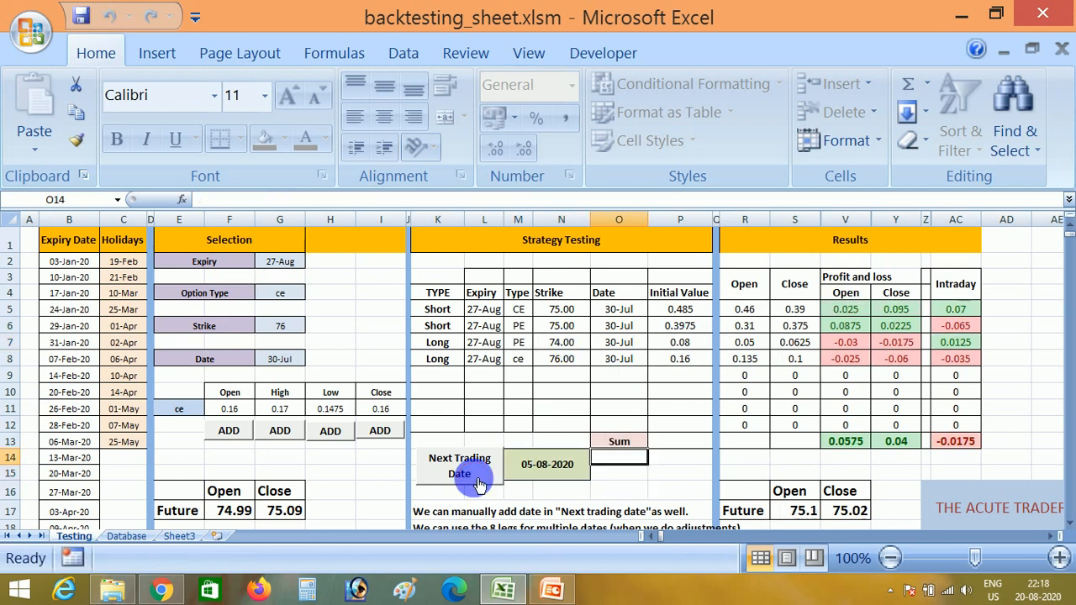
click(472, 467)
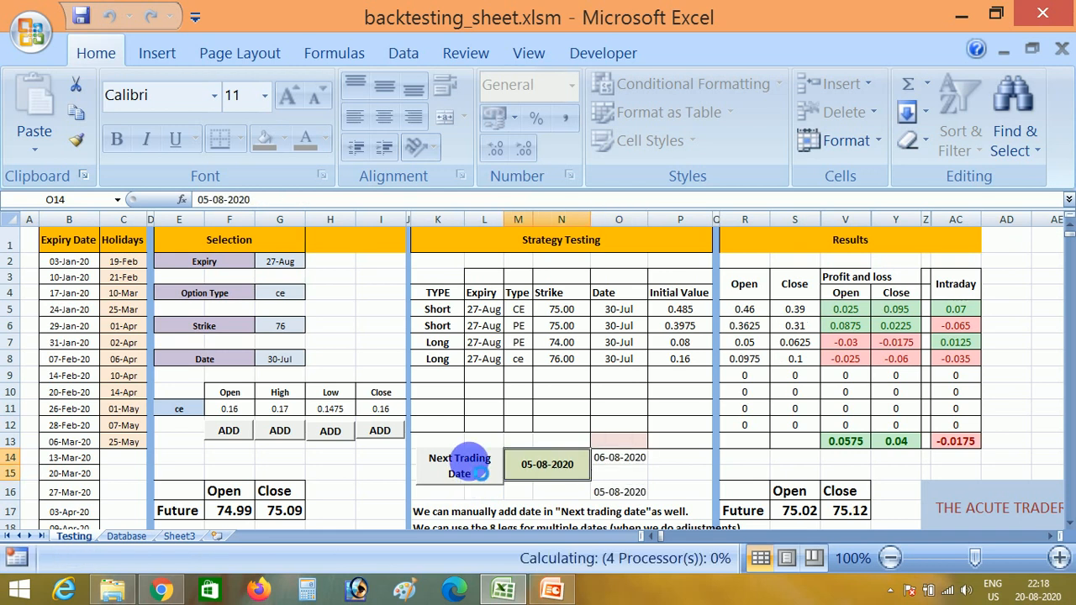
click(472, 467)
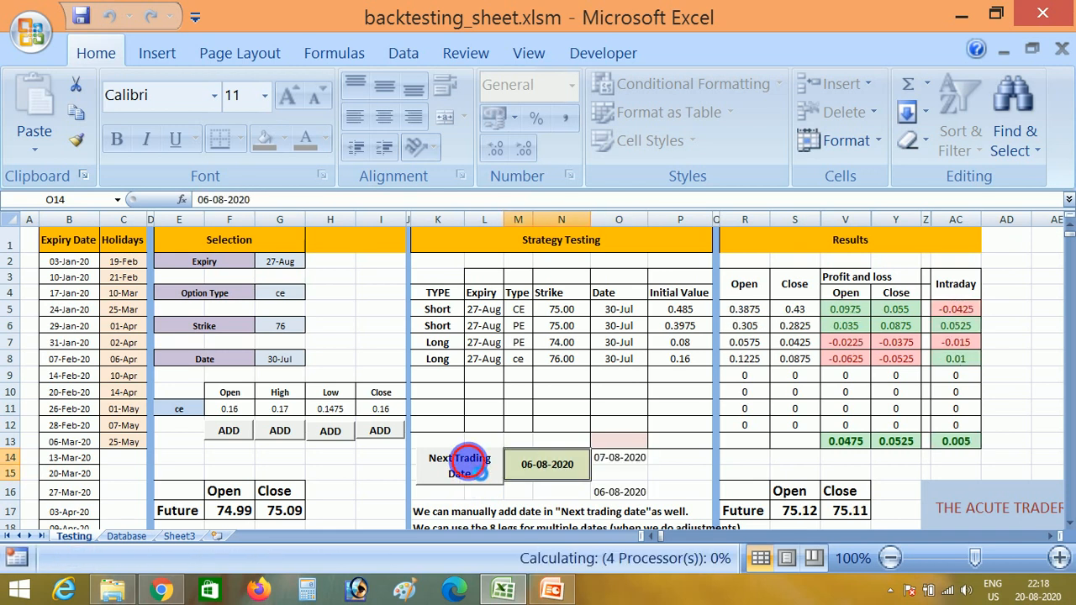
click(472, 467)
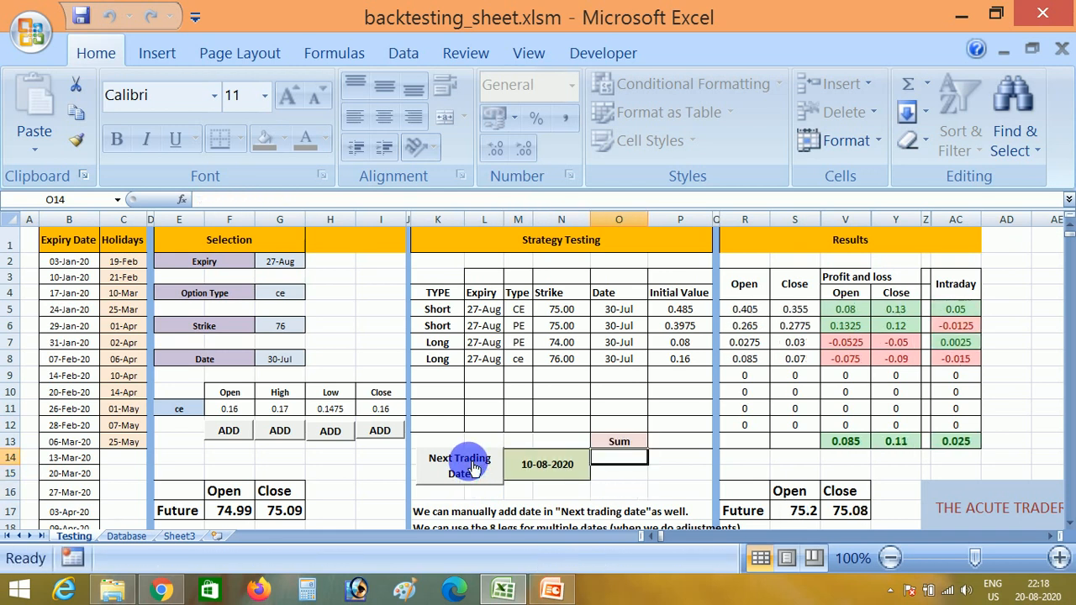
click(472, 467)
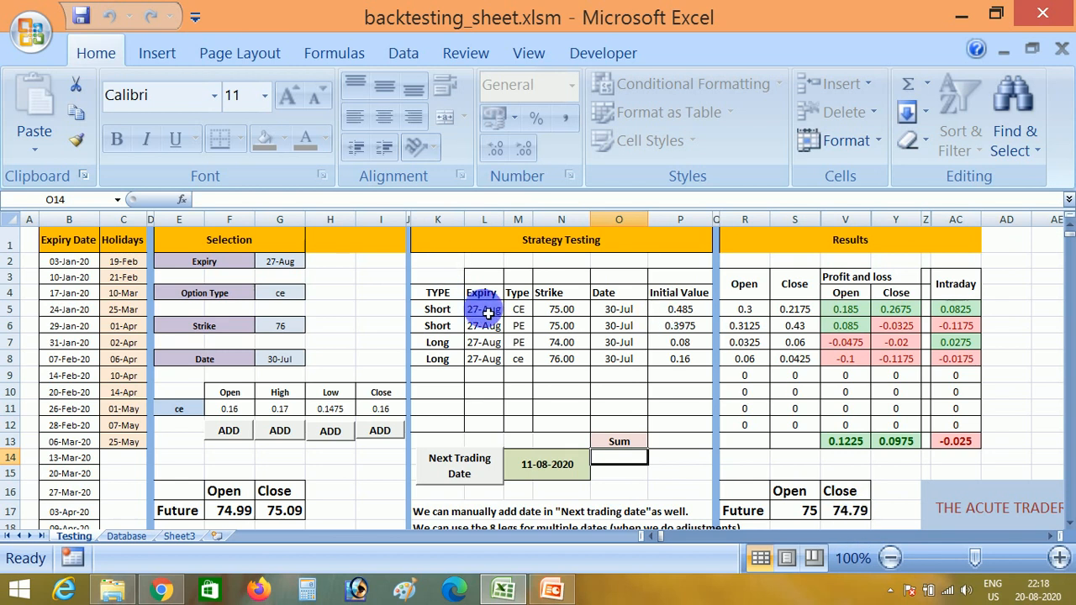
Check the first leg's closing profit and enter 0.75 in the blank cell S22 below the Results block.
click(561, 309)
click(918, 314)
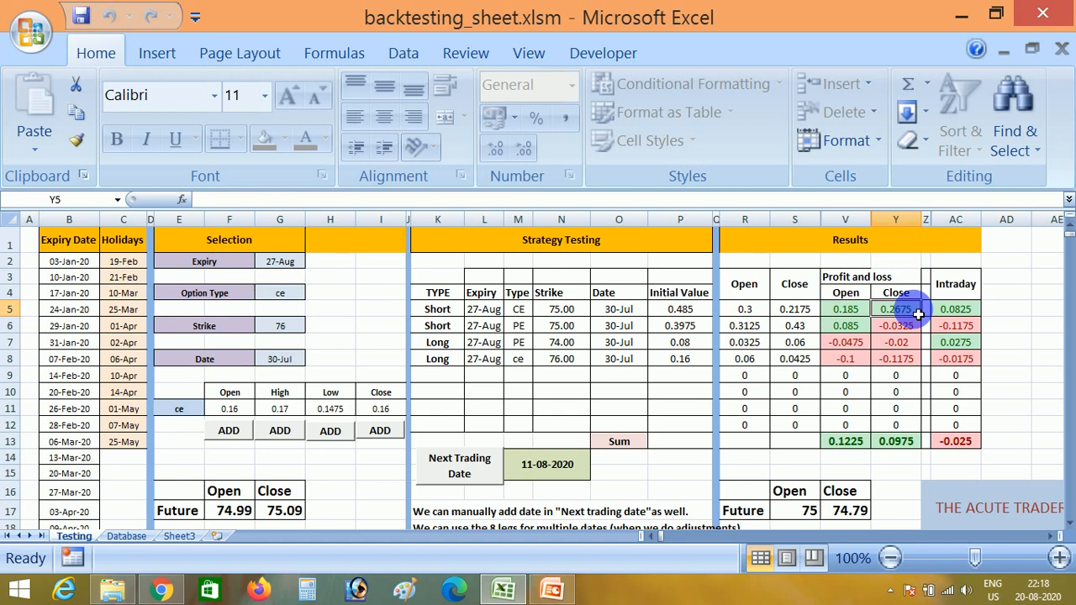
key(Left)
key(Left)
key(Left)
key(Left)
key(Left)
key(Left)
key(Down)
key(Down)
key(Down)
key(Down)
key(Down)
key(Down)
key(Down)
key(Down)
key(Down)
key(Down)
key(Down)
key(Down)
key(Down)
key(Down)
key(Down)
key(Down)
key(Down)
key(Down)
key(Down)
key(Down)
key(Up)
key(Up)
key(Up)
key(Left)
key(Left)
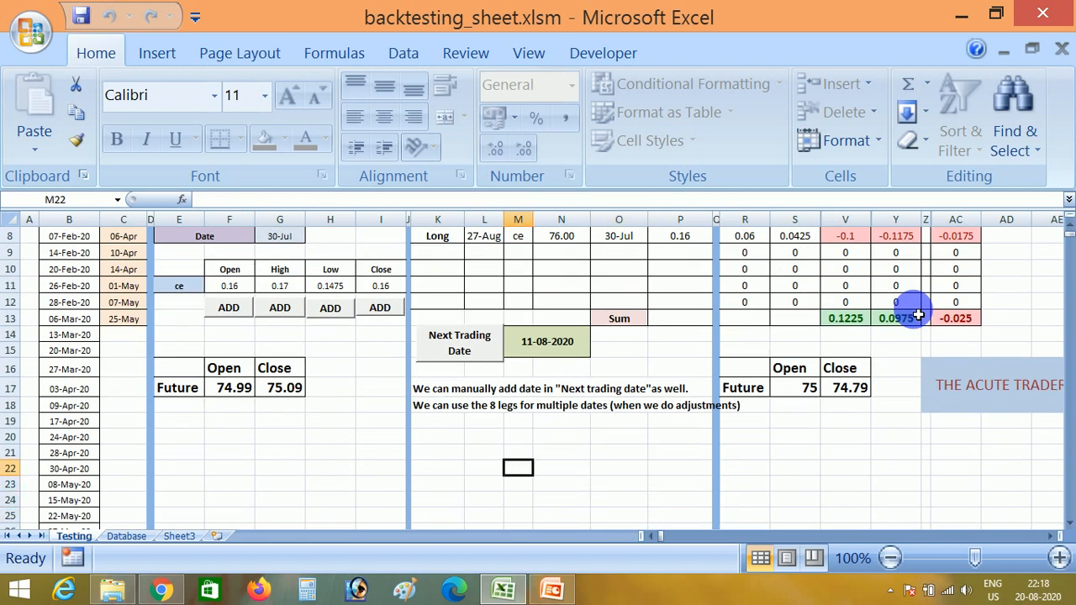
key(Right)
key(Right)
key(Right)
key(Right)
key(Right)
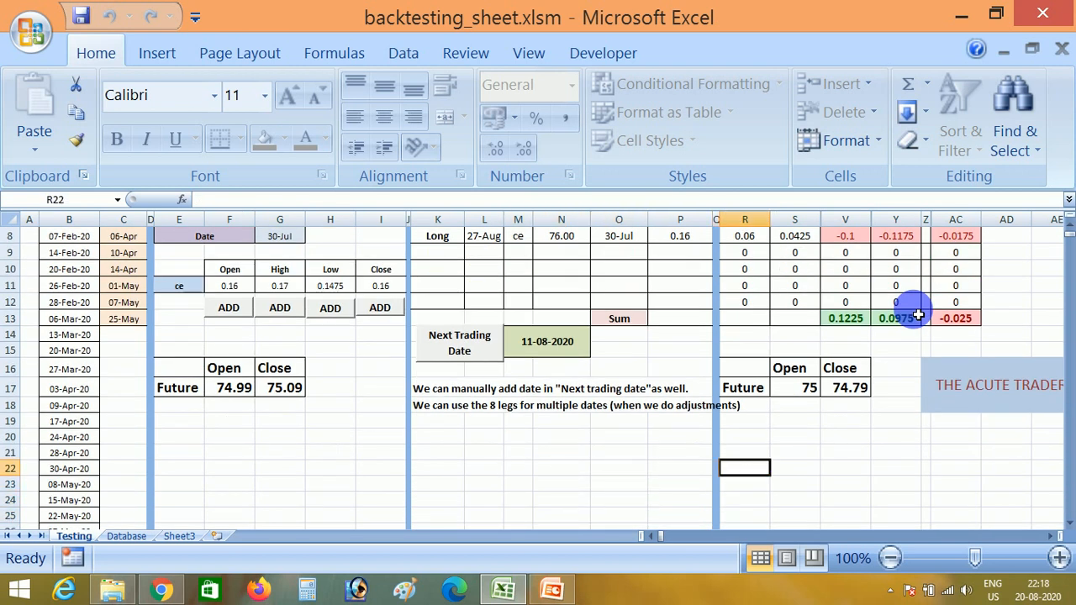
key(Right)
text(0.75)
Recheck the Results block and replace the entry in cell S22 with 0.26.
key(Up)
key(Up)
key(Up)
key(Up)
key(Up)
key(Up)
key(Up)
key(Up)
key(Up)
key(Up)
key(Up)
key(Up)
key(Up)
key(Up)
key(Up)
key(Up)
key(Up)
key(Up)
key(Up)
key(Up)
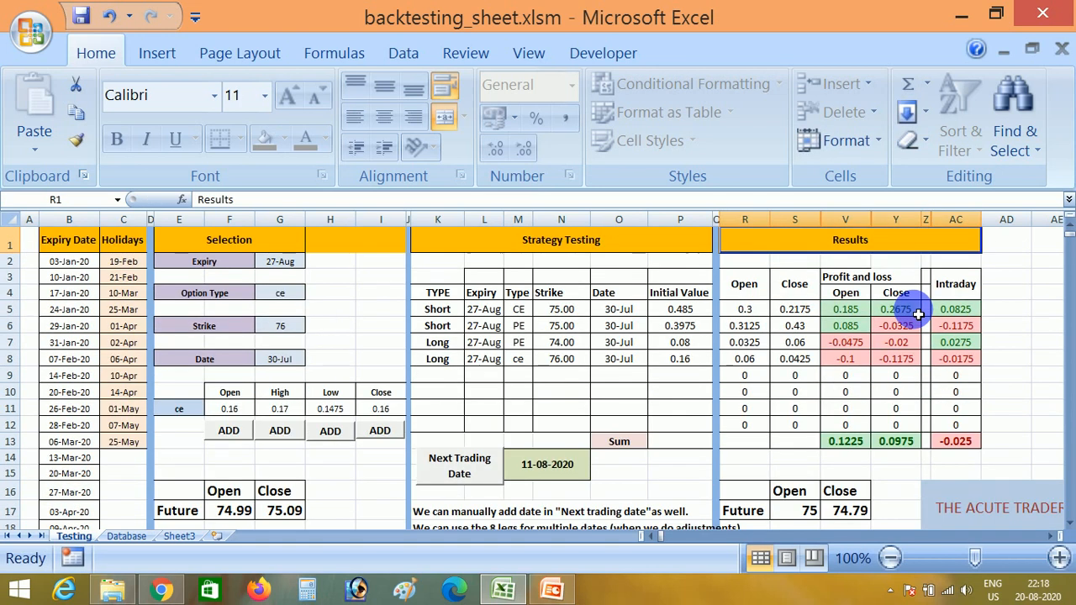
key(Down)
key(Down)
key(Down)
key(Down)
key(Down)
key(Down)
key(Down)
key(Down)
key(Down)
key(Down)
key(Down)
key(Down)
key(Down)
key(Down)
key(Down)
key(Down)
key(Down)
key(Down)
key(Down)
key(Down)
key(Right)
key(Up)
key(Up)
key(Up)
key(Up)
key(Up)
key(Up)
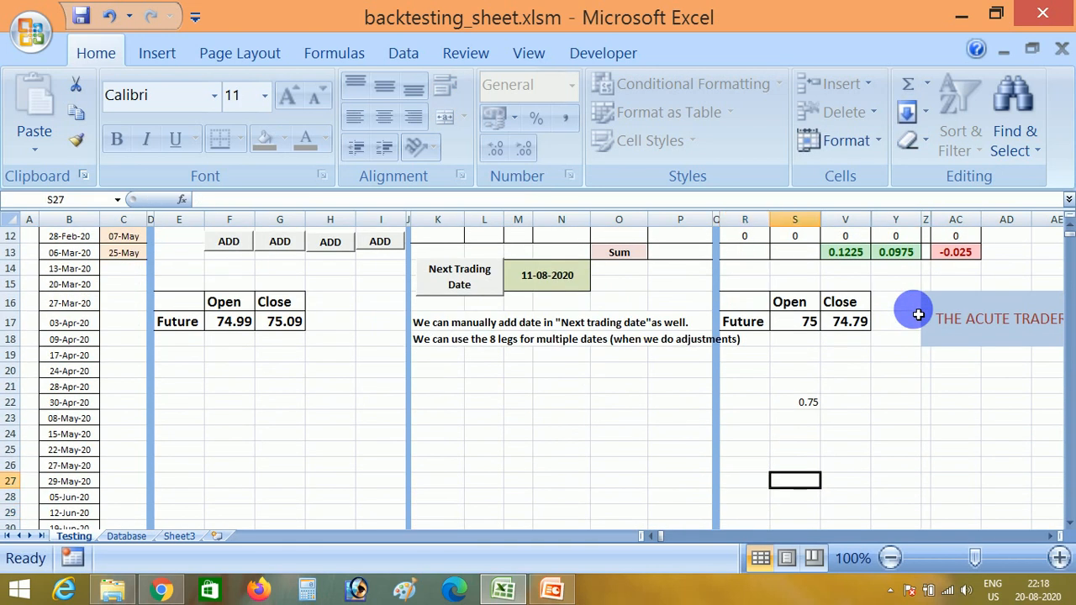
text(.26)
key(Return)
key(Up)
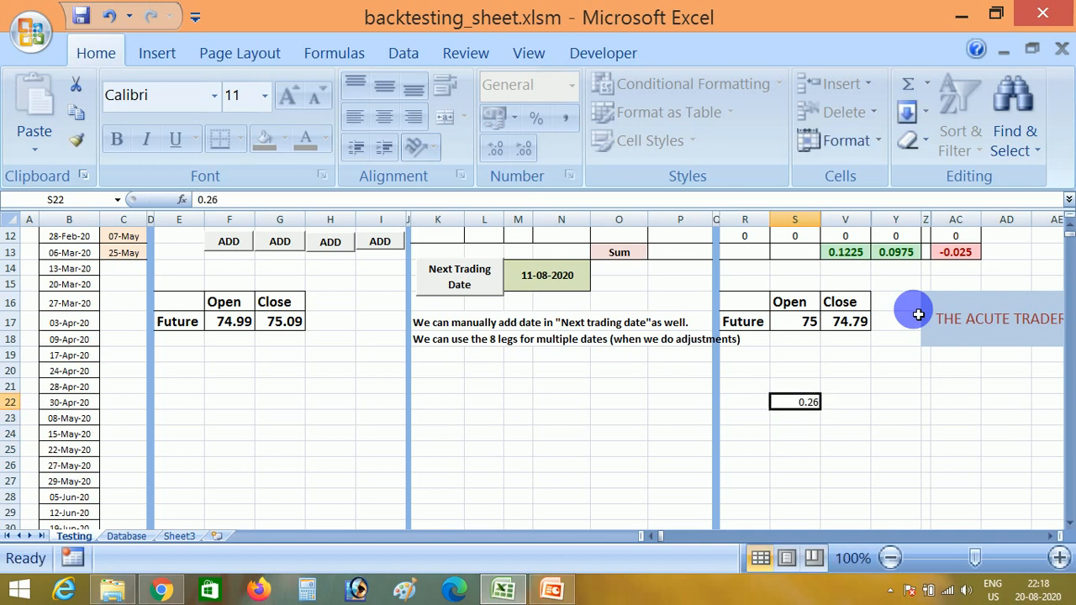
Clear the first short leg's expiry, type, strike, date and initial value in the Strategy Testing table.
key(Up)
key(Up)
key(Up)
key(Up)
key(Up)
key(Up)
key(Up)
key(Up)
key(Up)
key(Up)
key(Up)
key(Up)
key(Up)
key(Up)
key(Up)
key(Up)
key(Up)
key(Up)
key(Up)
key(Up)
key(Down)
key(Down)
key(Down)
key(Down)
key(Left)
key(Left)
key(shift+Left)
key(shift+Left)
key(shift+Left)
key(shift+Left)
key(Delete)
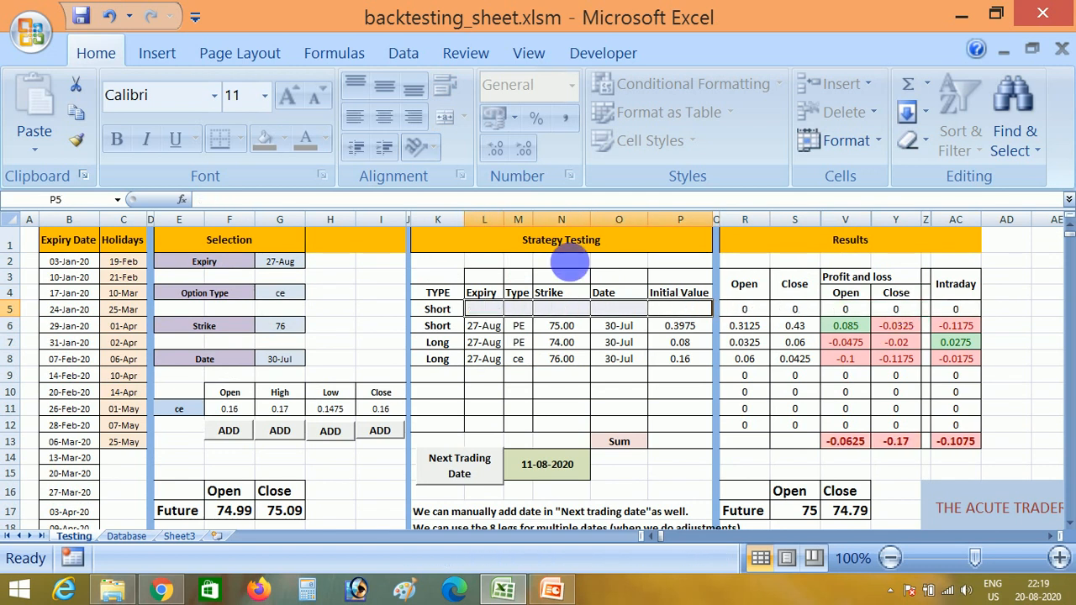
Set the Selection strike to 75.75 and the date to 11/8, and add the option at its Close price to Strategy Testing.
click(295, 334)
text(75)
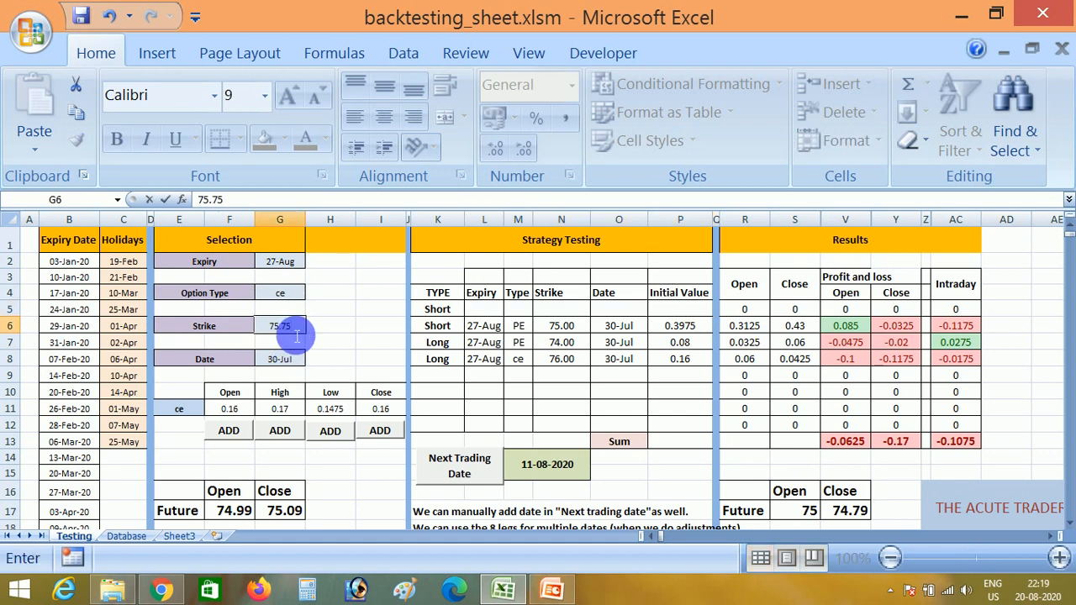
key(Return)
key(Return)
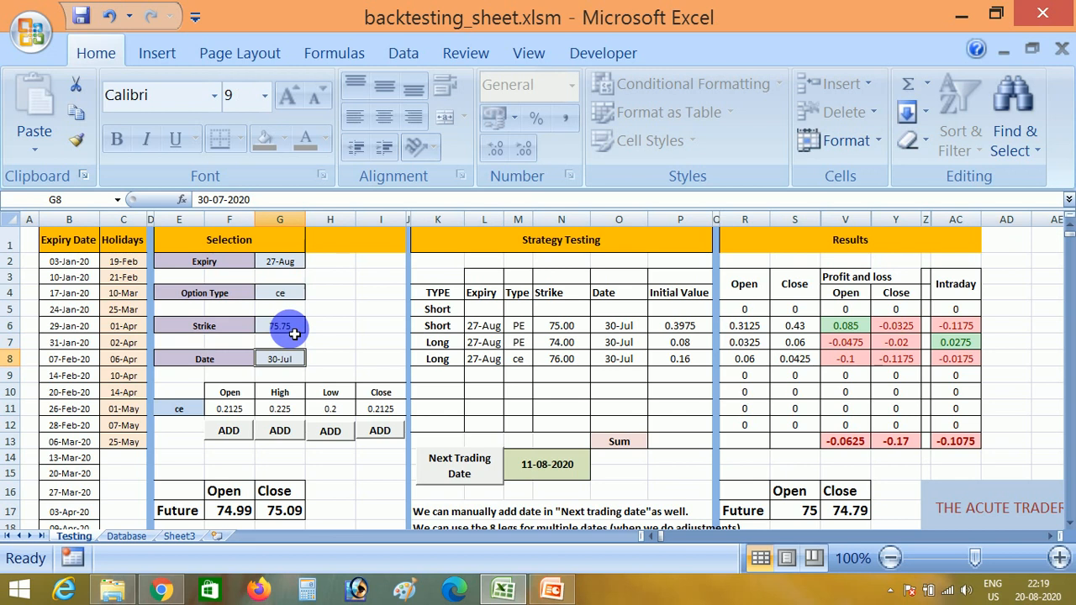
text(11)
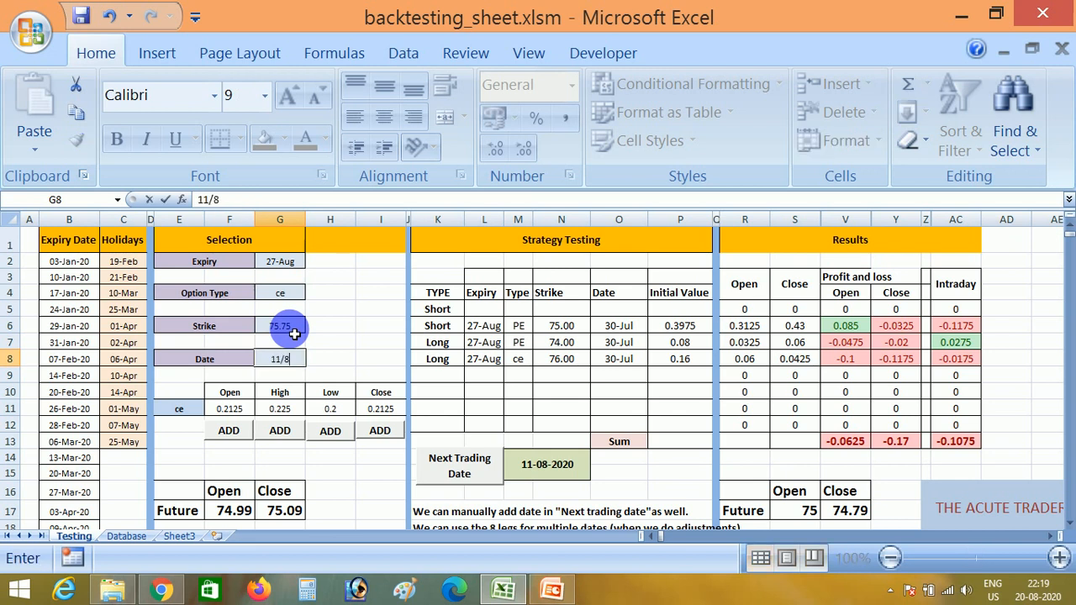
text(/8)
key(Return)
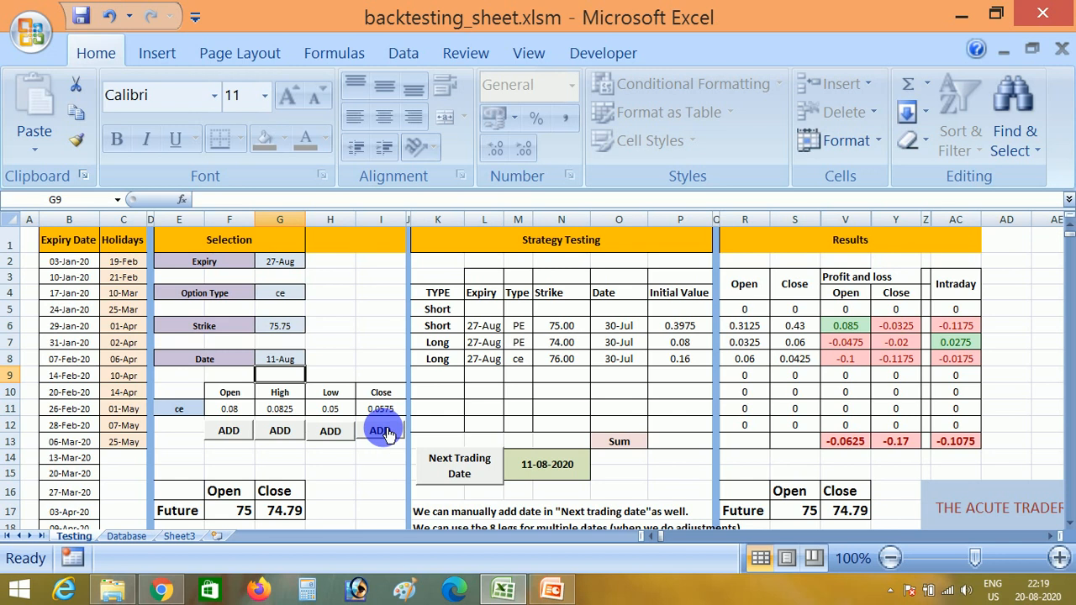
click(382, 431)
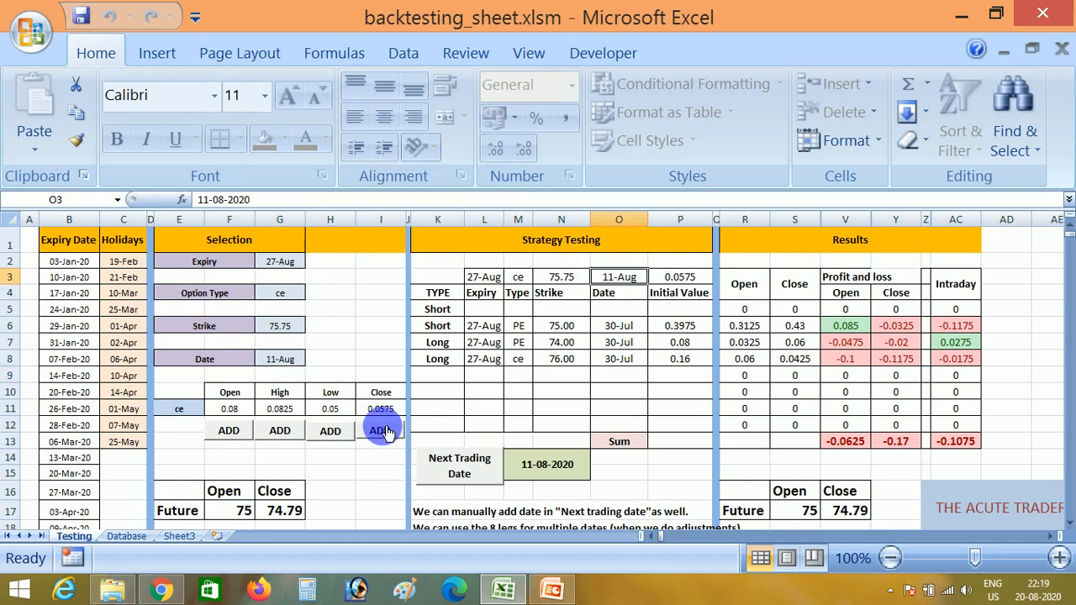
Set the Selection strike to 74.75 and add that call at its Close price to Strategy Testing.
click(288, 326)
text(74.)
key(Return)
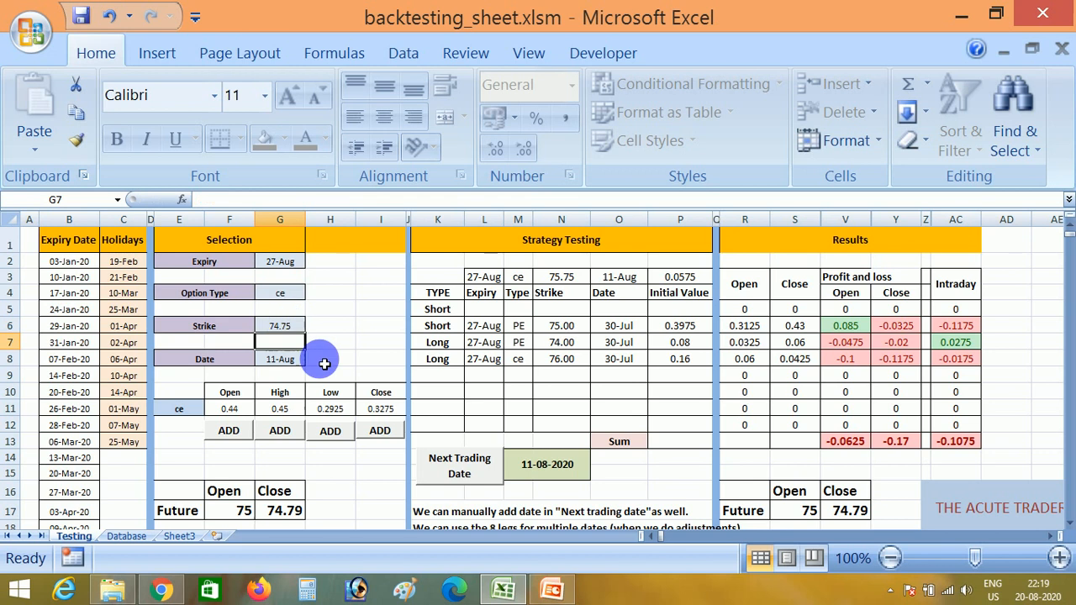
click(380, 430)
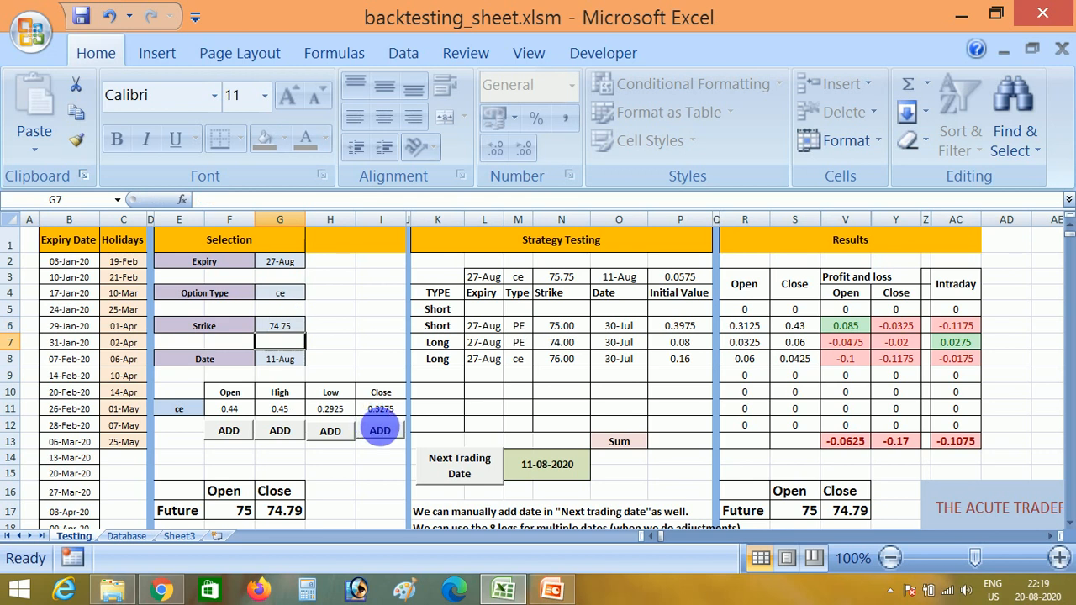
Copy the added 74.75 call entry from L3:P3 into the empty first short leg in row 5.
click(483, 278)
key(shift+Right)
key(shift+Right)
key(shift+Right)
key(shift+Right)
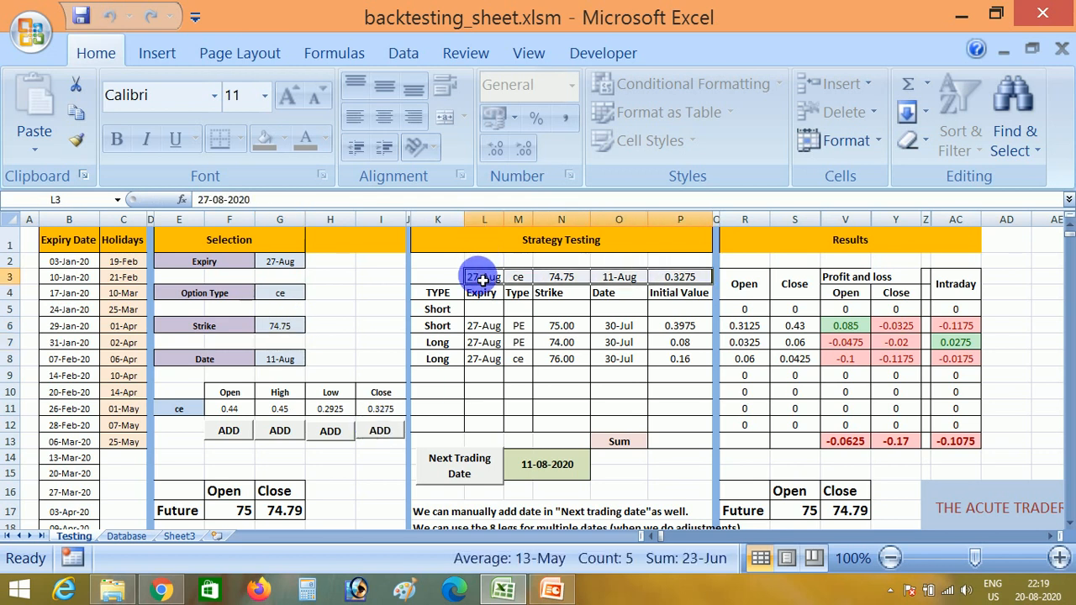
key(ctrl+c)
key(Down)
key(Down)
key(ctrl+v)
key(Escape)
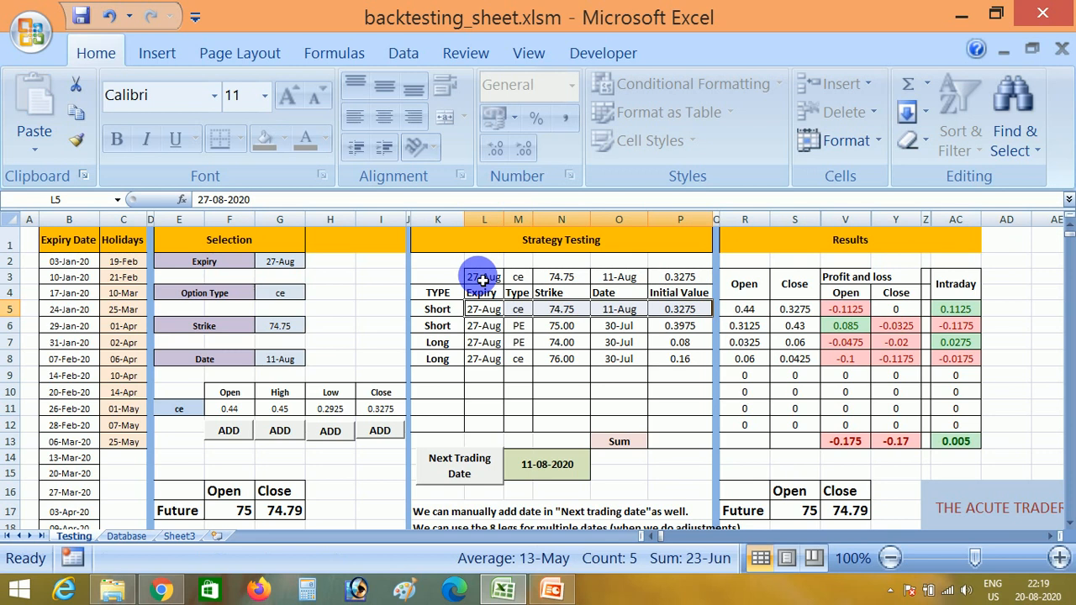
Select the new short leg's date and advance the Next Trading Date to 12-08-2020.
key(Right)
key(Right)
key(Right)
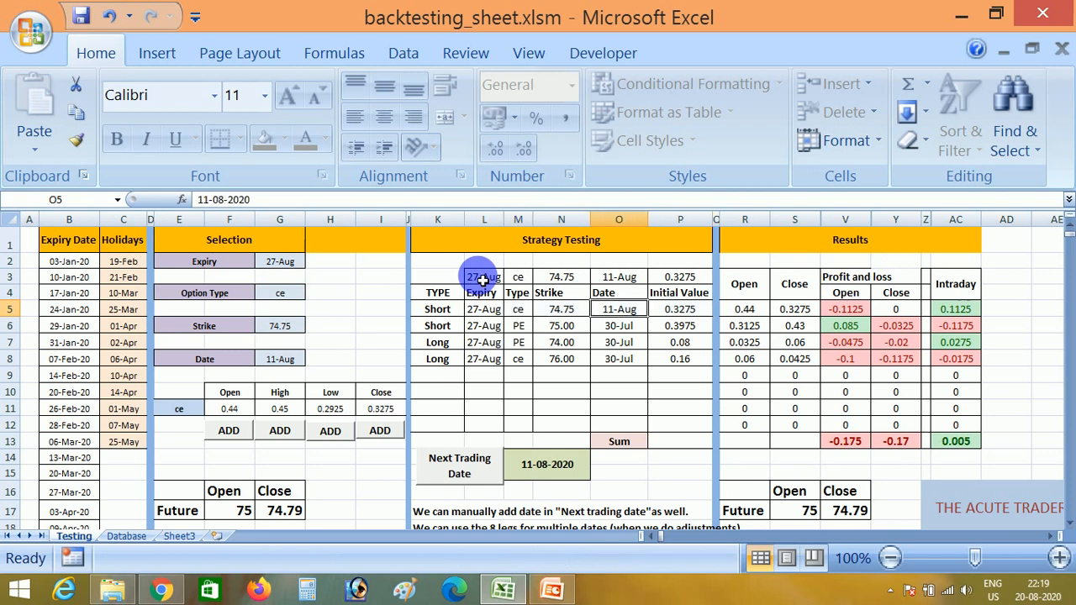
click(473, 482)
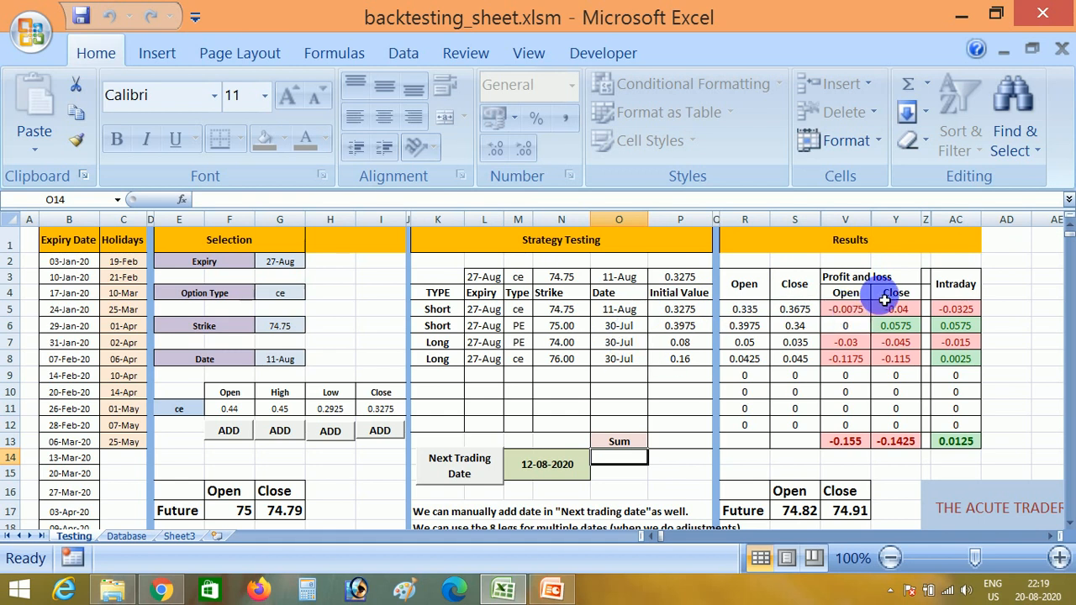
Examine the entry dates of the four legs in the Strategy Testing table.
click(620, 380)
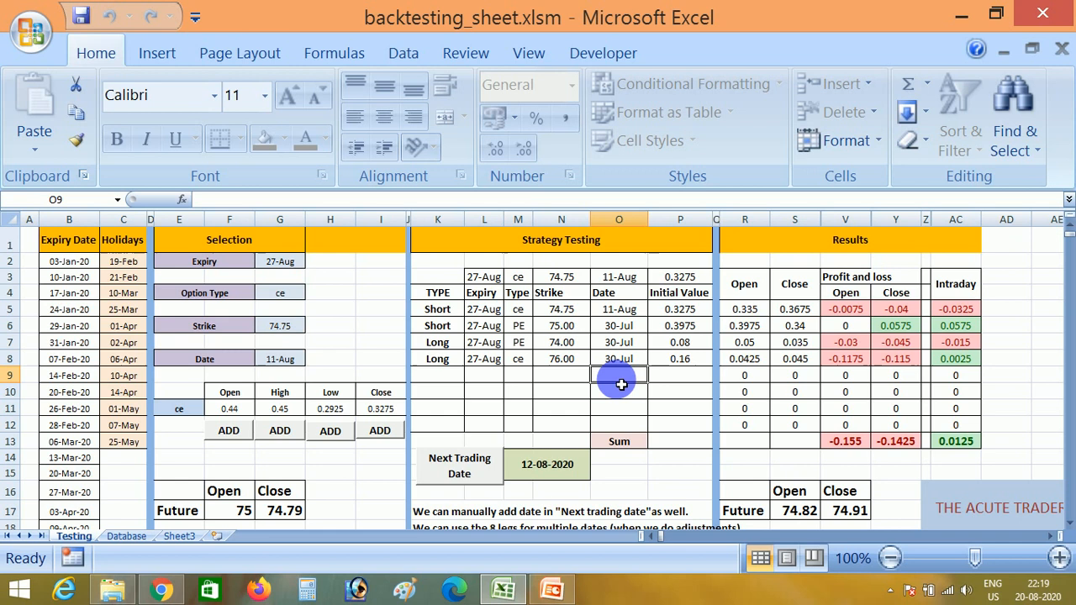
key(Left)
key(Left)
key(Left)
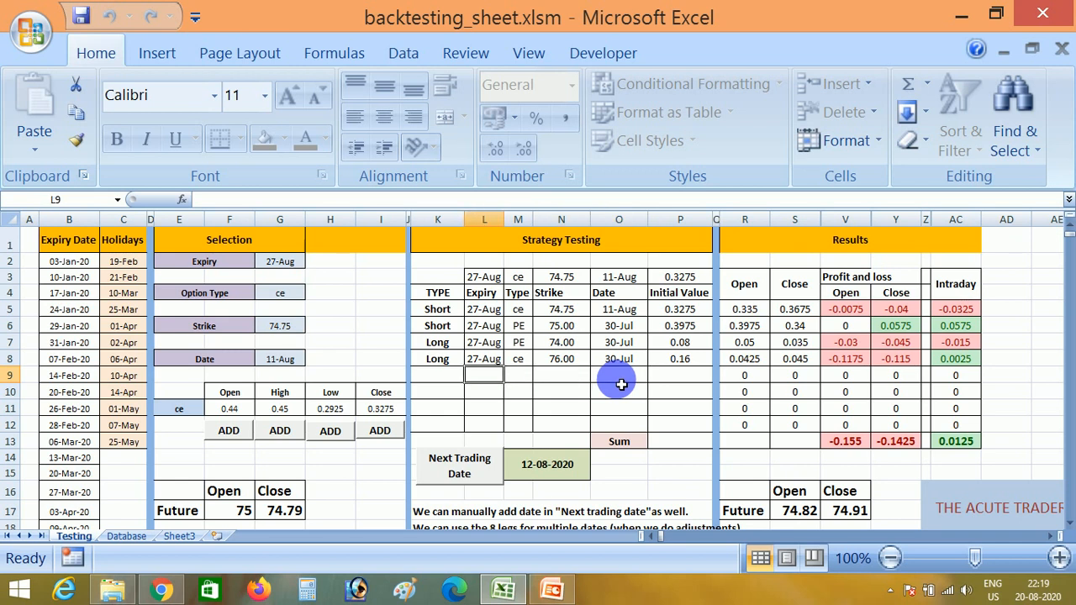
key(Right)
key(Right)
key(Right)
key(Up)
key(Up)
key(Up)
key(Up)
key(Down)
key(Up)
key(shift+Down)
key(shift+Down)
key(shift+Down)
key(shift+Down)
key(Down)
key(Up)
key(Up)
key(Down)
key(shift+Down)
key(shift+Down)
key(shift+Down)
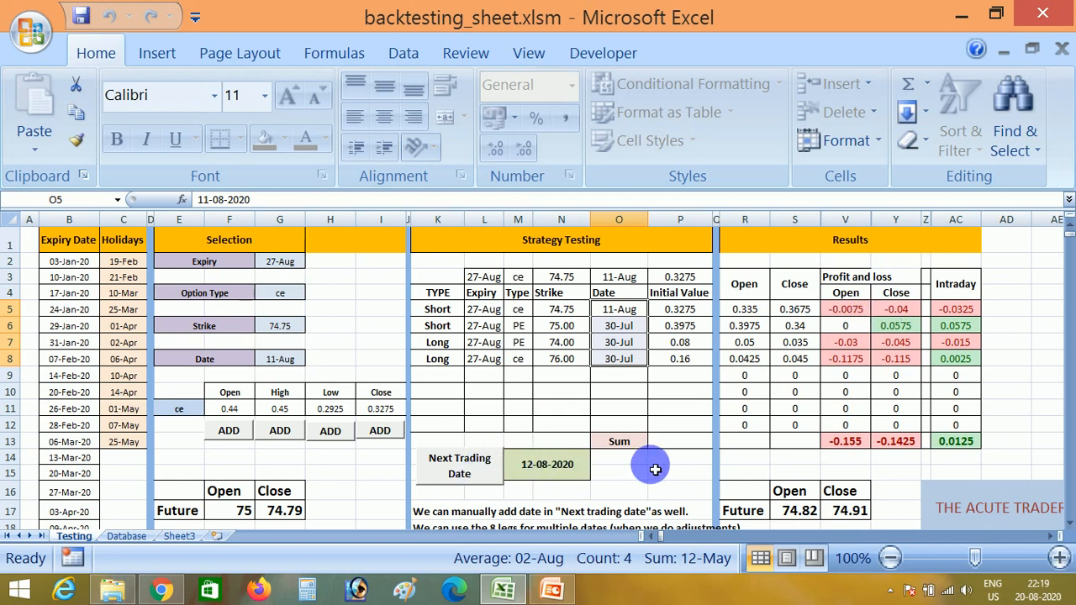
Clear the added option entry in L3:P3 above the Strategy Testing headings.
click(580, 381)
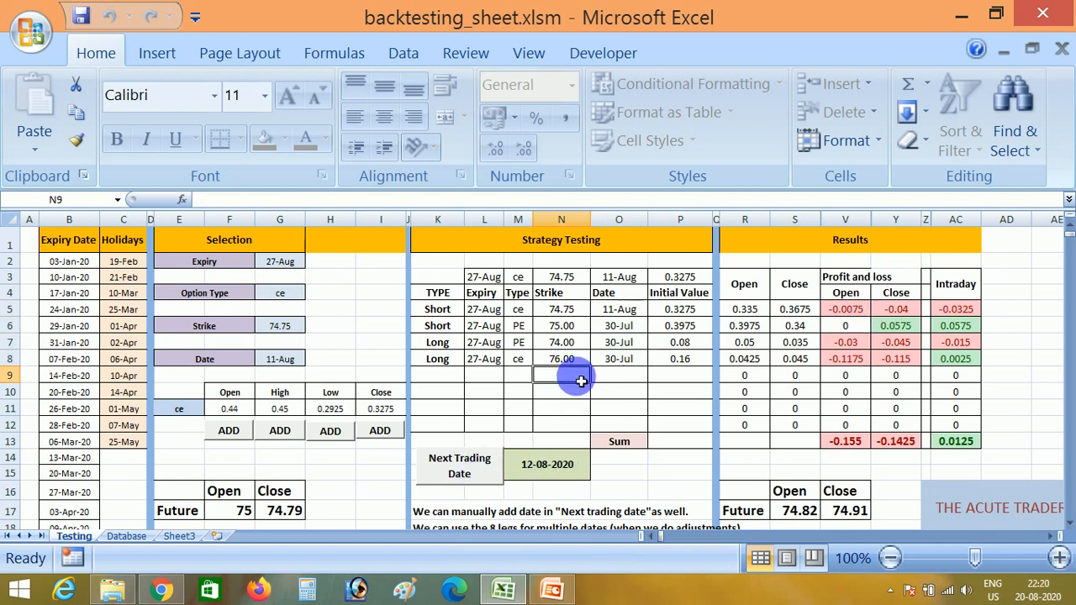
key(Up)
key(Up)
key(Up)
key(Up)
key(Up)
key(Left)
key(Up)
key(Left)
key(shift+Right)
key(shift+Right)
key(shift+Right)
key(shift+Right)
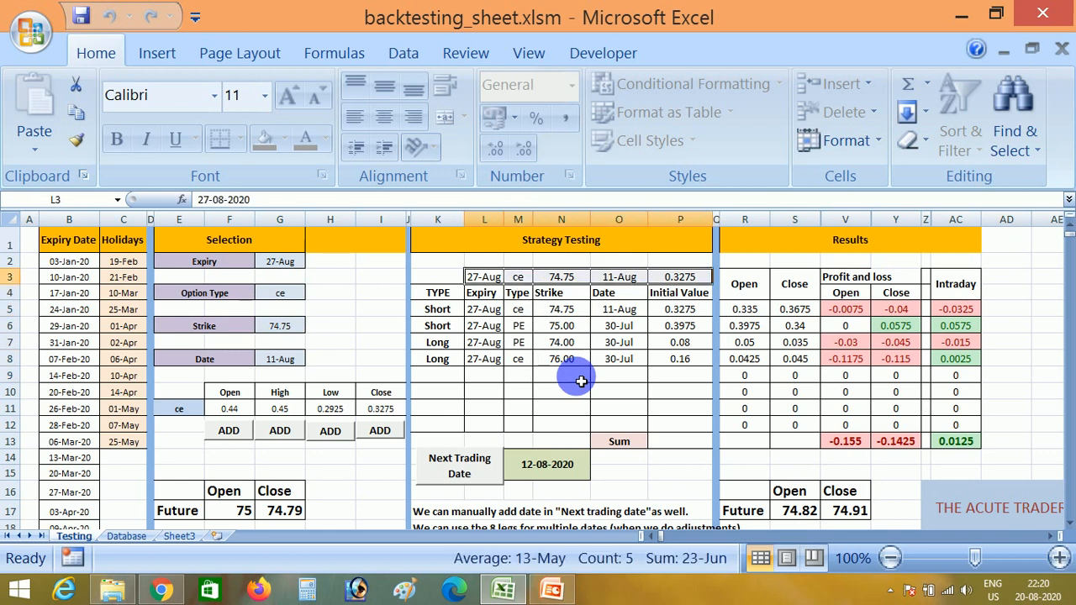
key(Delete)
key(Down)
key(Down)
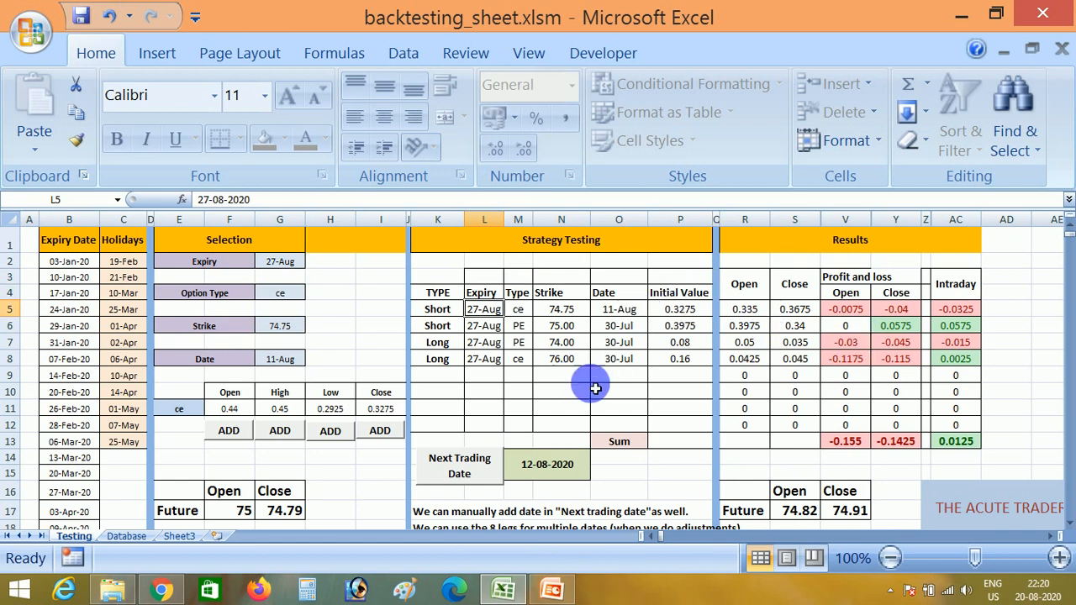
Examine the notes below the Next Trading Date about manual dates and using the eight legs, and return to the leg rows.
click(317, 462)
key(Down)
key(Down)
key(Down)
key(Down)
key(Down)
key(Down)
key(Down)
key(Down)
key(Down)
key(Up)
key(Up)
key(Up)
key(Up)
key(Up)
key(Up)
key(Right)
key(Right)
key(Right)
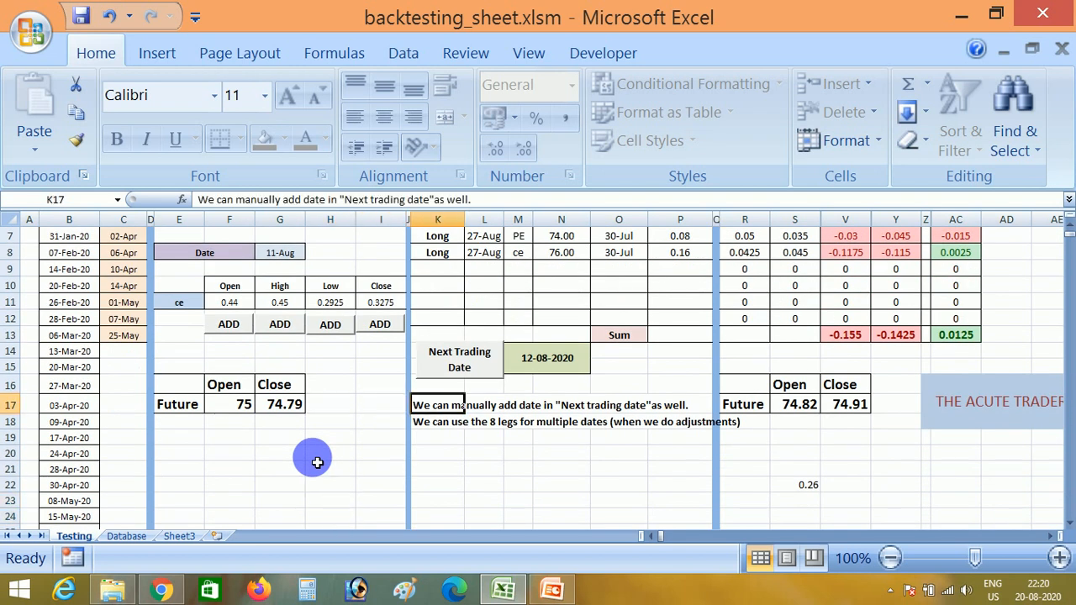
key(Up)
key(Up)
key(Up)
key(Up)
key(Up)
key(Up)
key(Up)
key(Up)
key(Up)
key(Up)
key(Up)
key(Up)
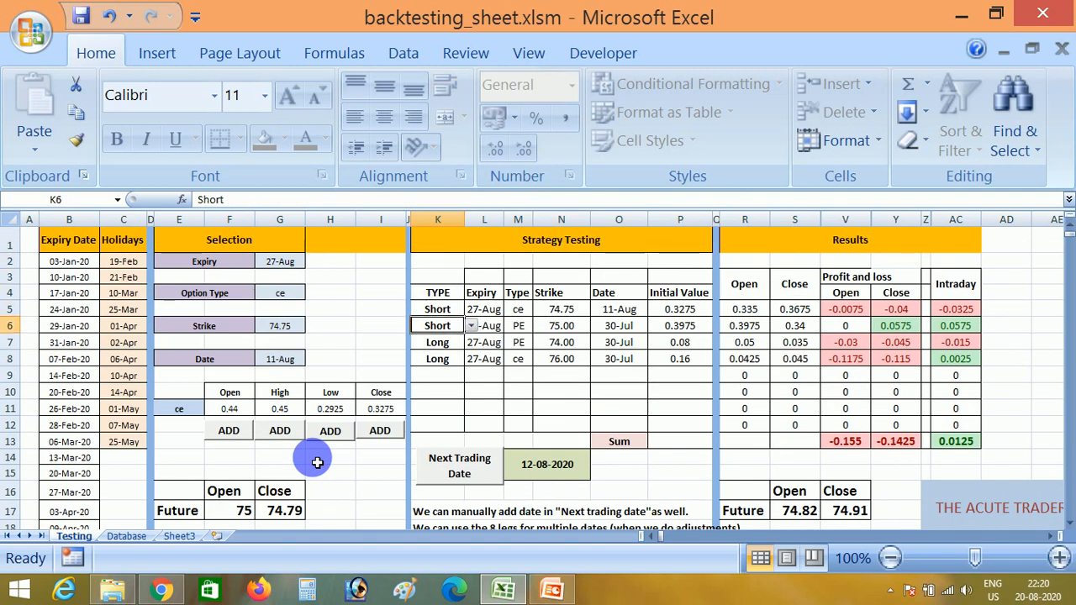
Examine the cells below the Results table down to the isolated value in S22.
key(Down)
key(Right)
key(Right)
key(Right)
key(Right)
key(Right)
key(Right)
key(Right)
key(Down)
key(Down)
key(Down)
key(Down)
key(Down)
key(Down)
key(Down)
key(Down)
key(Down)
key(Down)
key(Down)
key(Down)
key(Down)
key(Down)
key(Down)
key(Down)
key(Down)
key(Down)
key(Down)
key(Down)
key(Down)
key(Right)
key(Up)
key(Up)
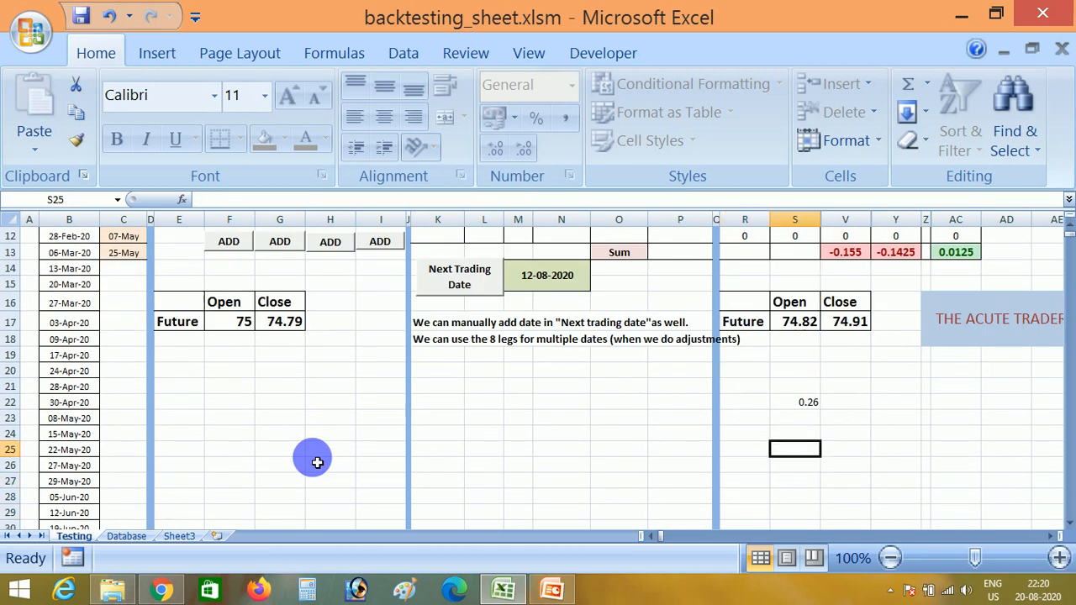
key(Up)
key(Up)
key(Up)
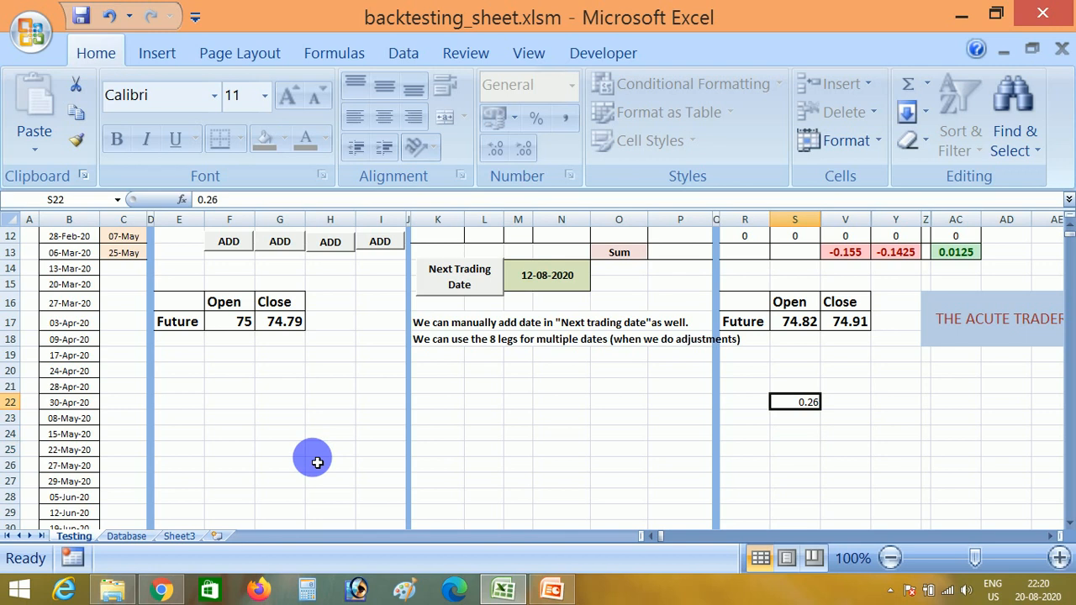
Set the Selection expiry to 26-Feb.
key(Left)
key(Left)
key(Left)
key(Left)
key(ctrl+Up)
key(ctrl+Up)
key(ctrl+Up)
key(ctrl+Up)
key(Down)
key(Down)
key(Down)
key(Left)
key(Left)
key(Left)
key(Left)
key(Left)
key(Left)
key(Left)
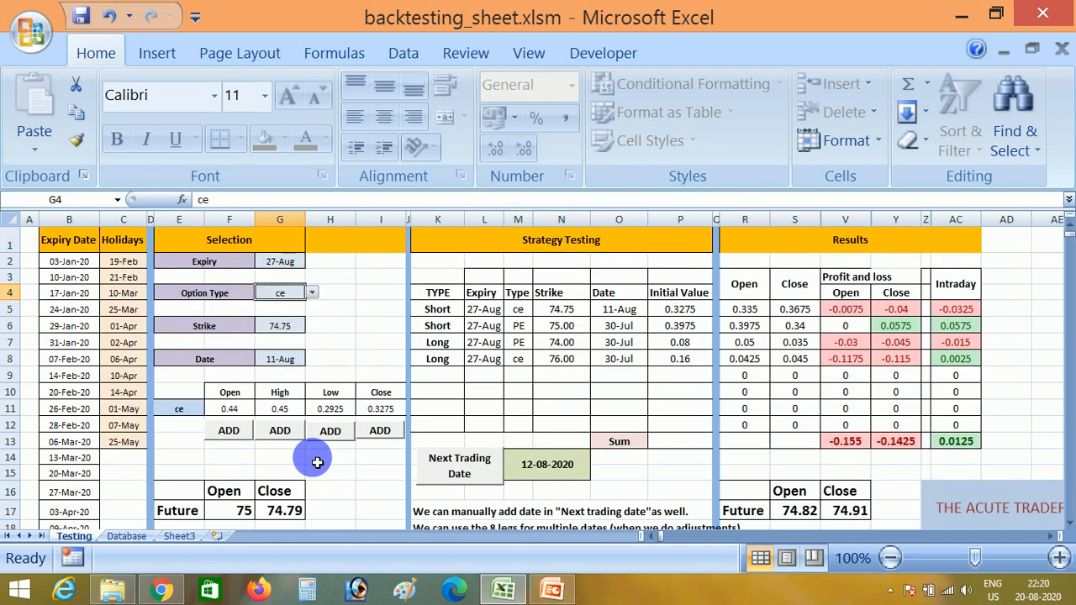
key(Up)
key(Up)
key(Right)
key(Right)
key(Right)
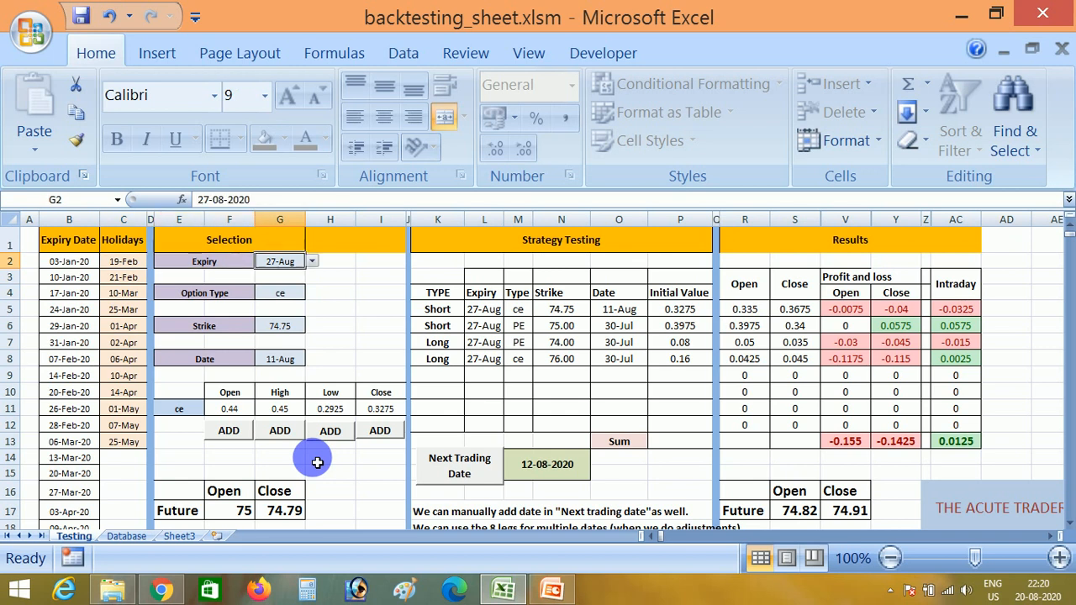
key(alt)
key(Down)
key(Escape)
key(alt+Down)
key(Down)
key(Down)
key(Down)
key(Down)
key(Down)
key(Down)
key(Down)
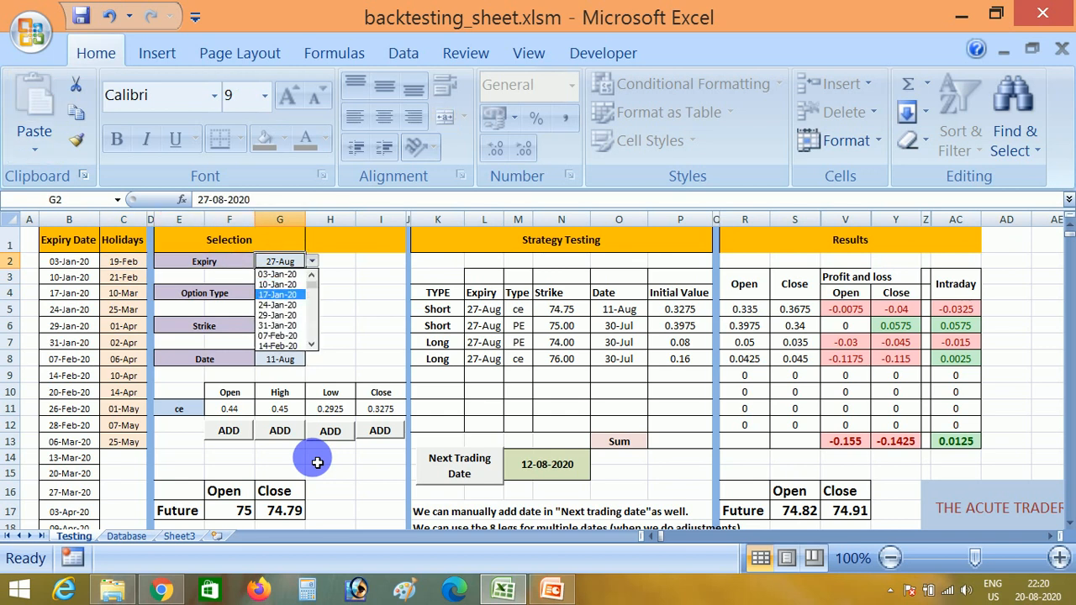
key(Down)
key(Down)
key(Down)
key(Down)
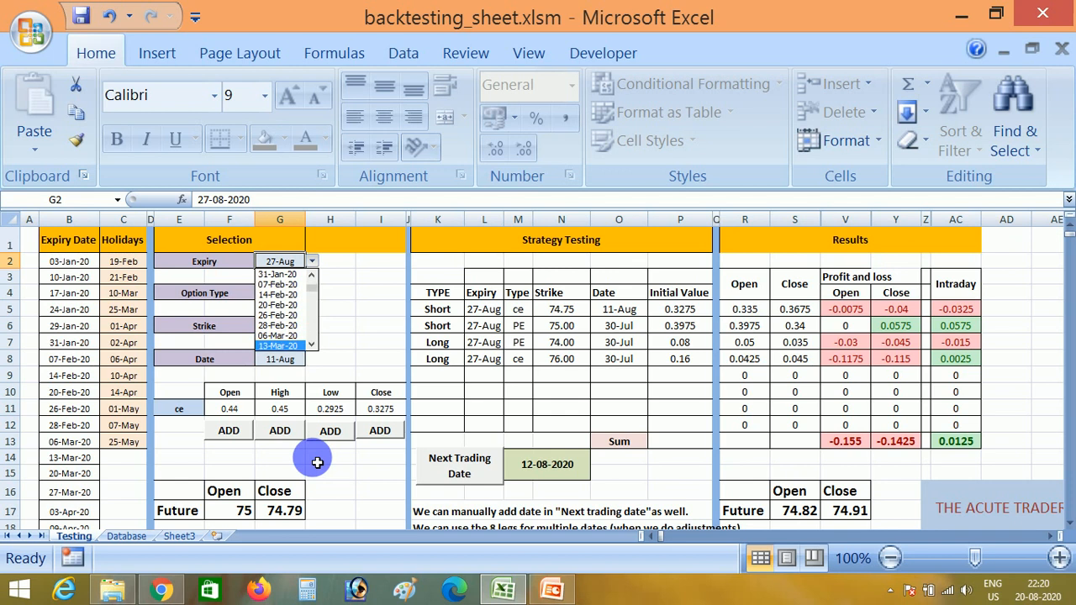
key(Up)
key(Return)
Set the Selection date to 31-Jan.
key(Down)
key(Down)
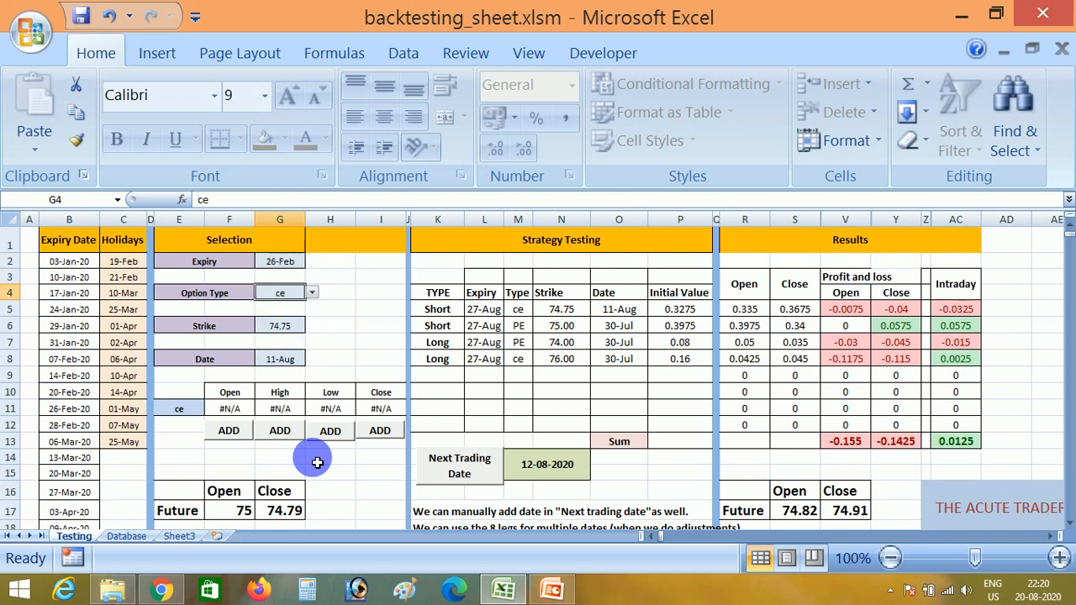
click(297, 366)
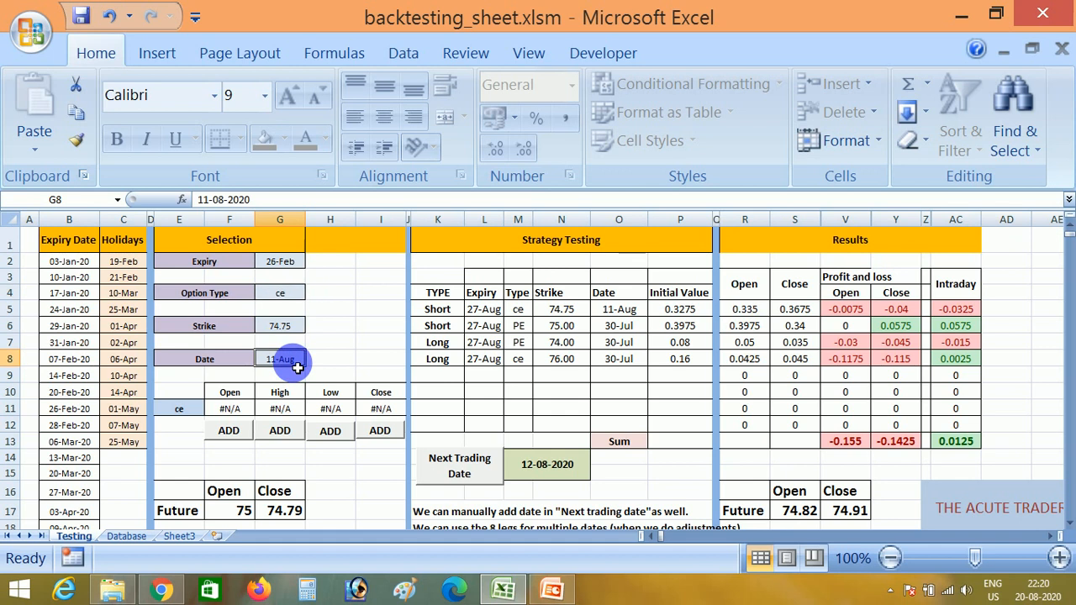
text(31/1)
key(Return)
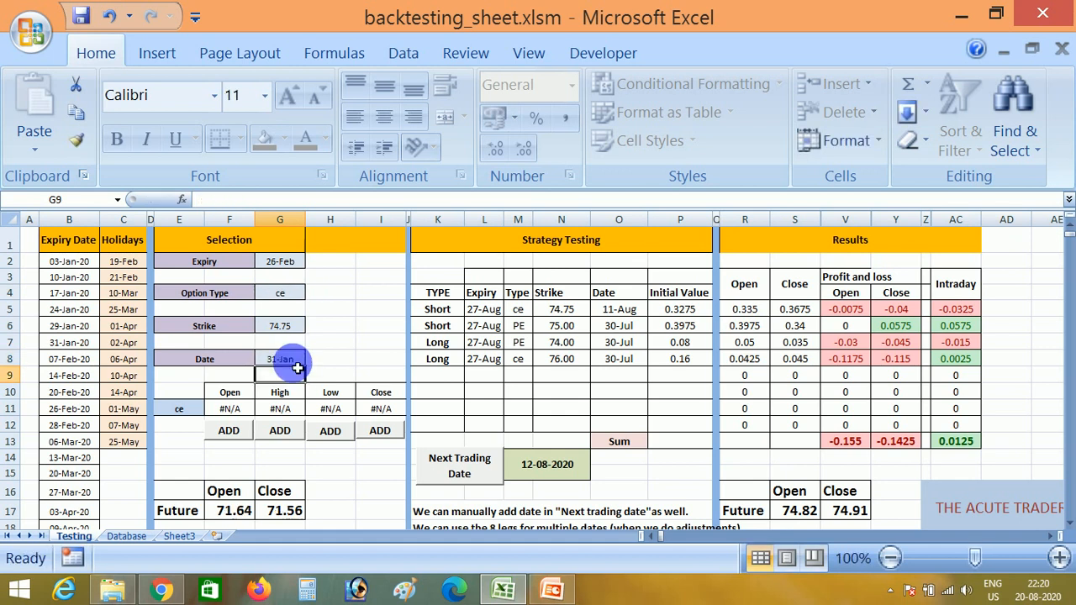
Try 01-Feb as the Selection date and restore it to 31-Jan.
click(298, 366)
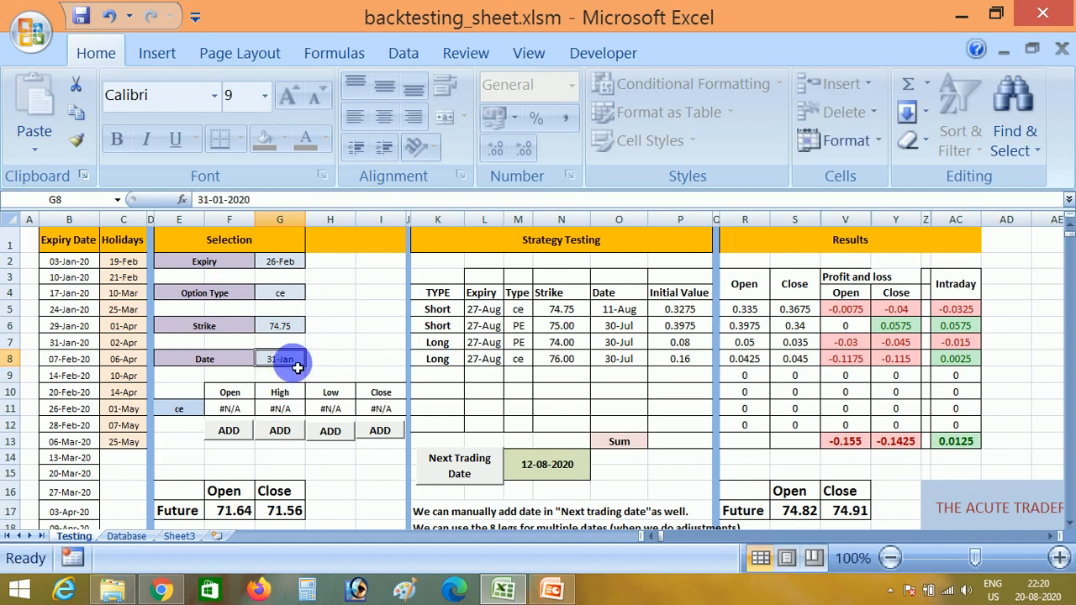
text(1/2)
key(Return)
key(Up)
key(Up)
key(Up)
click(298, 366)
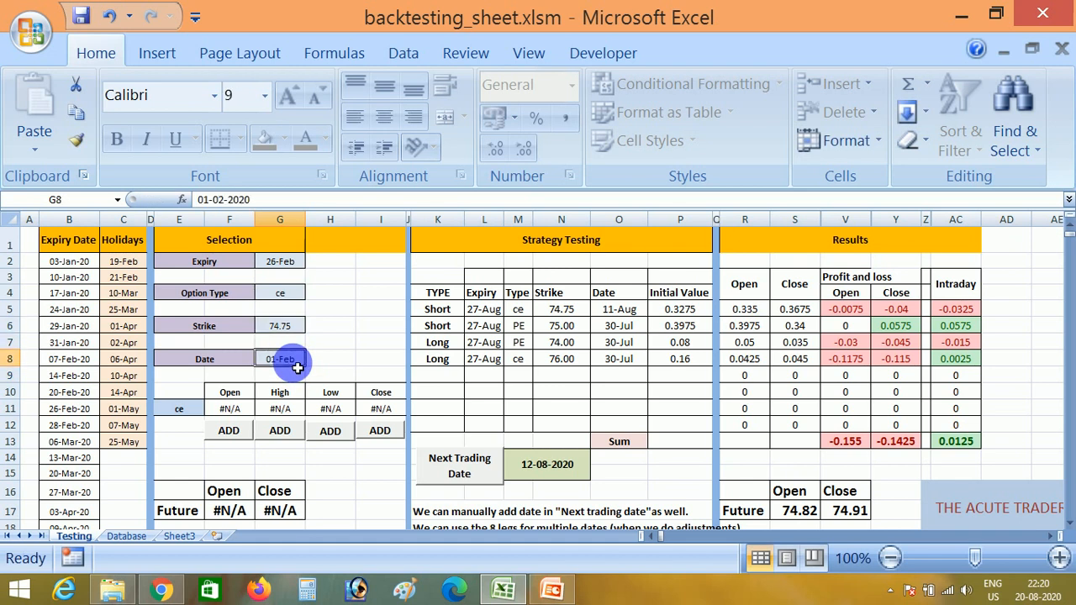
text(31/1)
key(Return)
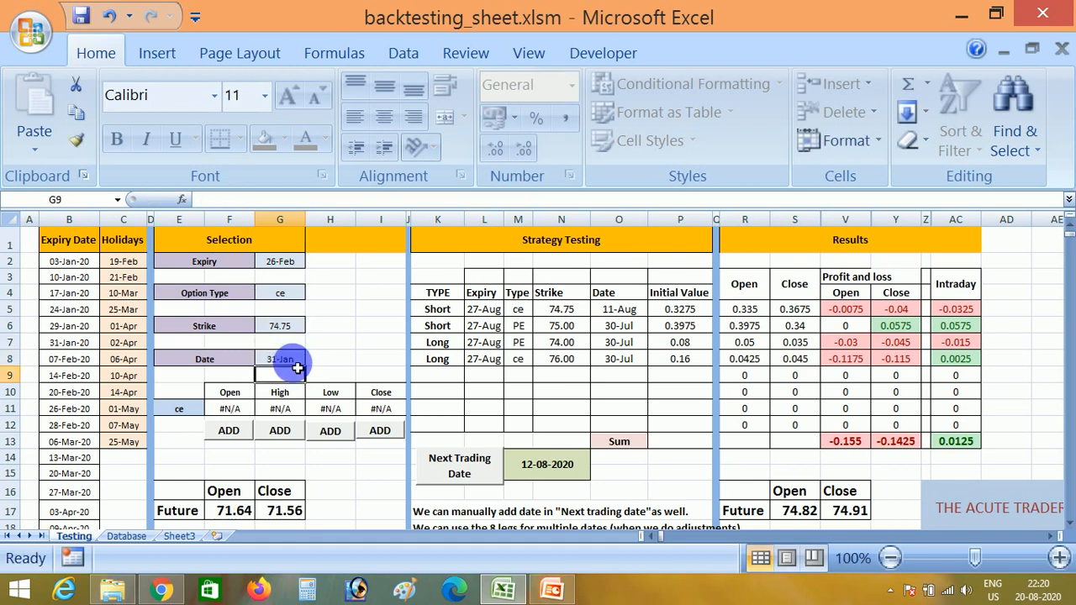
Set the Selection strike to 71.5 and add the ce option's Close price to the entry row above the Strategy Testing headings.
click(234, 510)
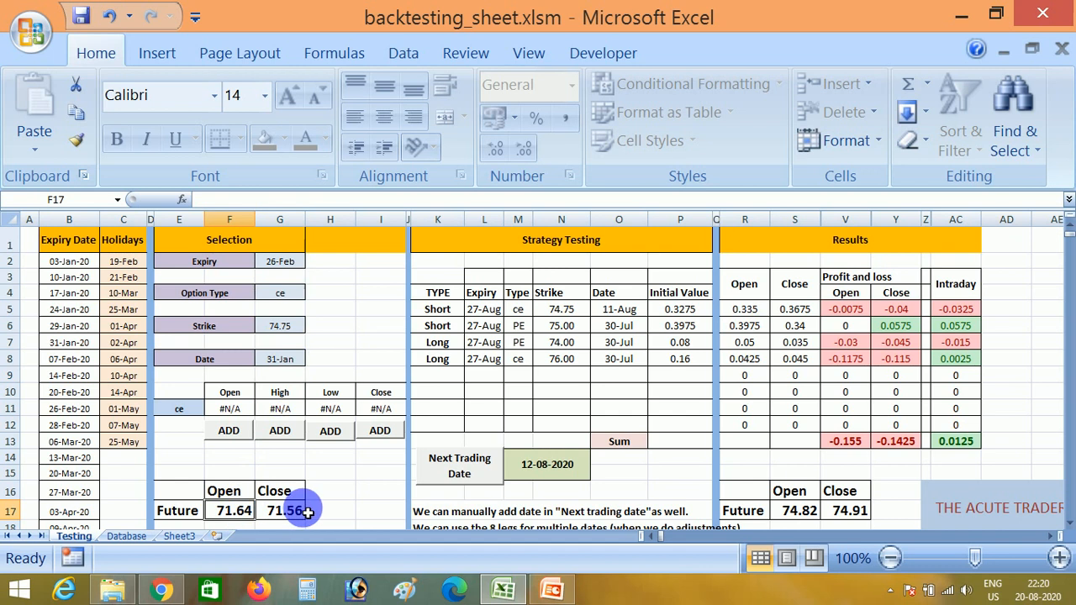
click(286, 333)
text(71.5)
key(Return)
key(Return)
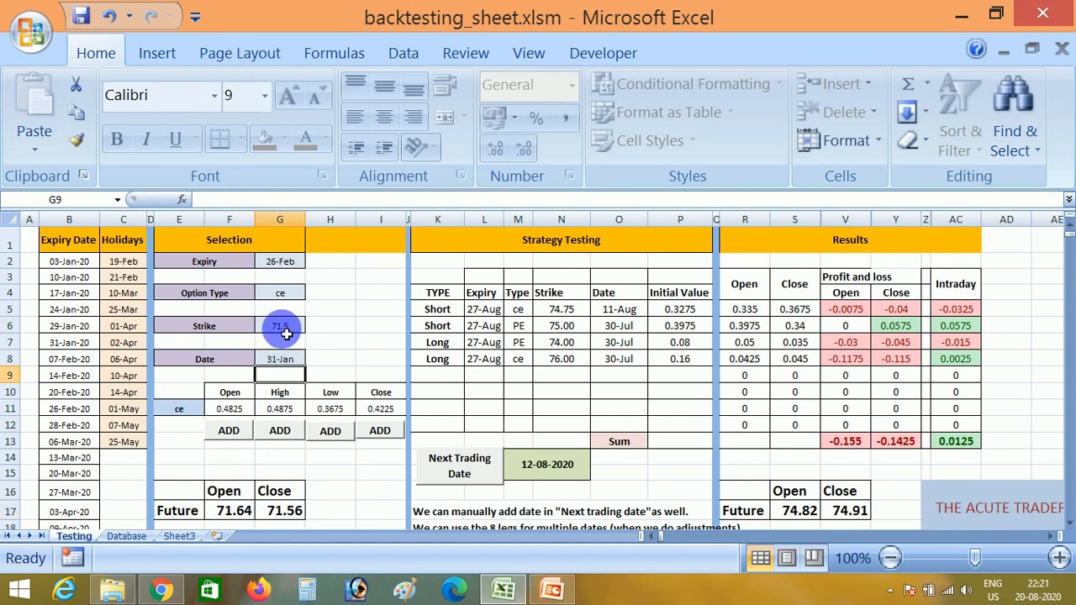
click(379, 431)
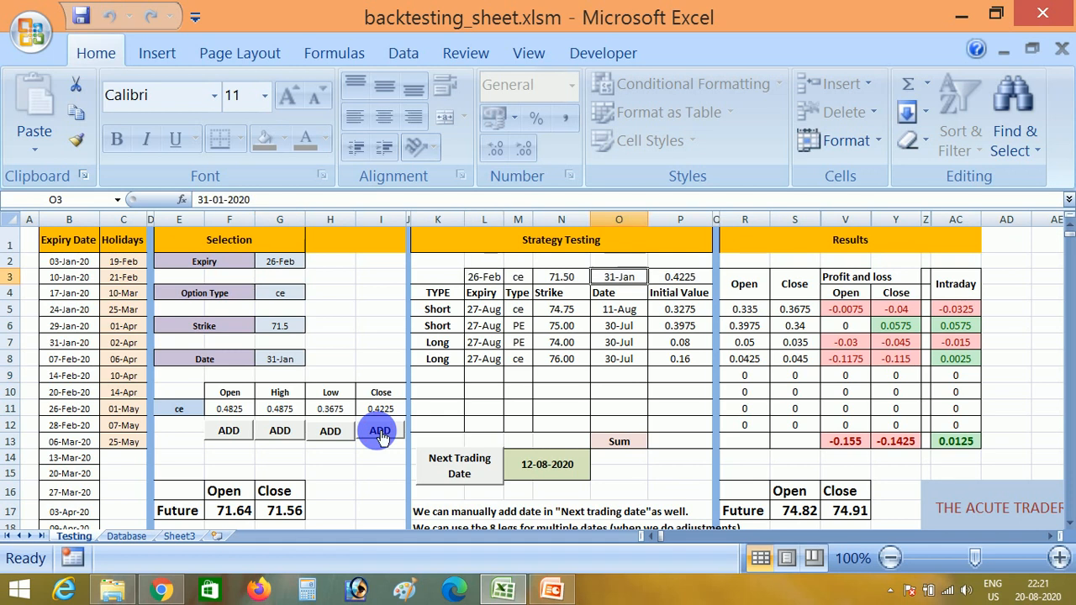
Clear the four old August legs from K5:P8 of the Strategy Testing table.
click(449, 325)
mouse_move(446, 313)
mouse_down()
mouse_move(561, 342)
mouse_move(716, 359)
mouse_move(699, 359)
mouse_up()
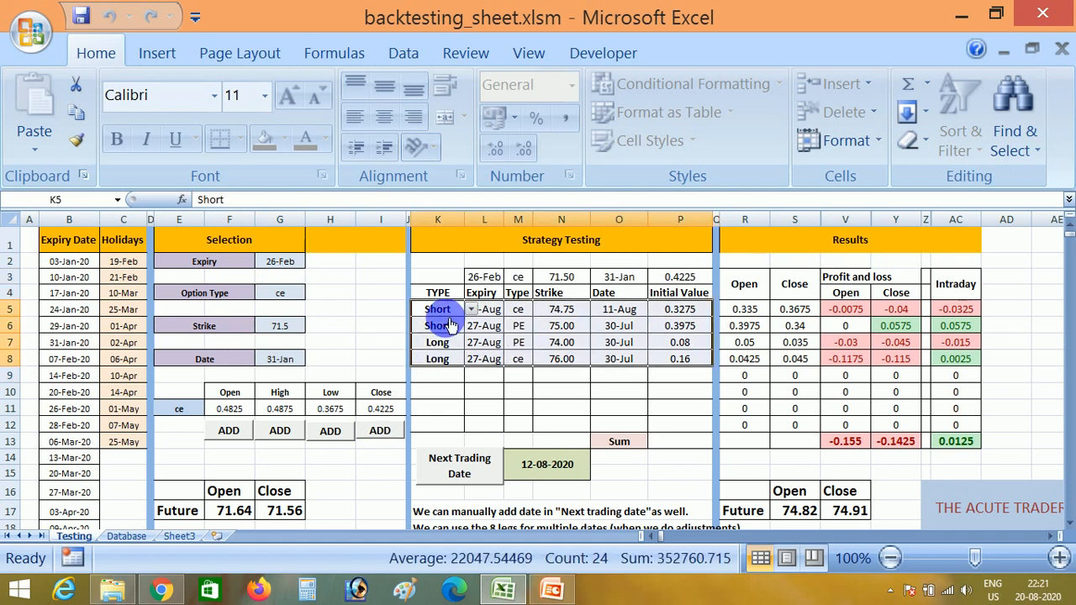
key(Delete)
Copy the added option entry in L3:P3 into the first leg row, starting at L5.
key(Up)
key(Right)
key(Up)
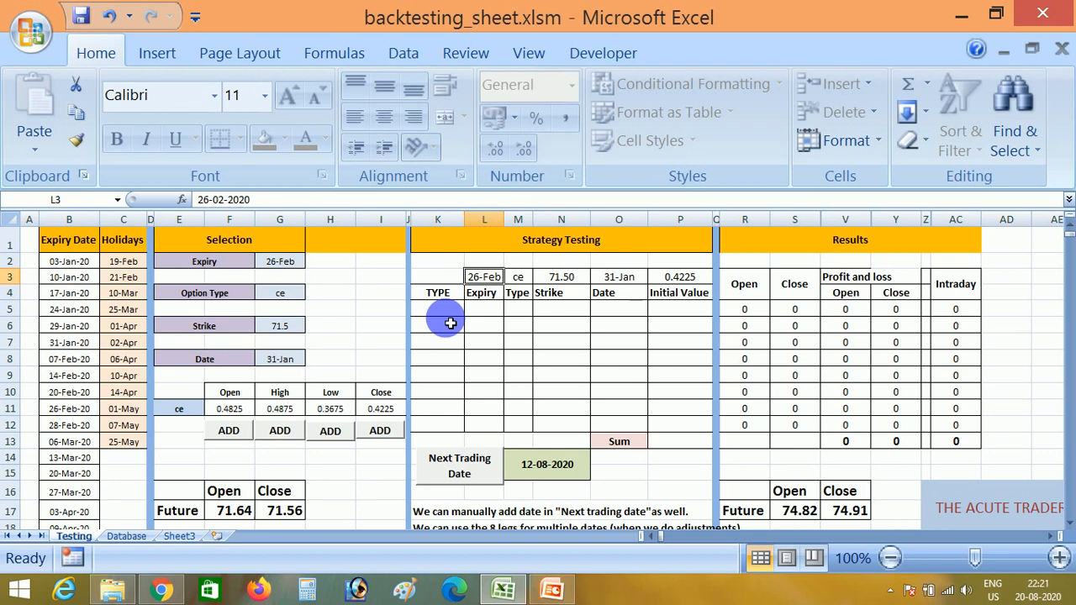
key(shift+Right)
key(shift+Right)
key(shift+Right)
key(shift+Right)
key(ctrl+c)
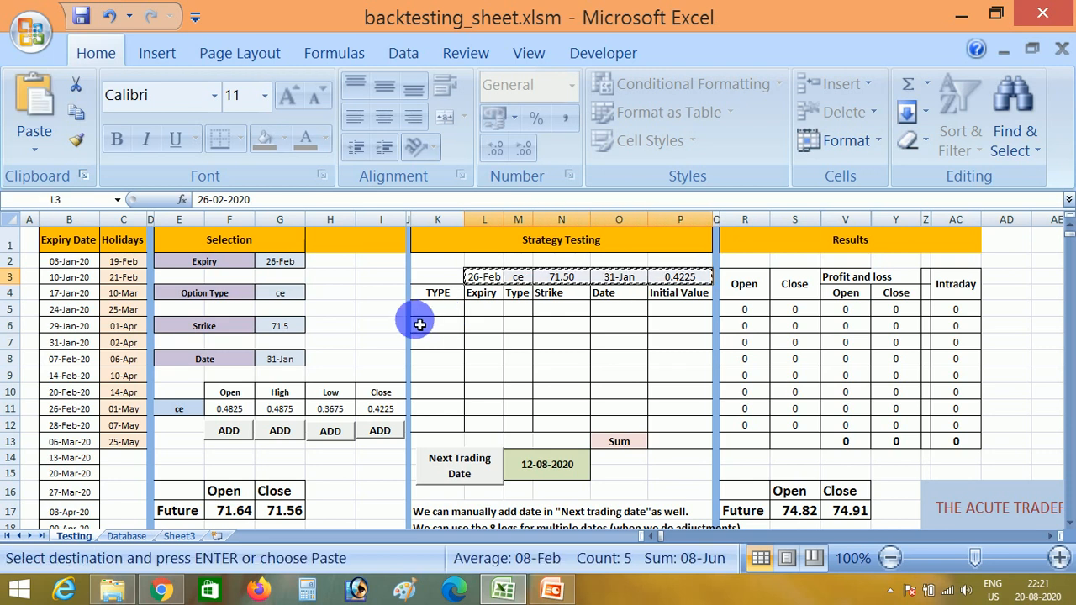
click(480, 315)
key(Return)
Set the first leg's type to Short.
key(Left)
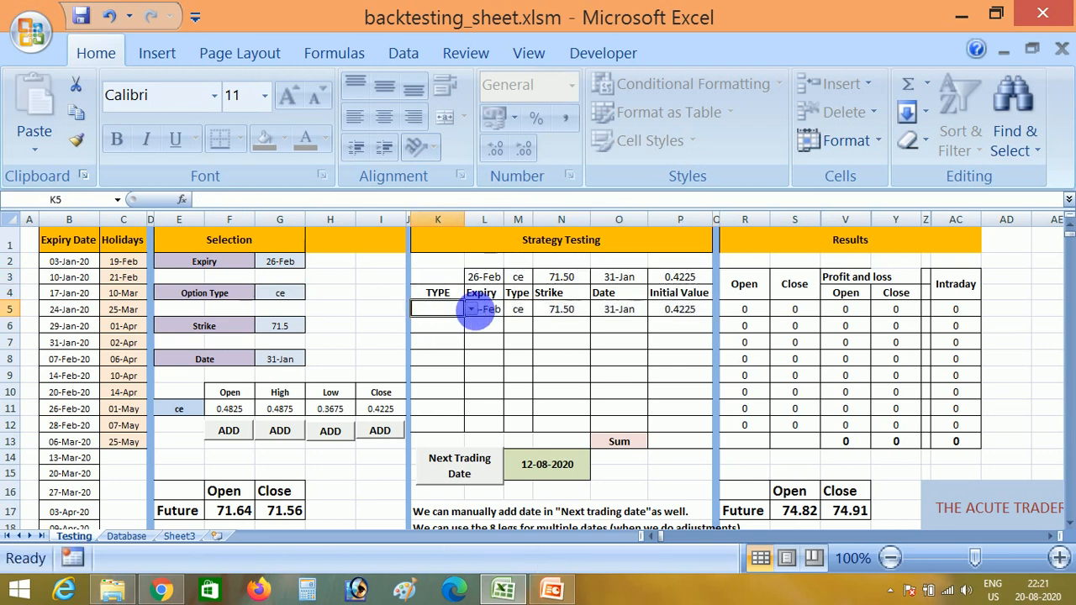
click(475, 311)
key(Down)
key(Down)
key(Return)
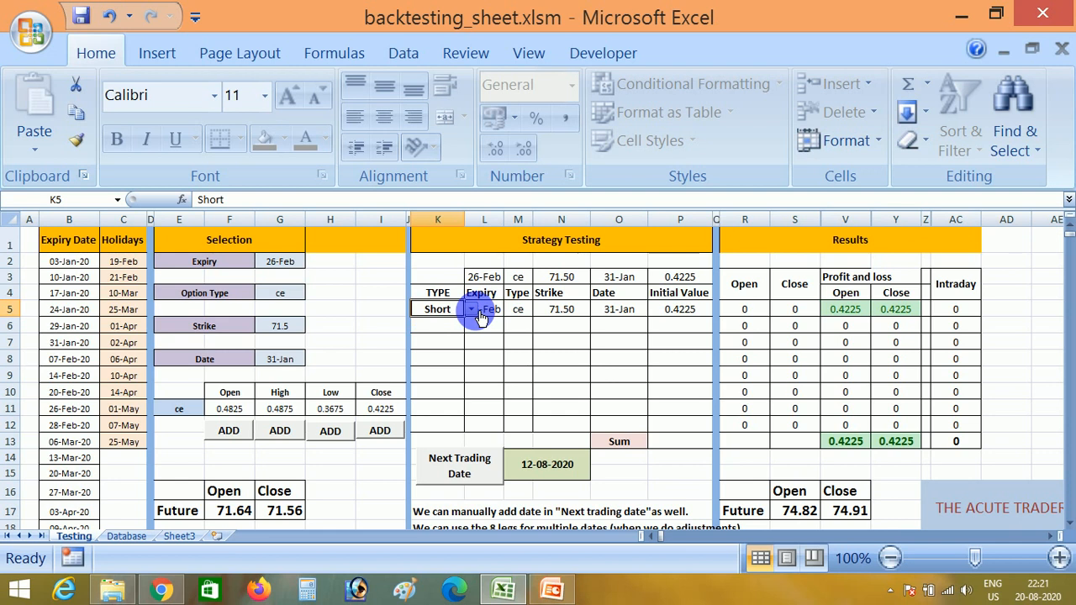
click(370, 309)
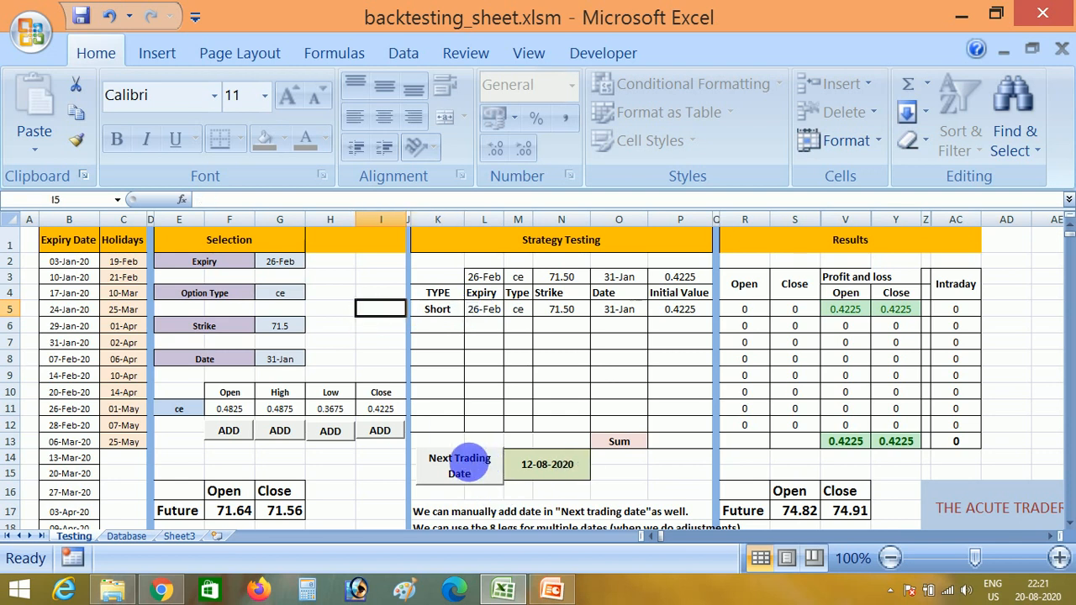
Clear the August Next Trading Date and restart it at 03-02-2020.
click(470, 458)
click(543, 467)
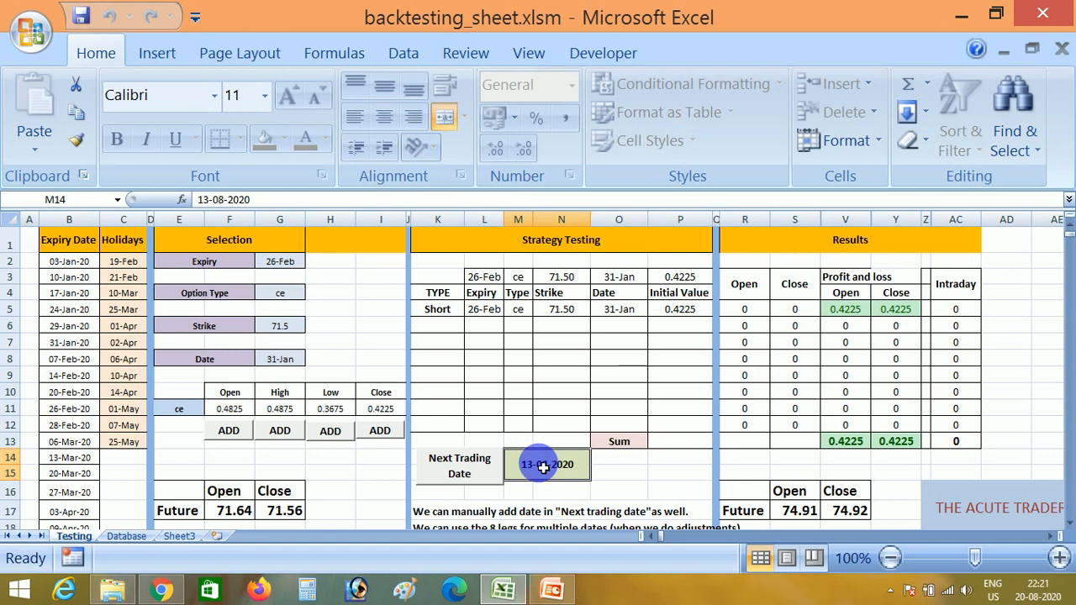
key(Delete)
click(476, 473)
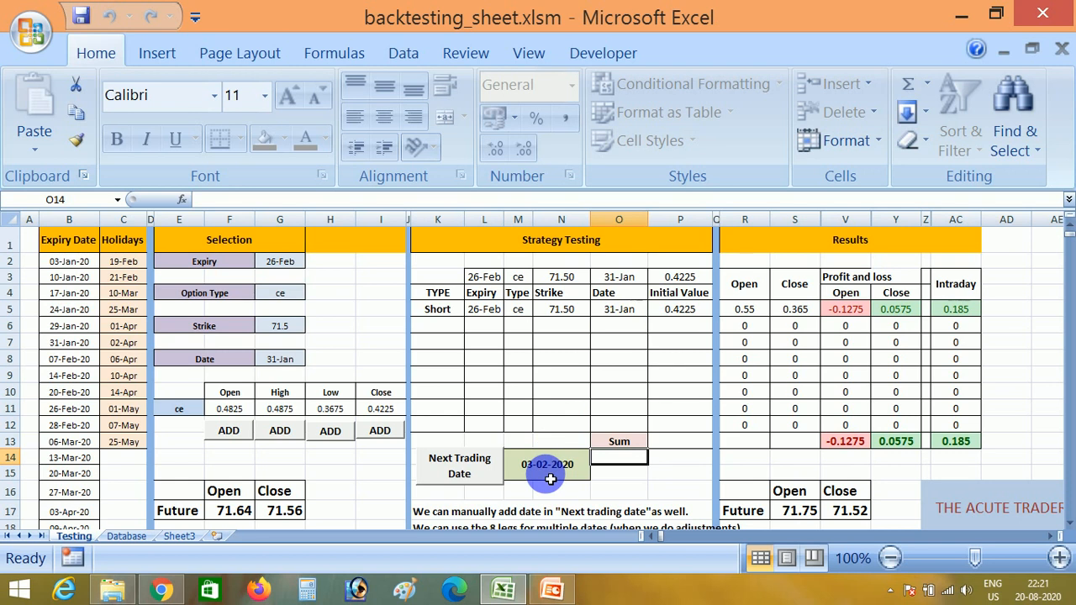
Advance the Next Trading Date day by day to 20-02-2020, past the 19-Feb holiday.
click(471, 463)
click(472, 463)
click(472, 463)
click(471, 463)
click(471, 463)
click(471, 463)
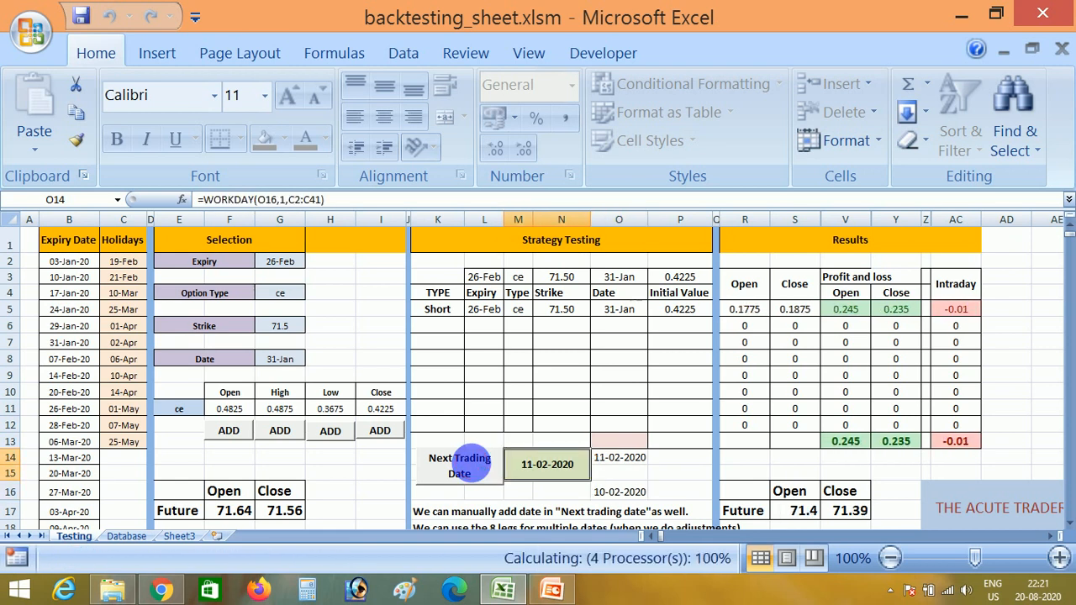
click(472, 463)
click(471, 463)
click(472, 463)
click(474, 466)
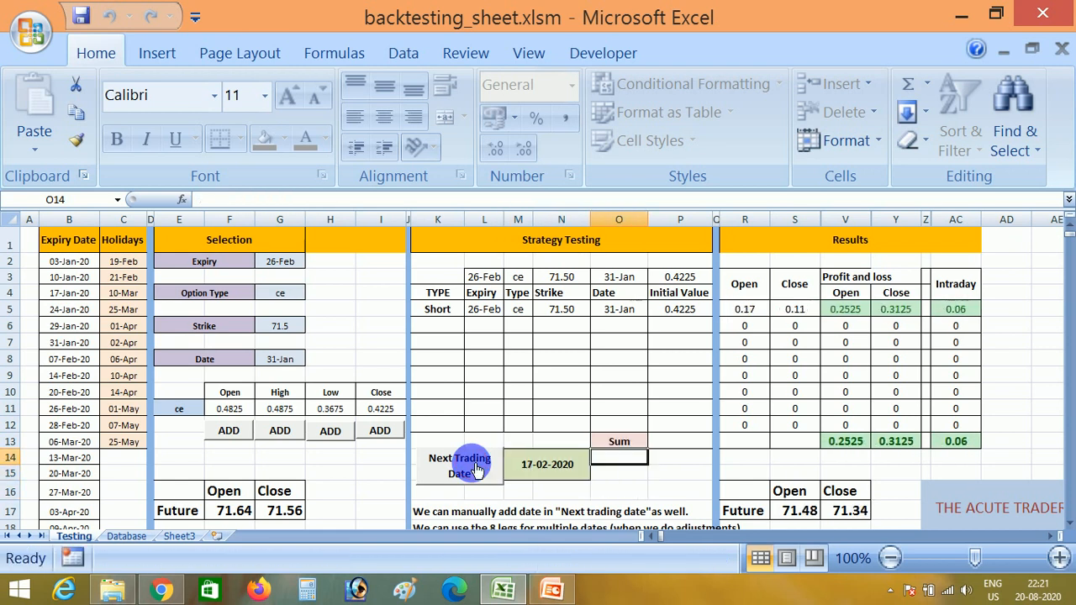
click(472, 463)
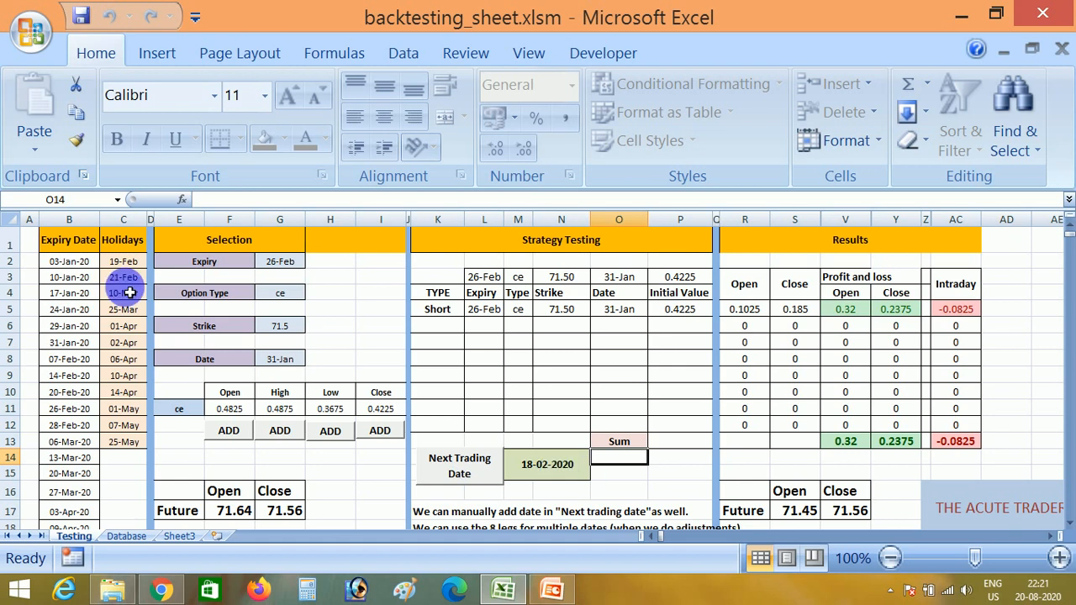
click(463, 472)
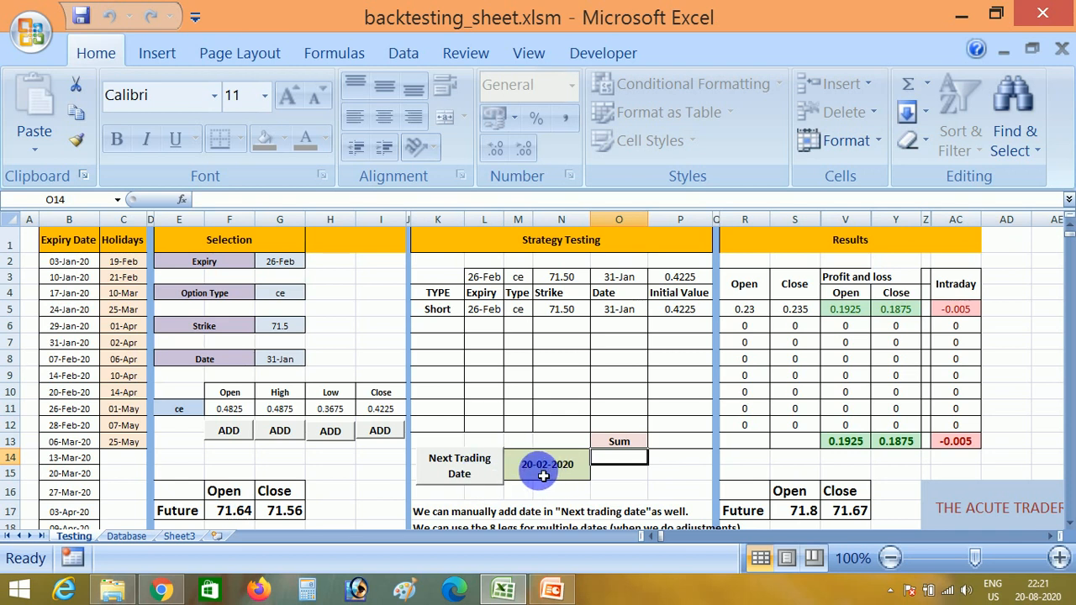
Examine the Holidays list in column C and the empty cells below its last entry.
click(587, 376)
key(ctrl+Left)
key(ctrl+Left)
key(Right)
key(Down)
key(Down)
key(Down)
key(Down)
key(Down)
key(Down)
key(Down)
key(Down)
key(Down)
key(Down)
key(Down)
key(Down)
key(Down)
key(Down)
key(Down)
key(Down)
key(Down)
key(Down)
key(Down)
key(Down)
key(Down)
key(Down)
key(Down)
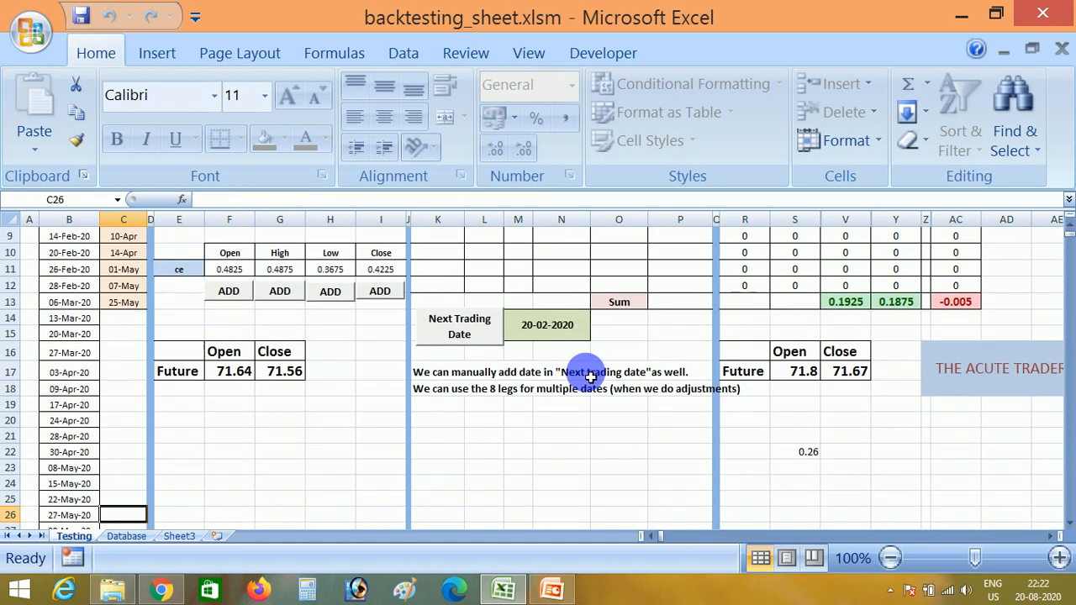
Review the Expiry Date list down to the 29-Jul-20 entry and return to the header row beside the Selection heading.
key(Down)
key(Down)
key(Down)
key(Down)
key(Down)
key(Down)
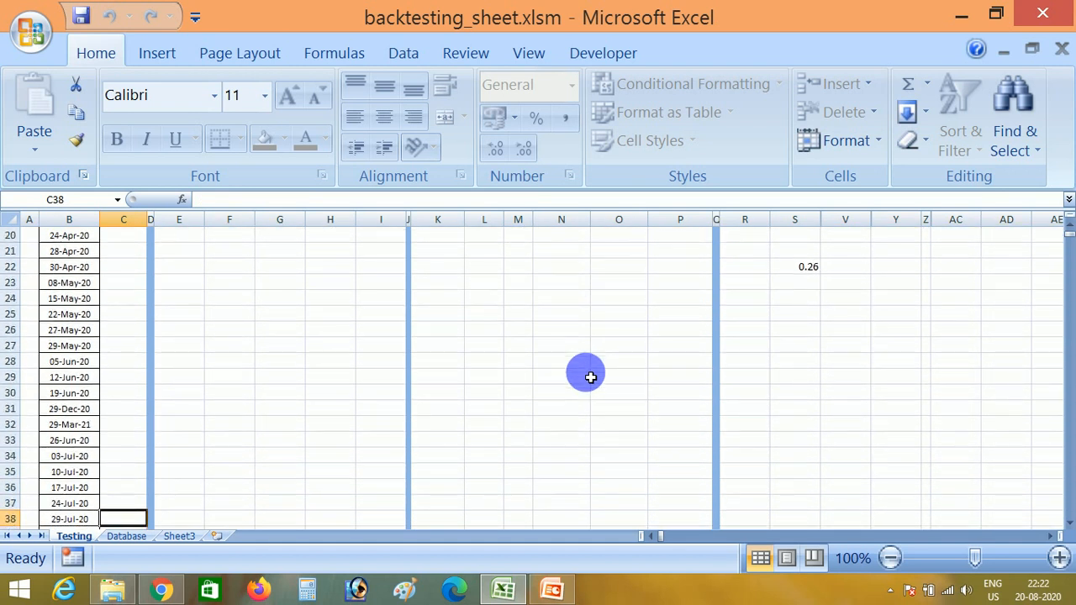
key(ctrl+Up)
key(ctrl+Up)
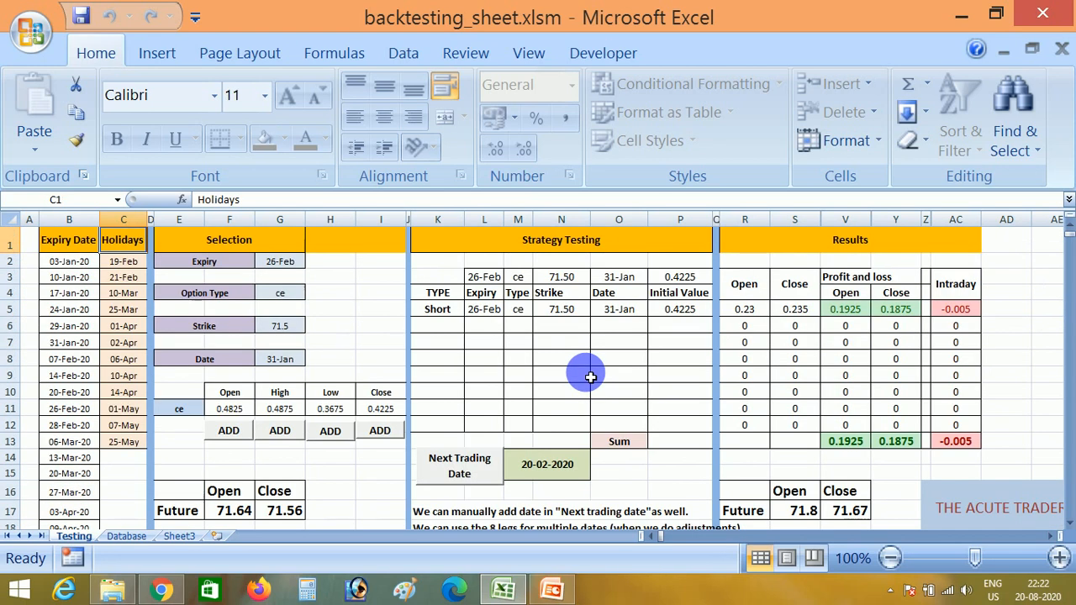
key(Right)
key(Right)
key(Right)
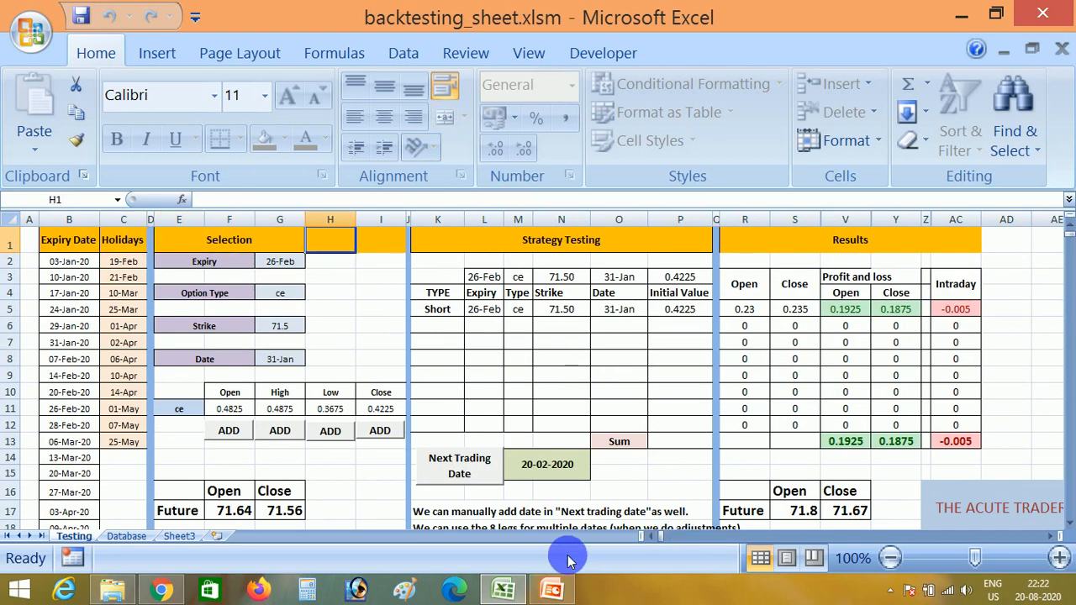
Switch to the Disclaimer.pptx presentation in PowerPoint and go from the disclaimer to the closing "Thanks for Watching" slide.
click(554, 588)
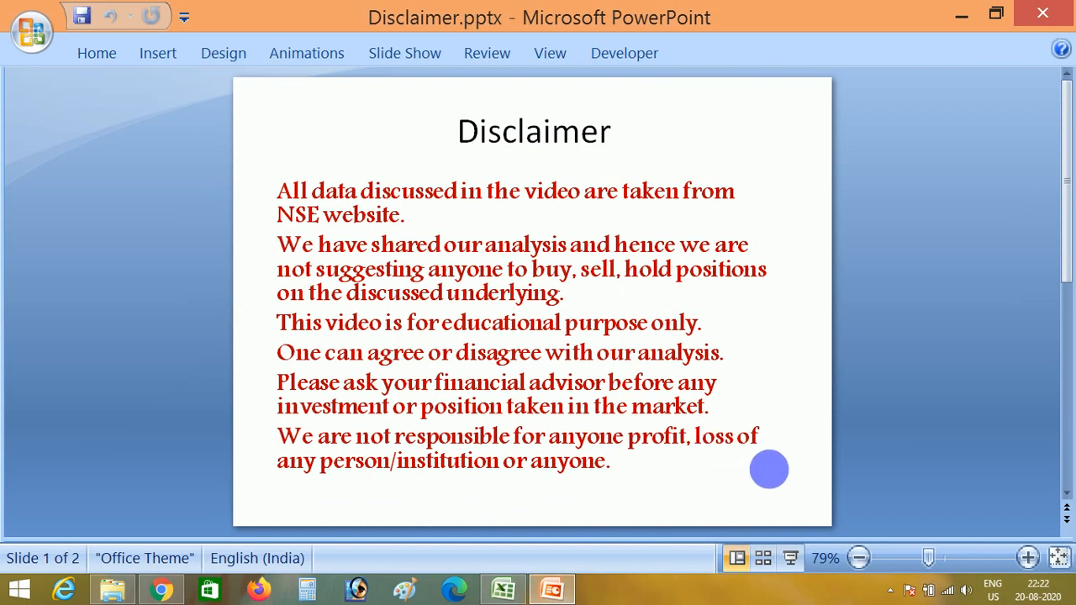
scroll(787, 476, down, 2)
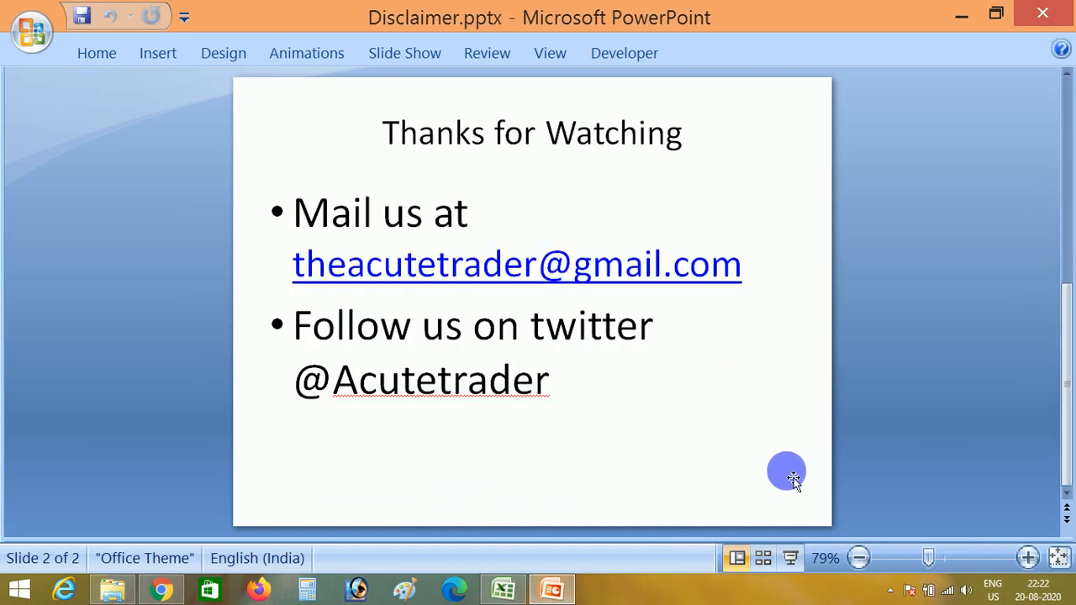